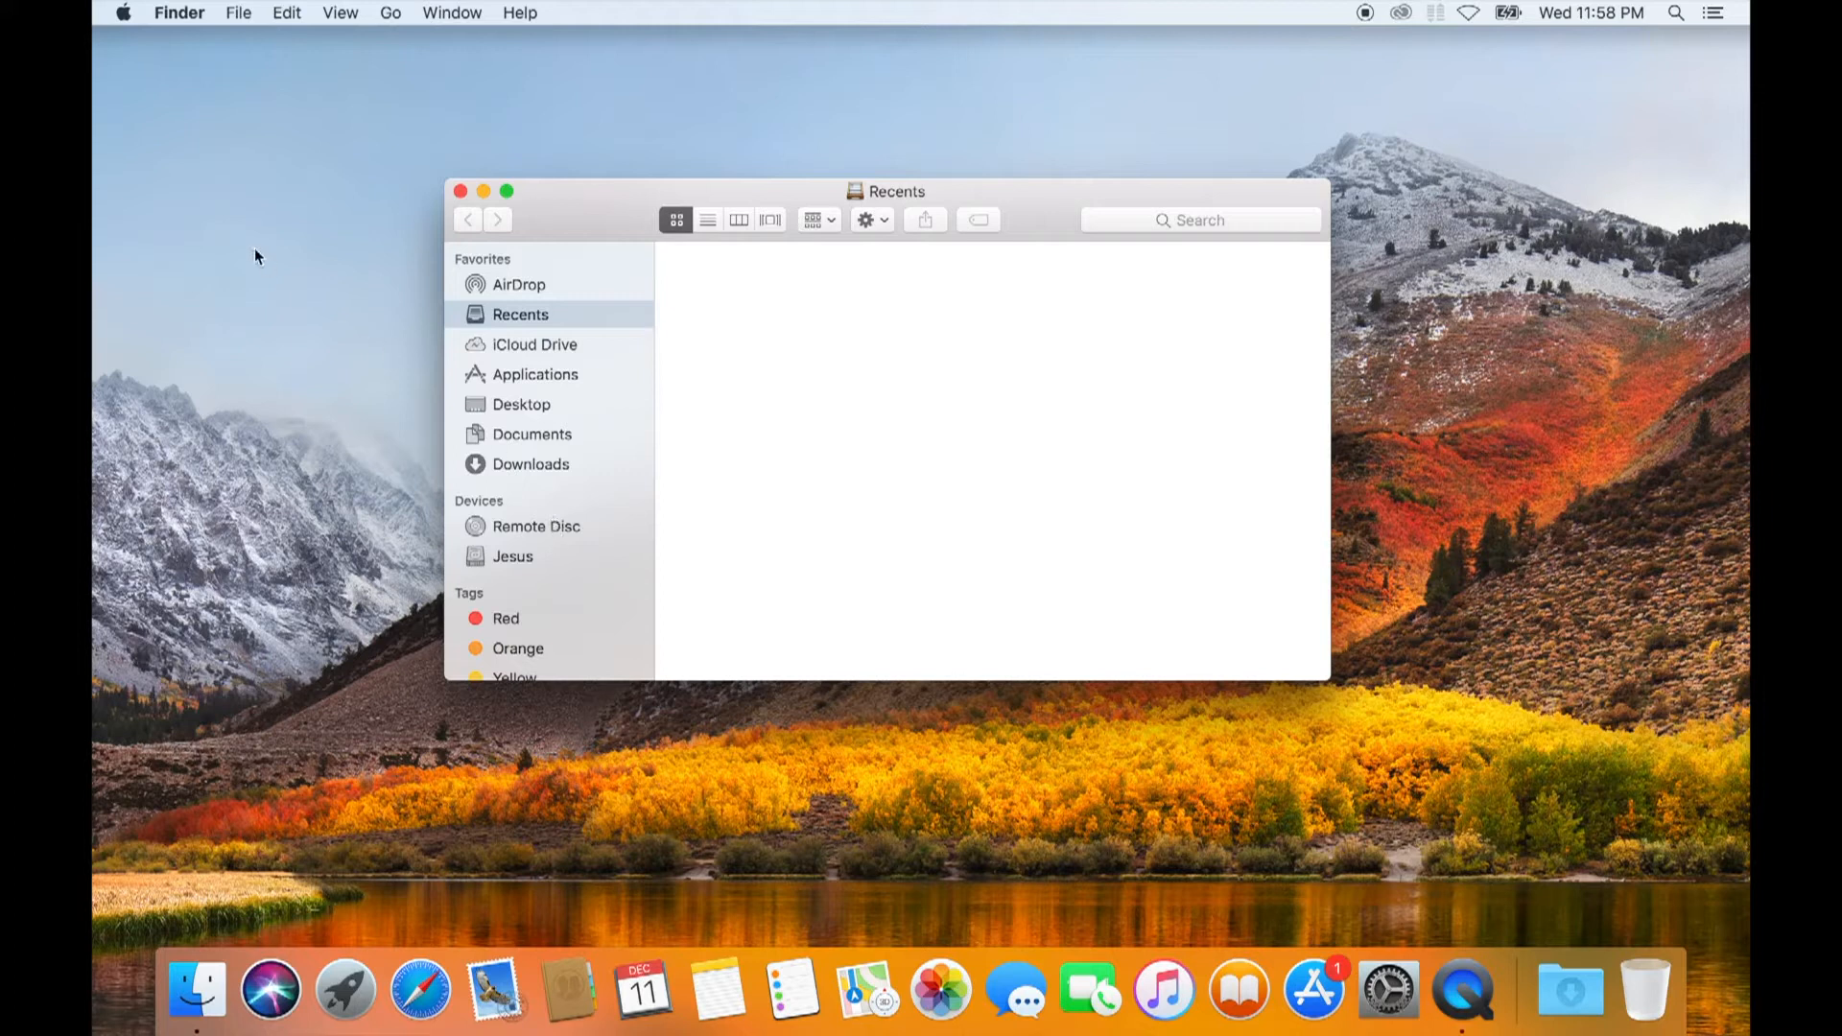
# Open the Finder preferences and arrange that window and the Recents window side by side without overlap
pyautogui.click(182, 16)
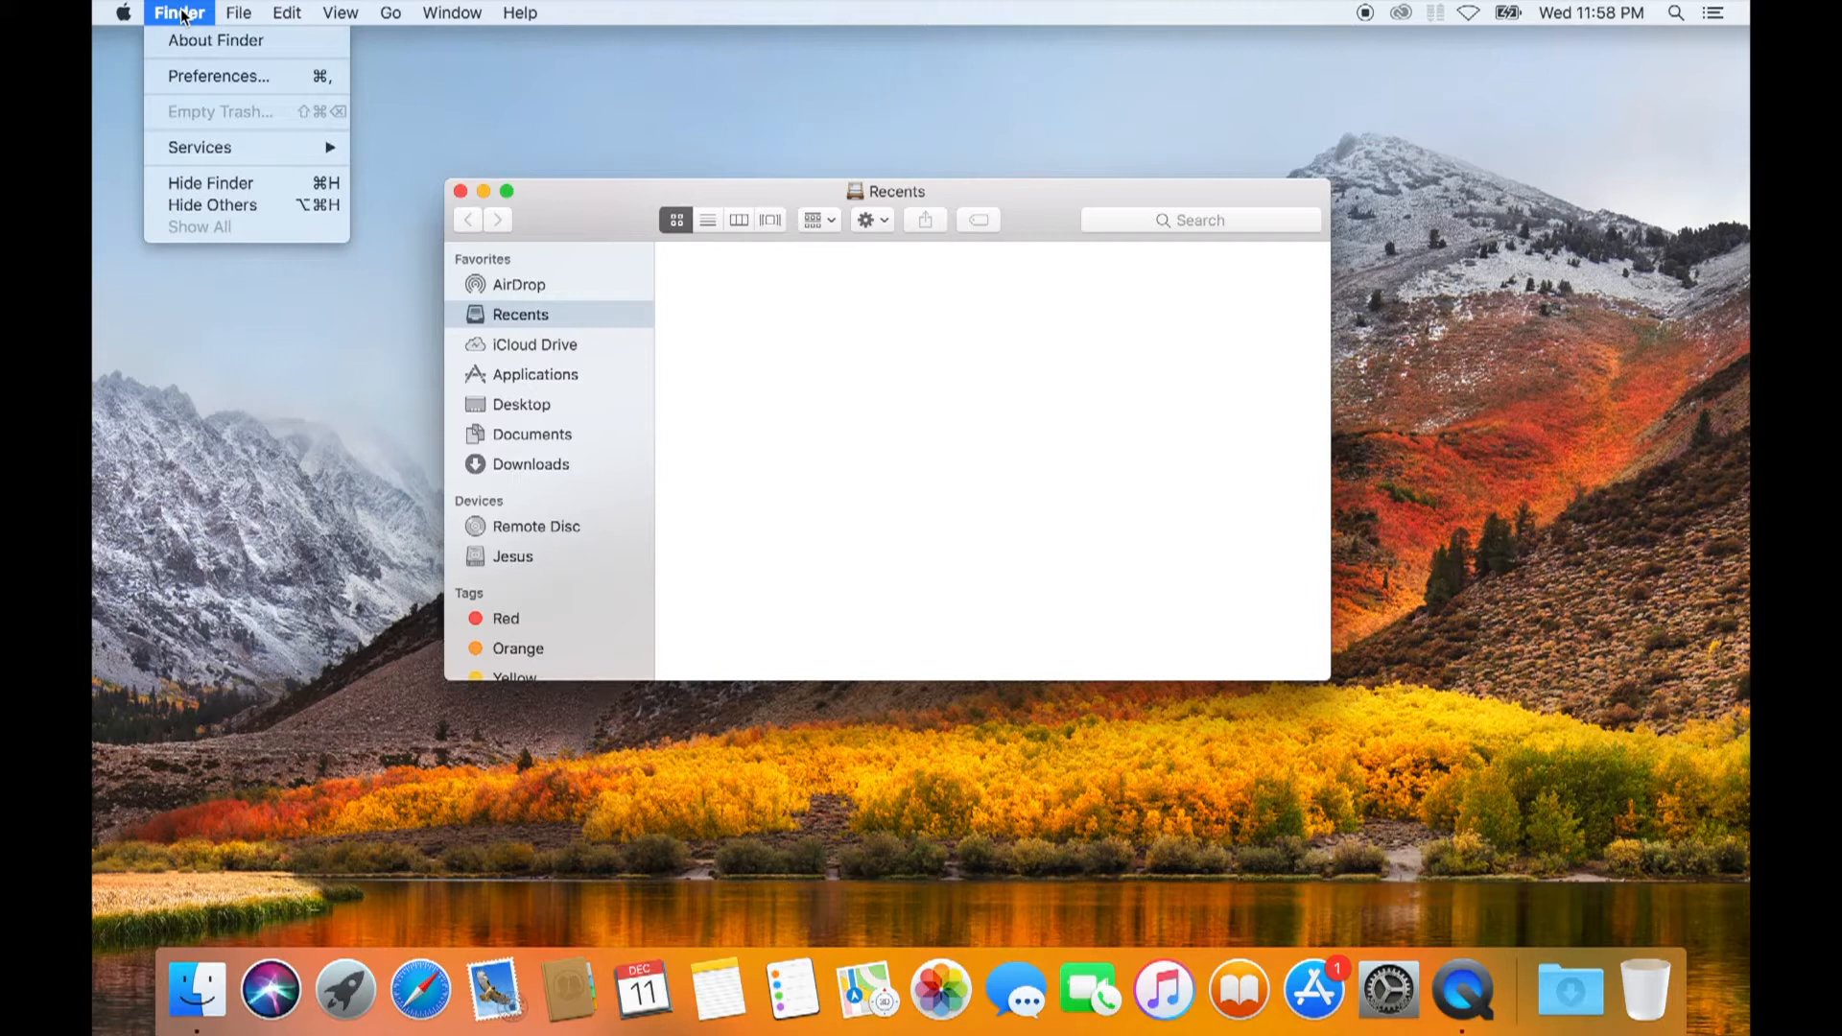
pyautogui.click(206, 79)
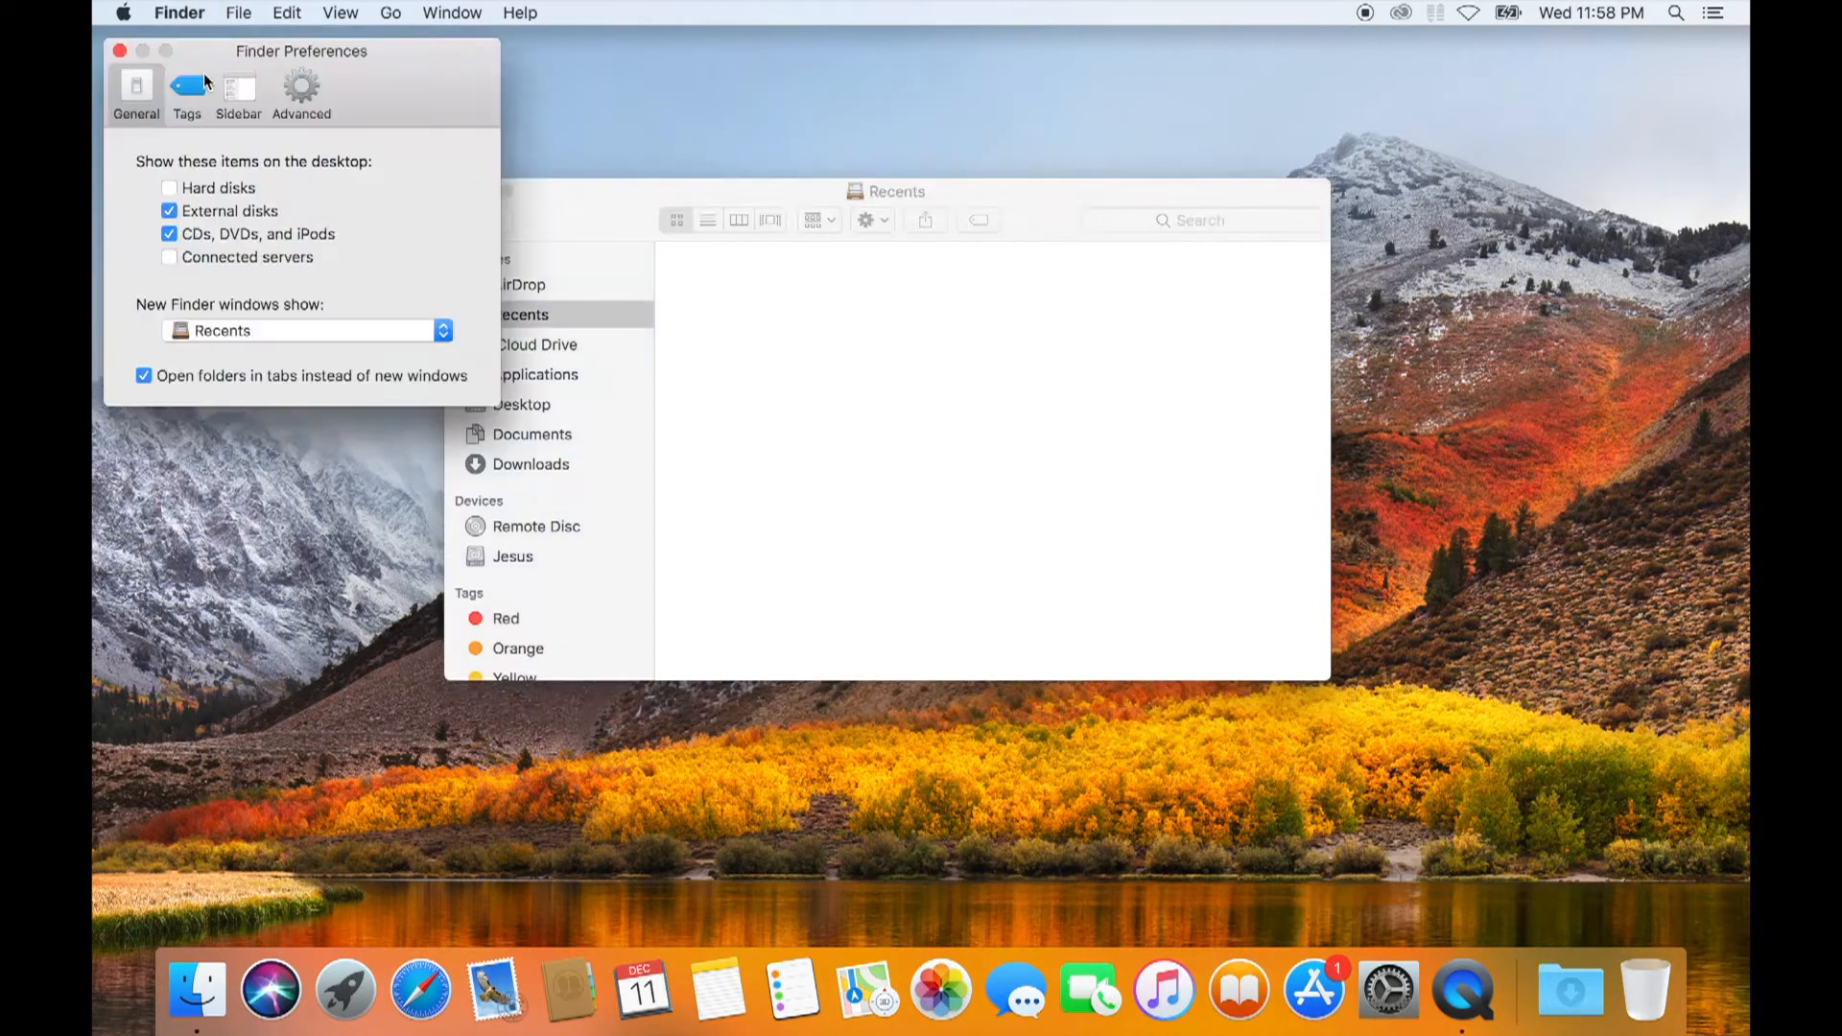
pyautogui.moveTo(604, 197); pyautogui.dragTo(1025, 177)
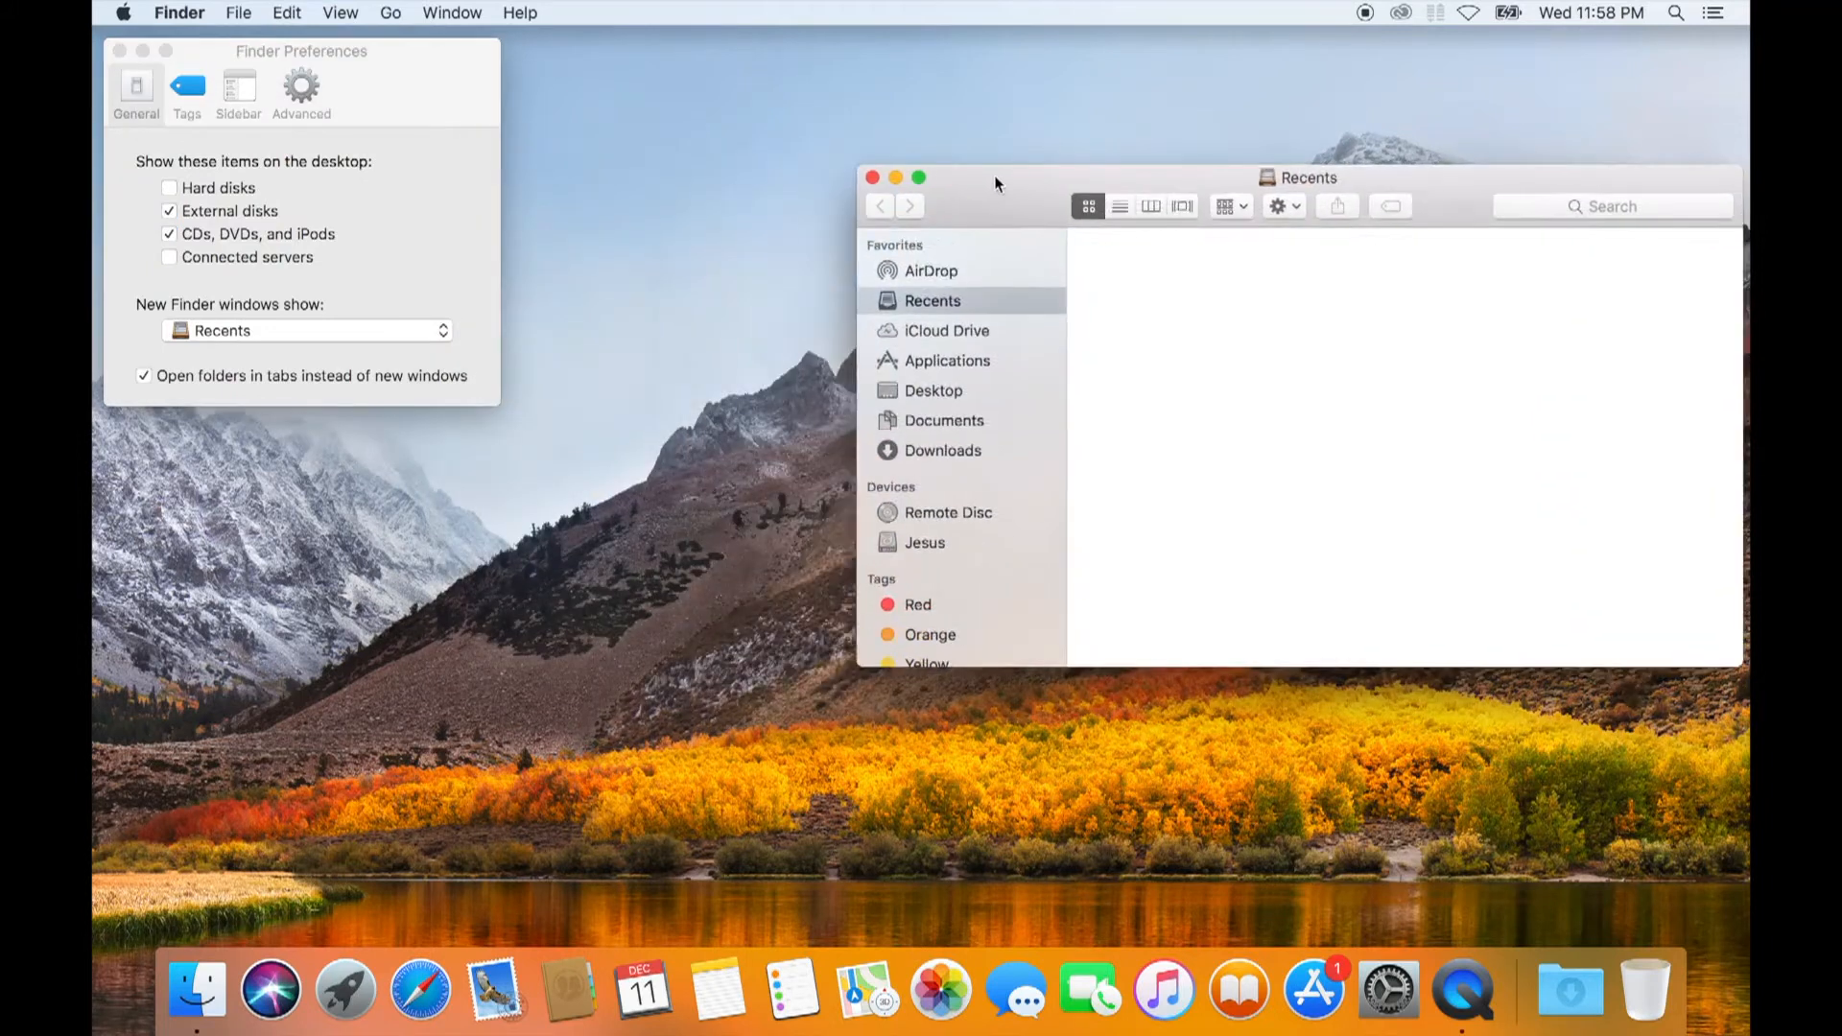
pyautogui.moveTo(438, 60); pyautogui.dragTo(694, 136)
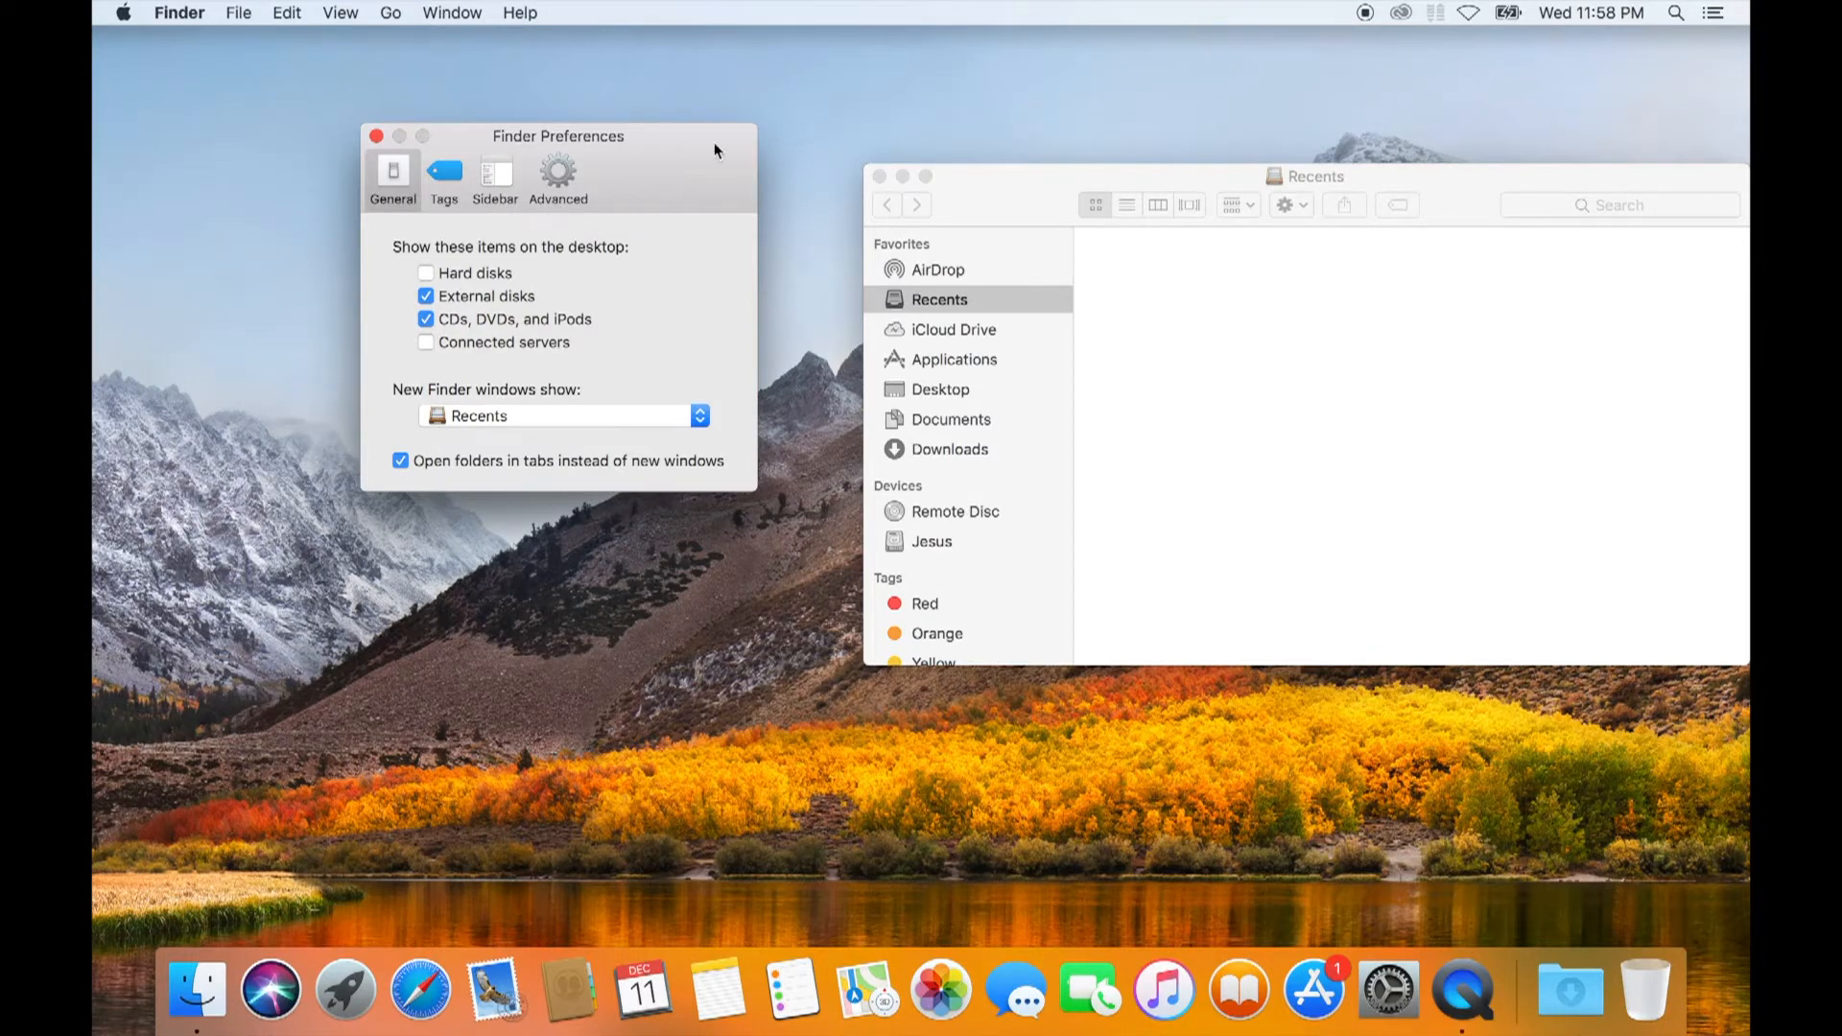
pyautogui.moveTo(1079, 181); pyautogui.dragTo(989, 200)
pyautogui.click(682, 169)
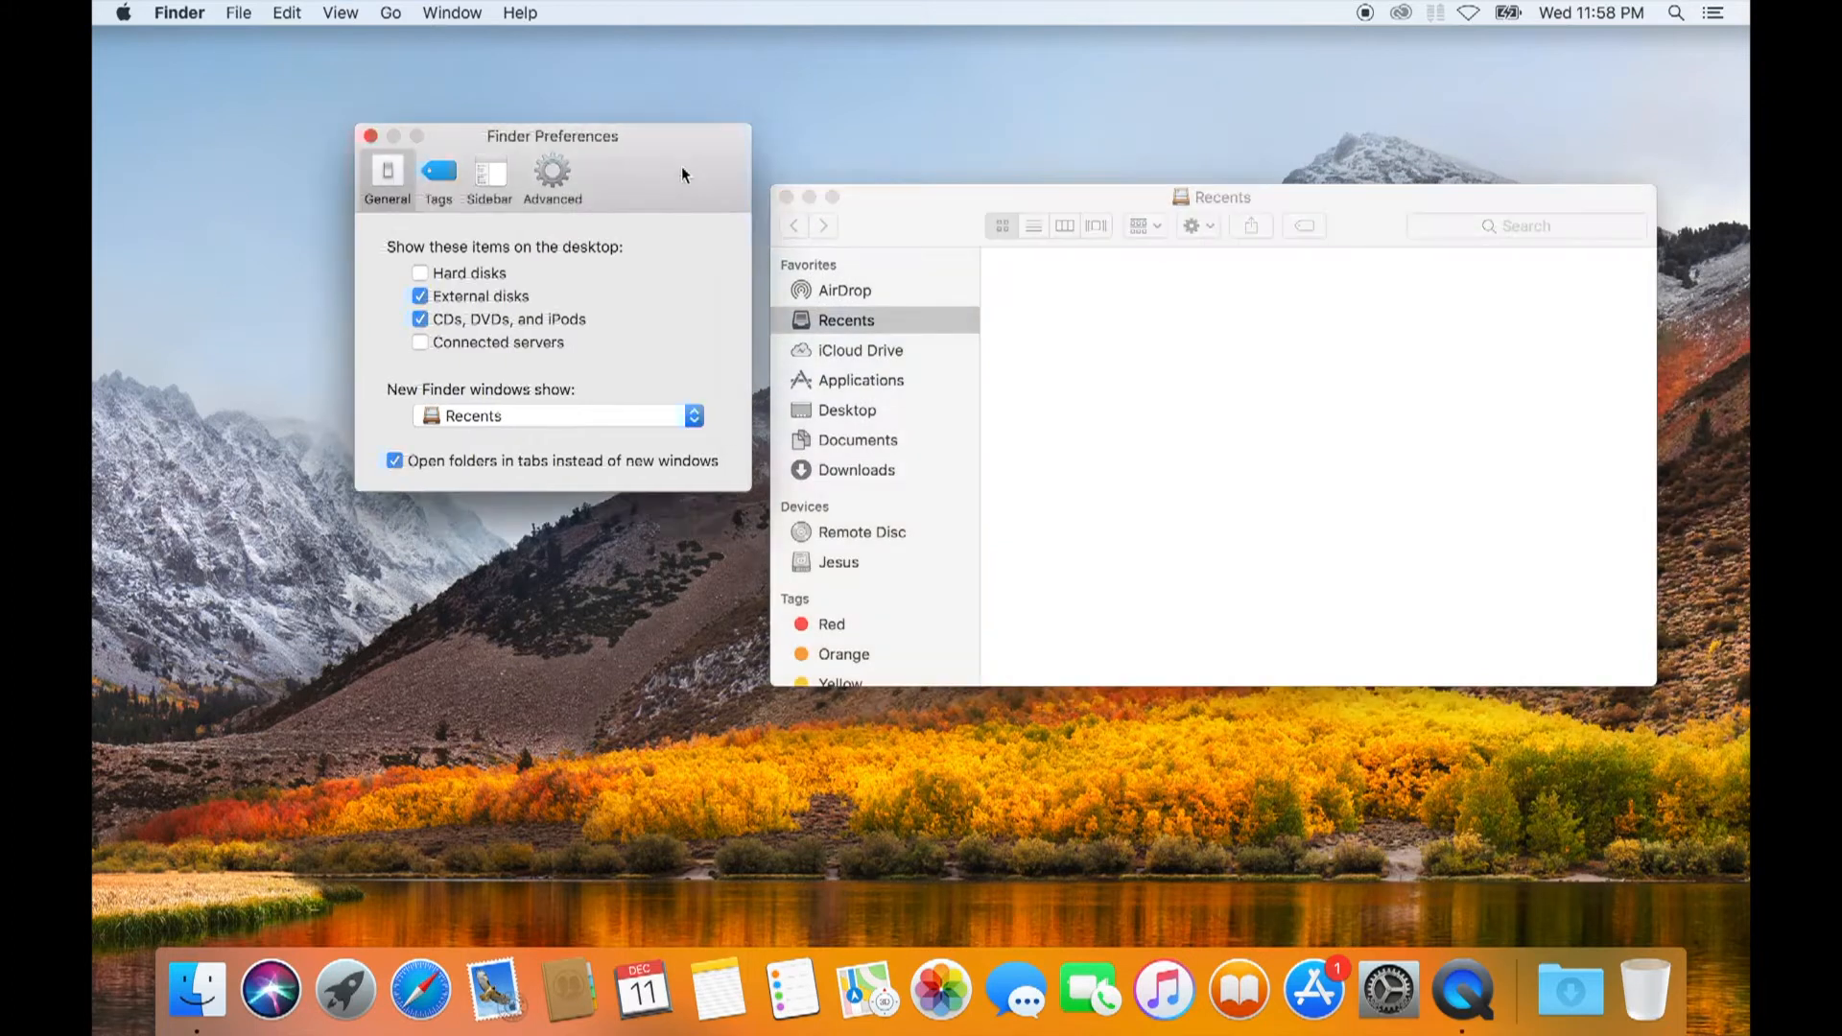
pyautogui.moveTo(682, 173); pyautogui.dragTo(552, 182)
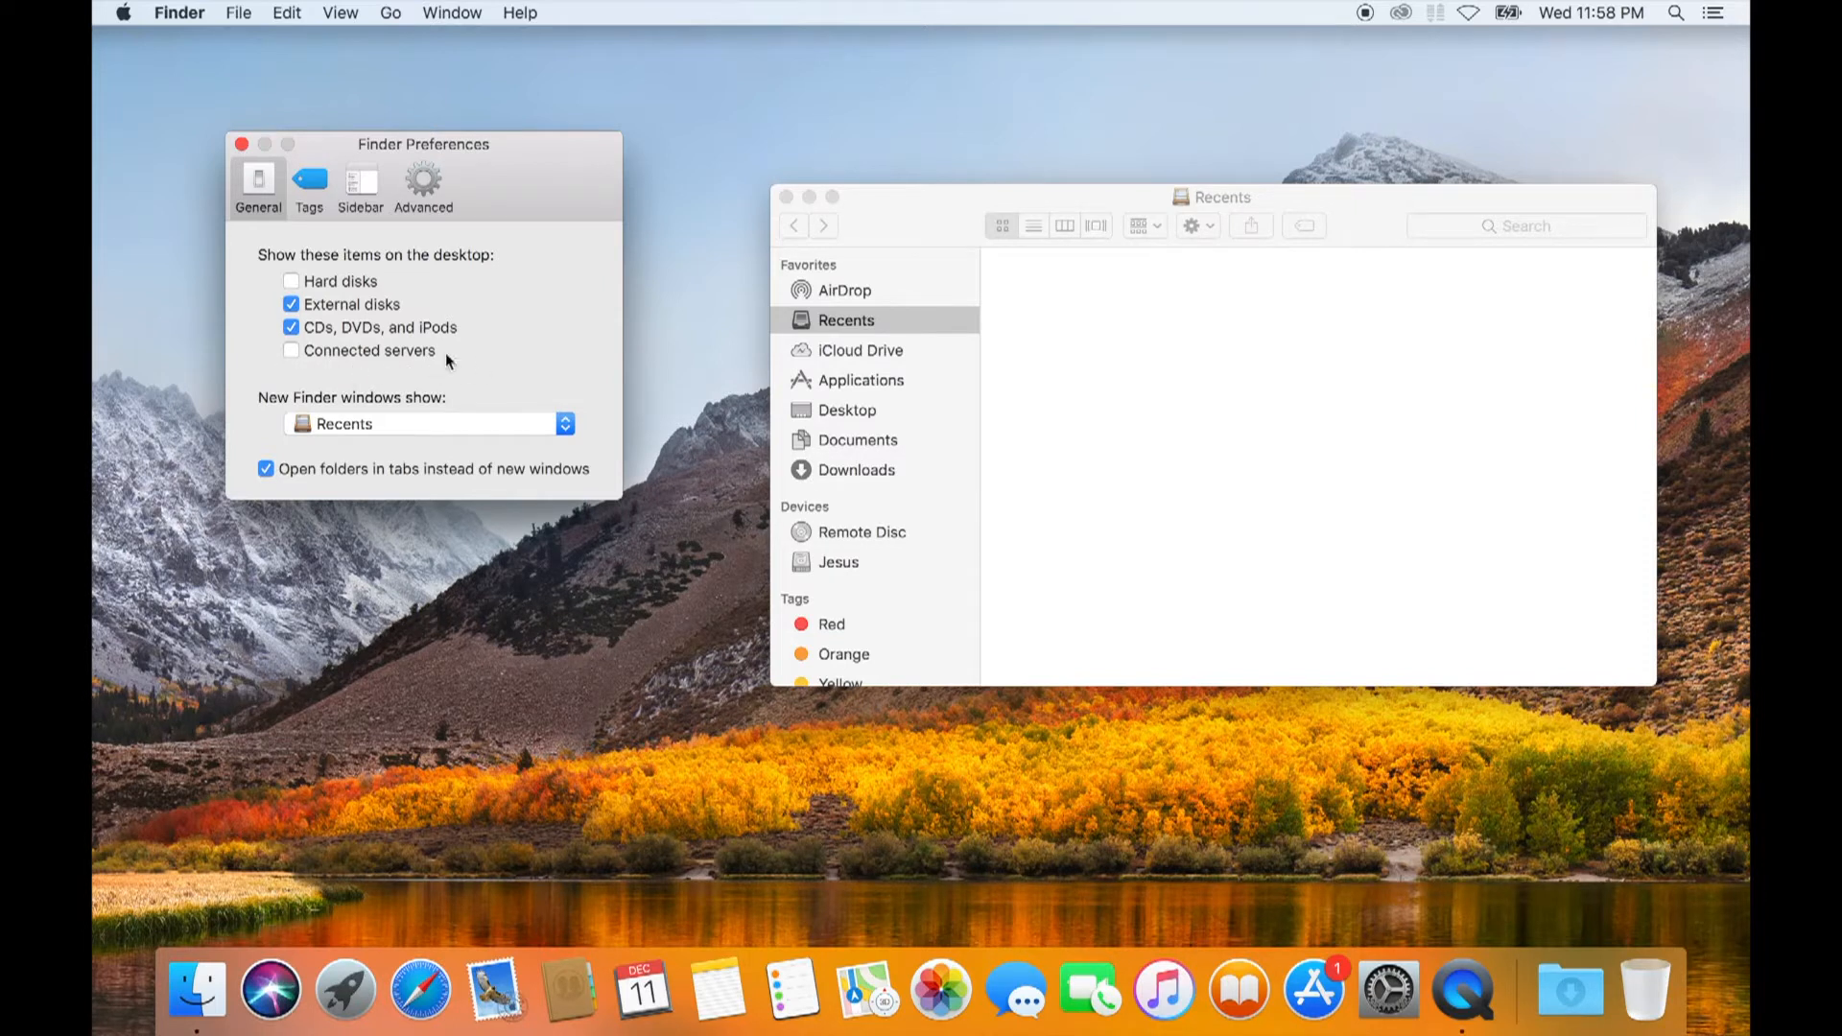
# Show hard disks on the desktop, shift the Recents window to reveal them, and hide the disks again
pyautogui.click(291, 282)
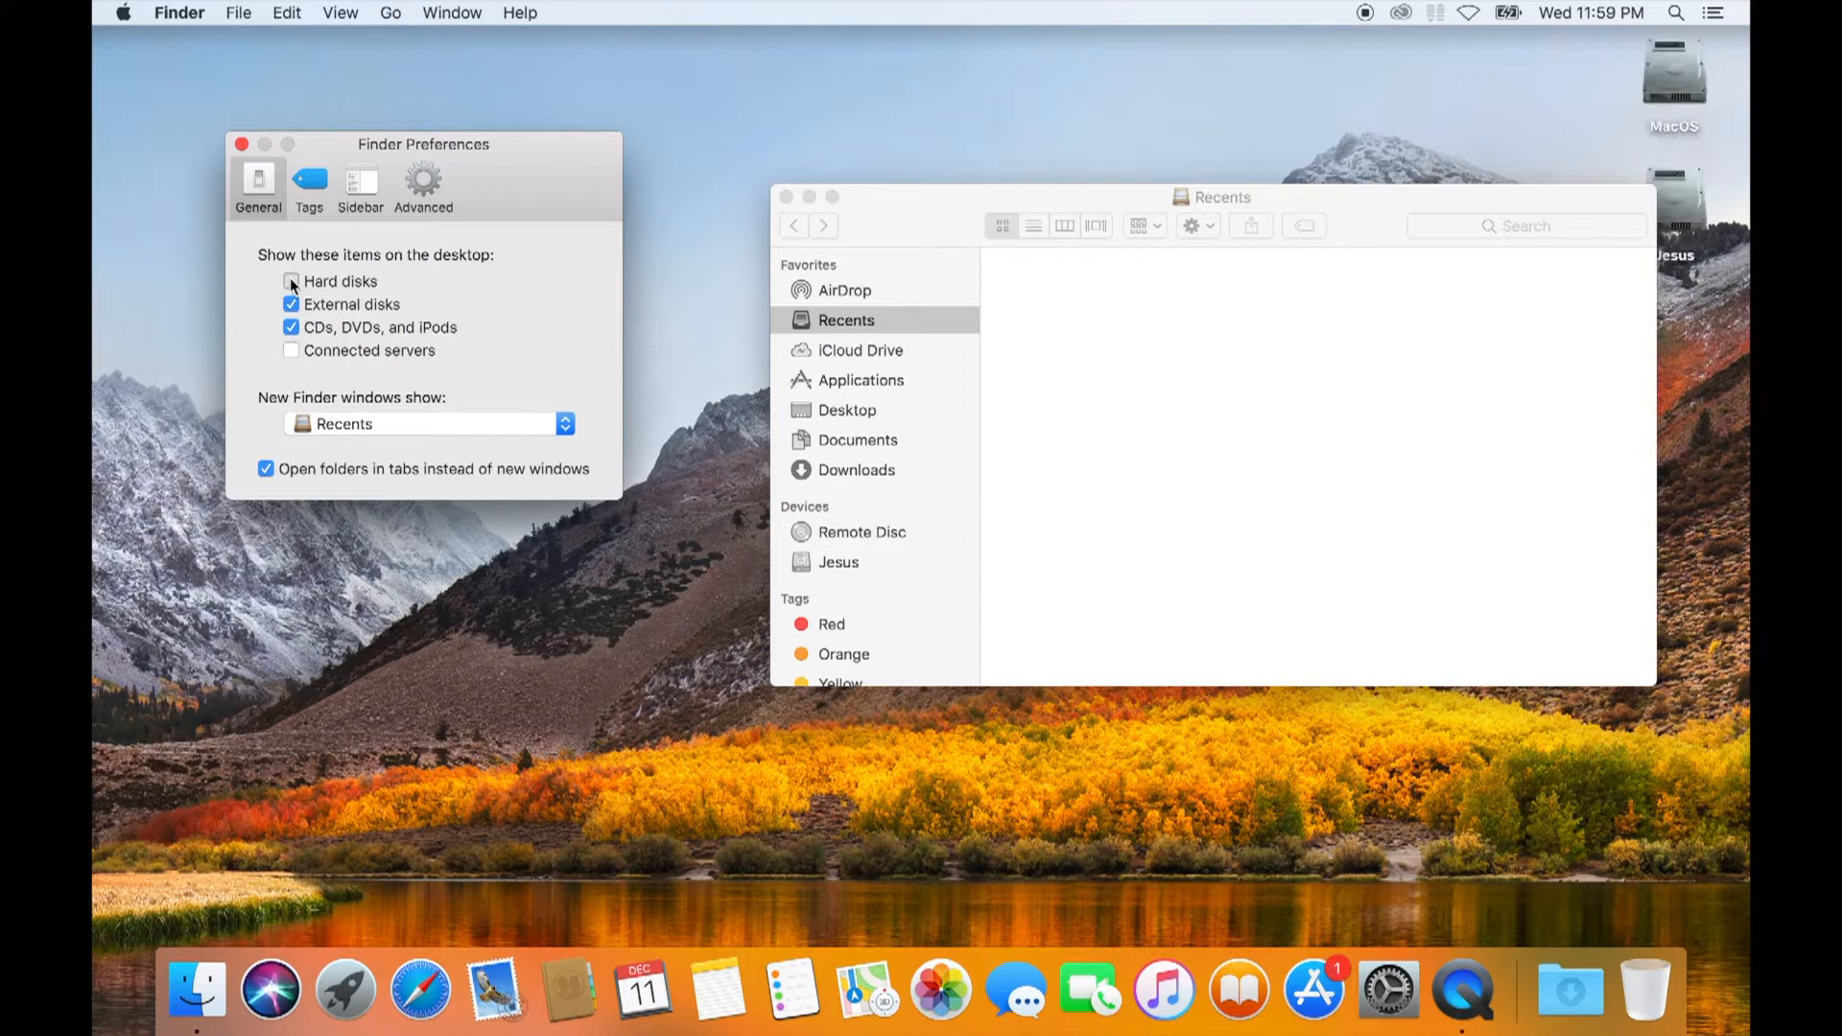
pyautogui.moveTo(951, 211); pyautogui.dragTo(857, 208)
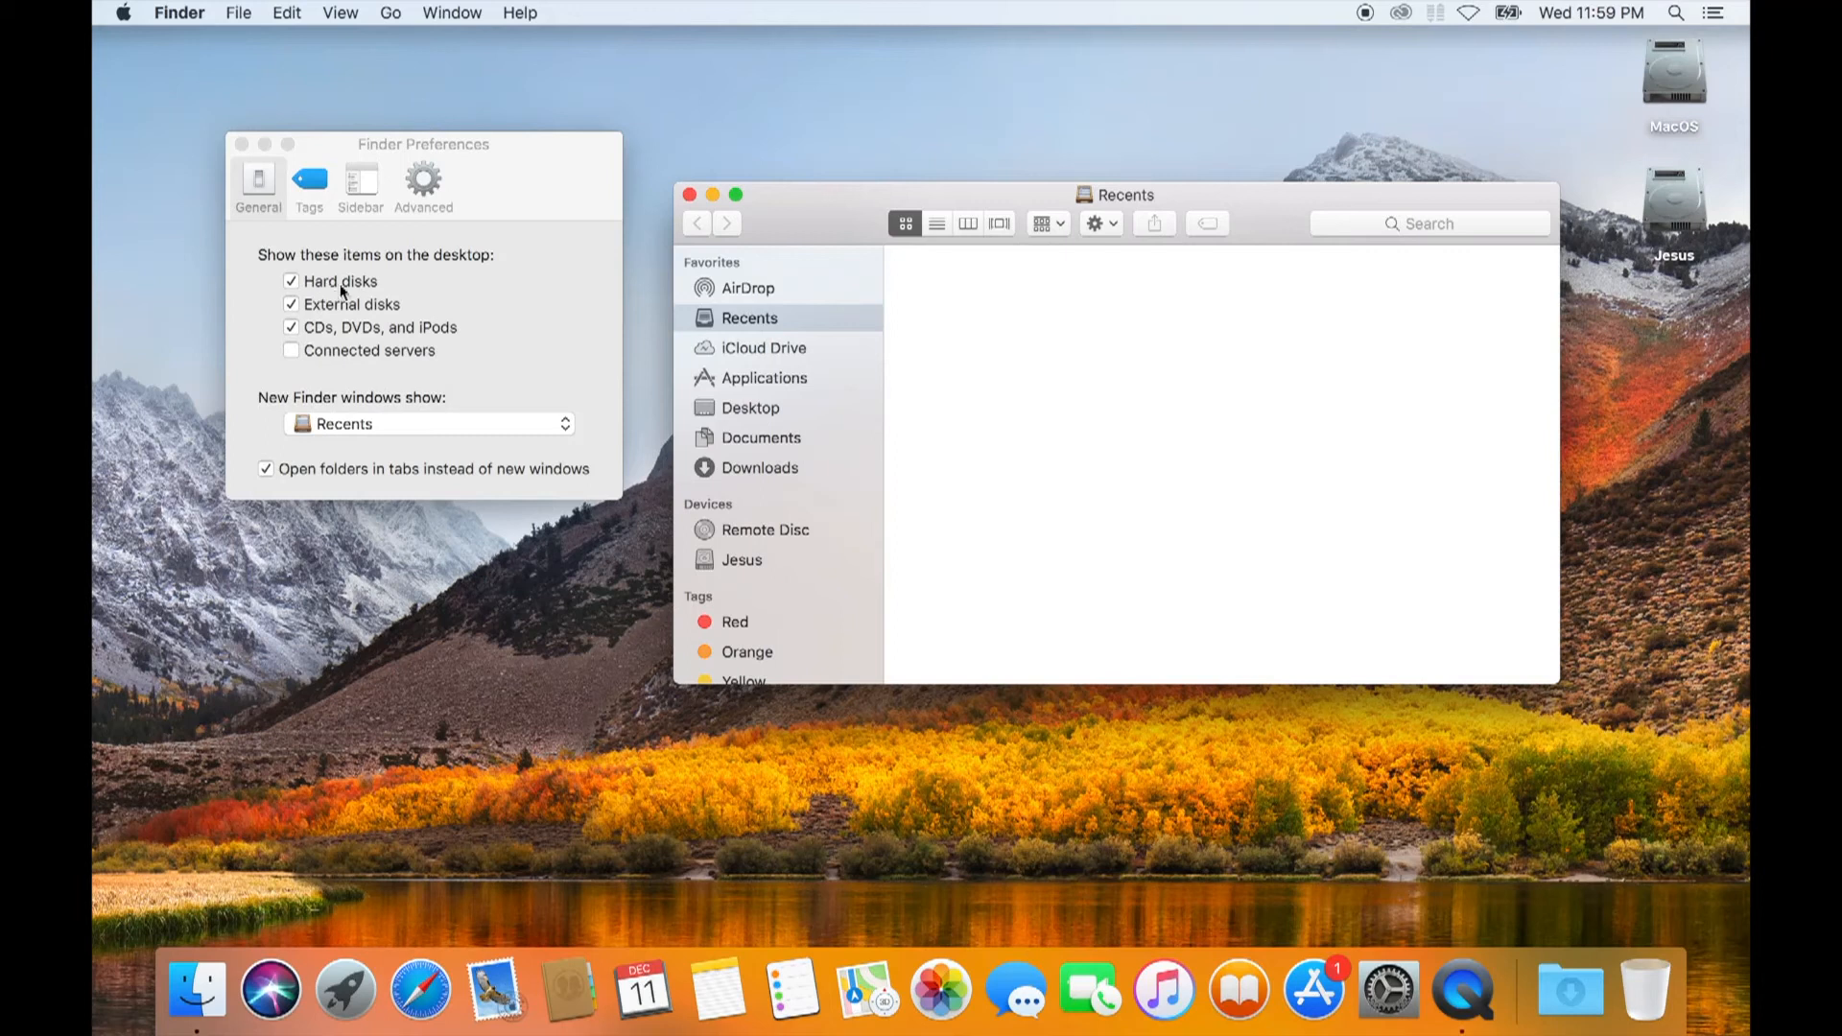
pyautogui.click(291, 282)
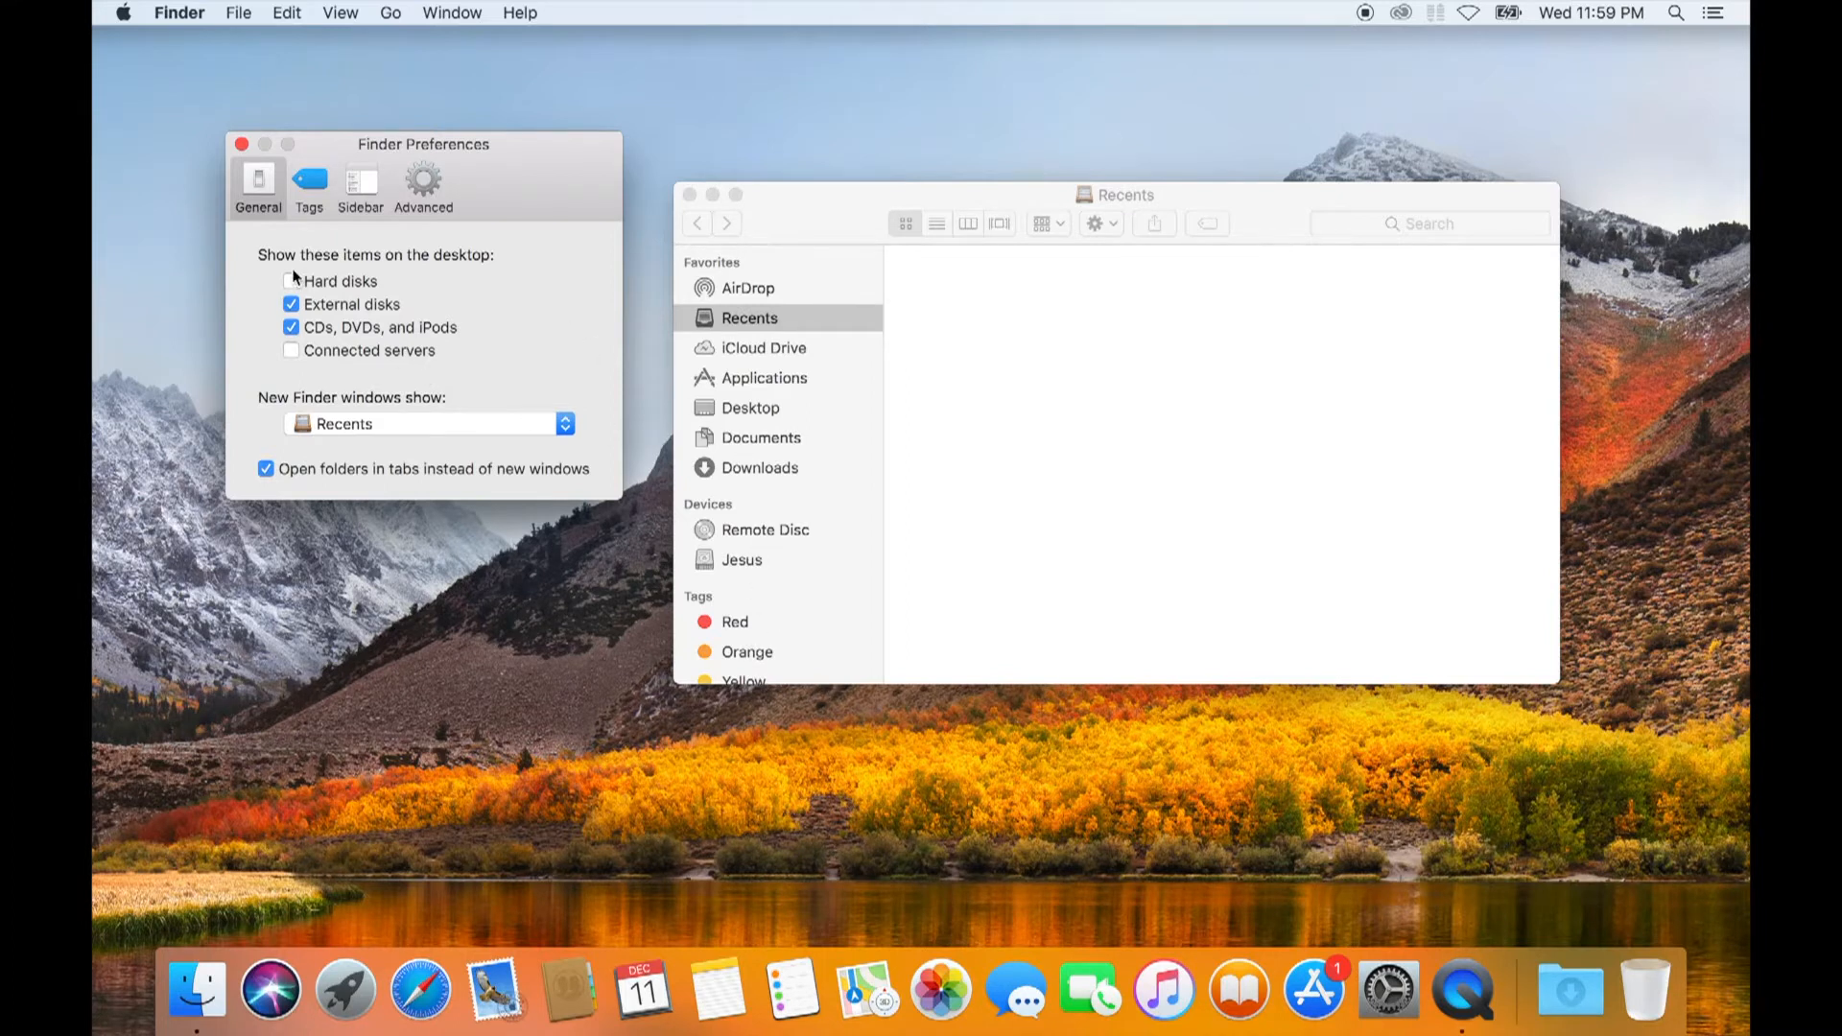
# Set new Finder windows to show Desktop and replace the Recents window with a newly opened one beside the preferences
pyautogui.click(389, 424)
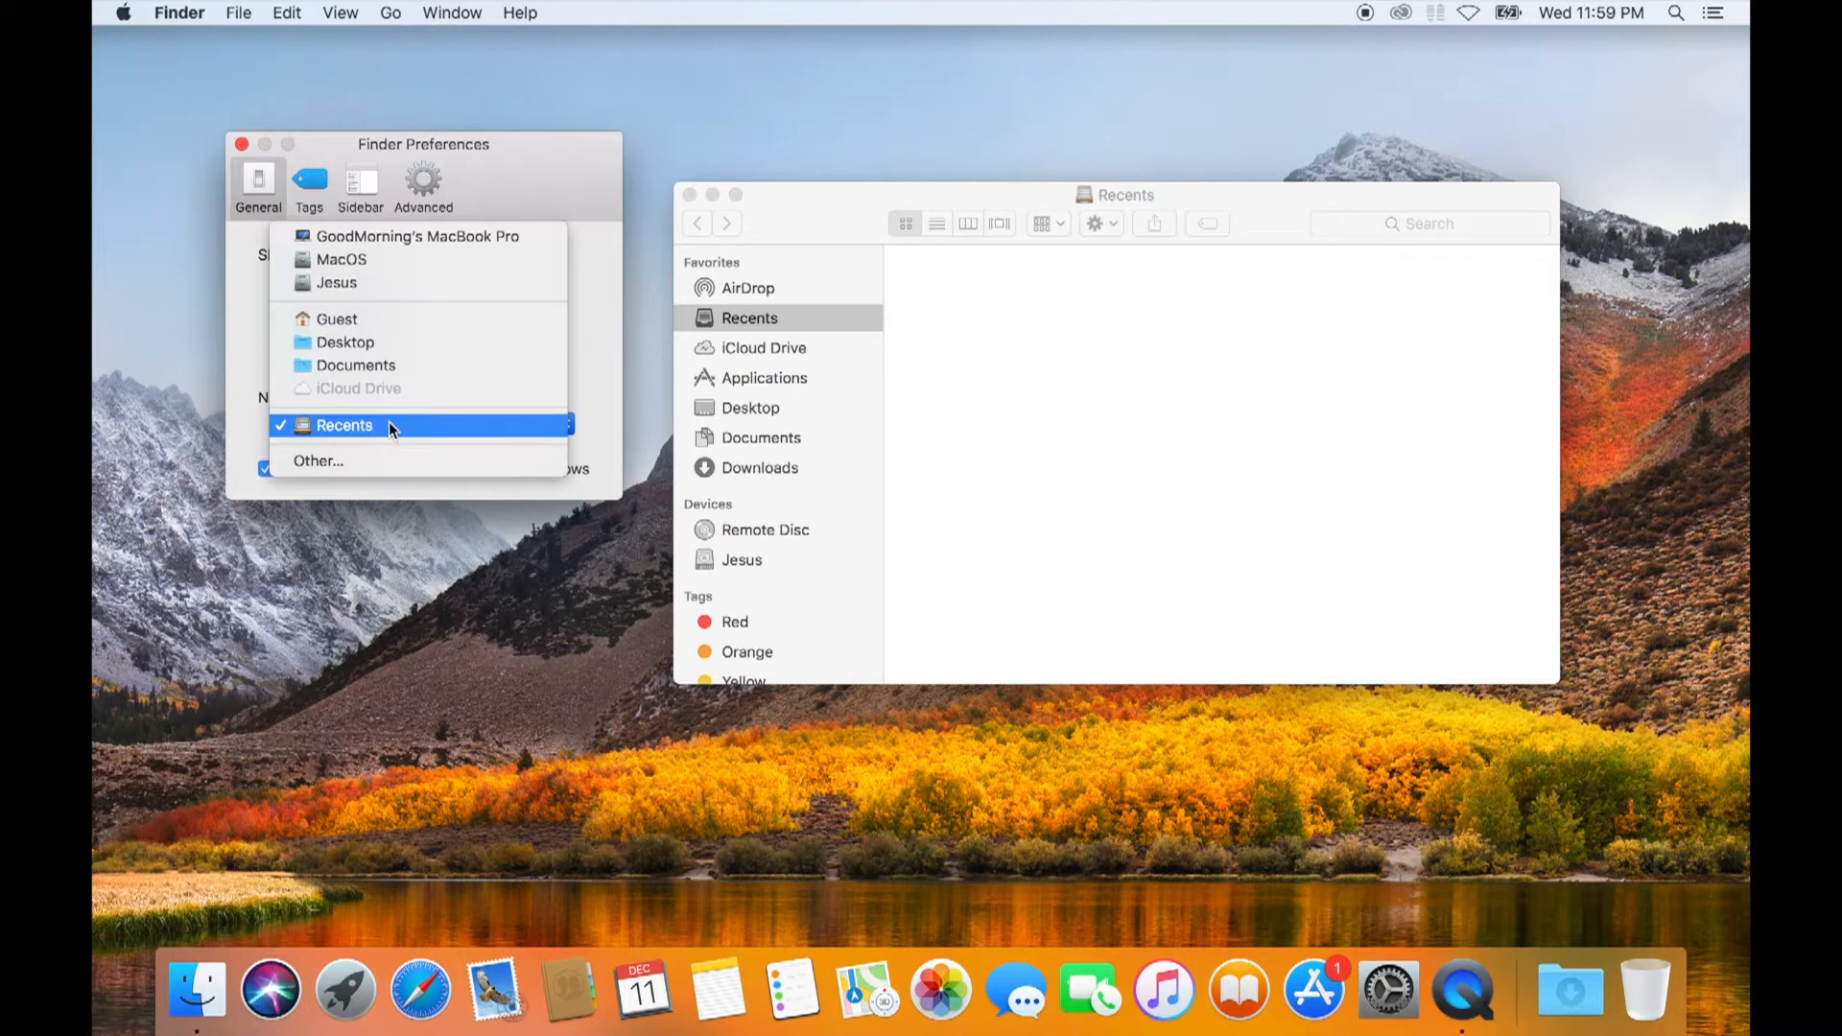
pyautogui.click(395, 342)
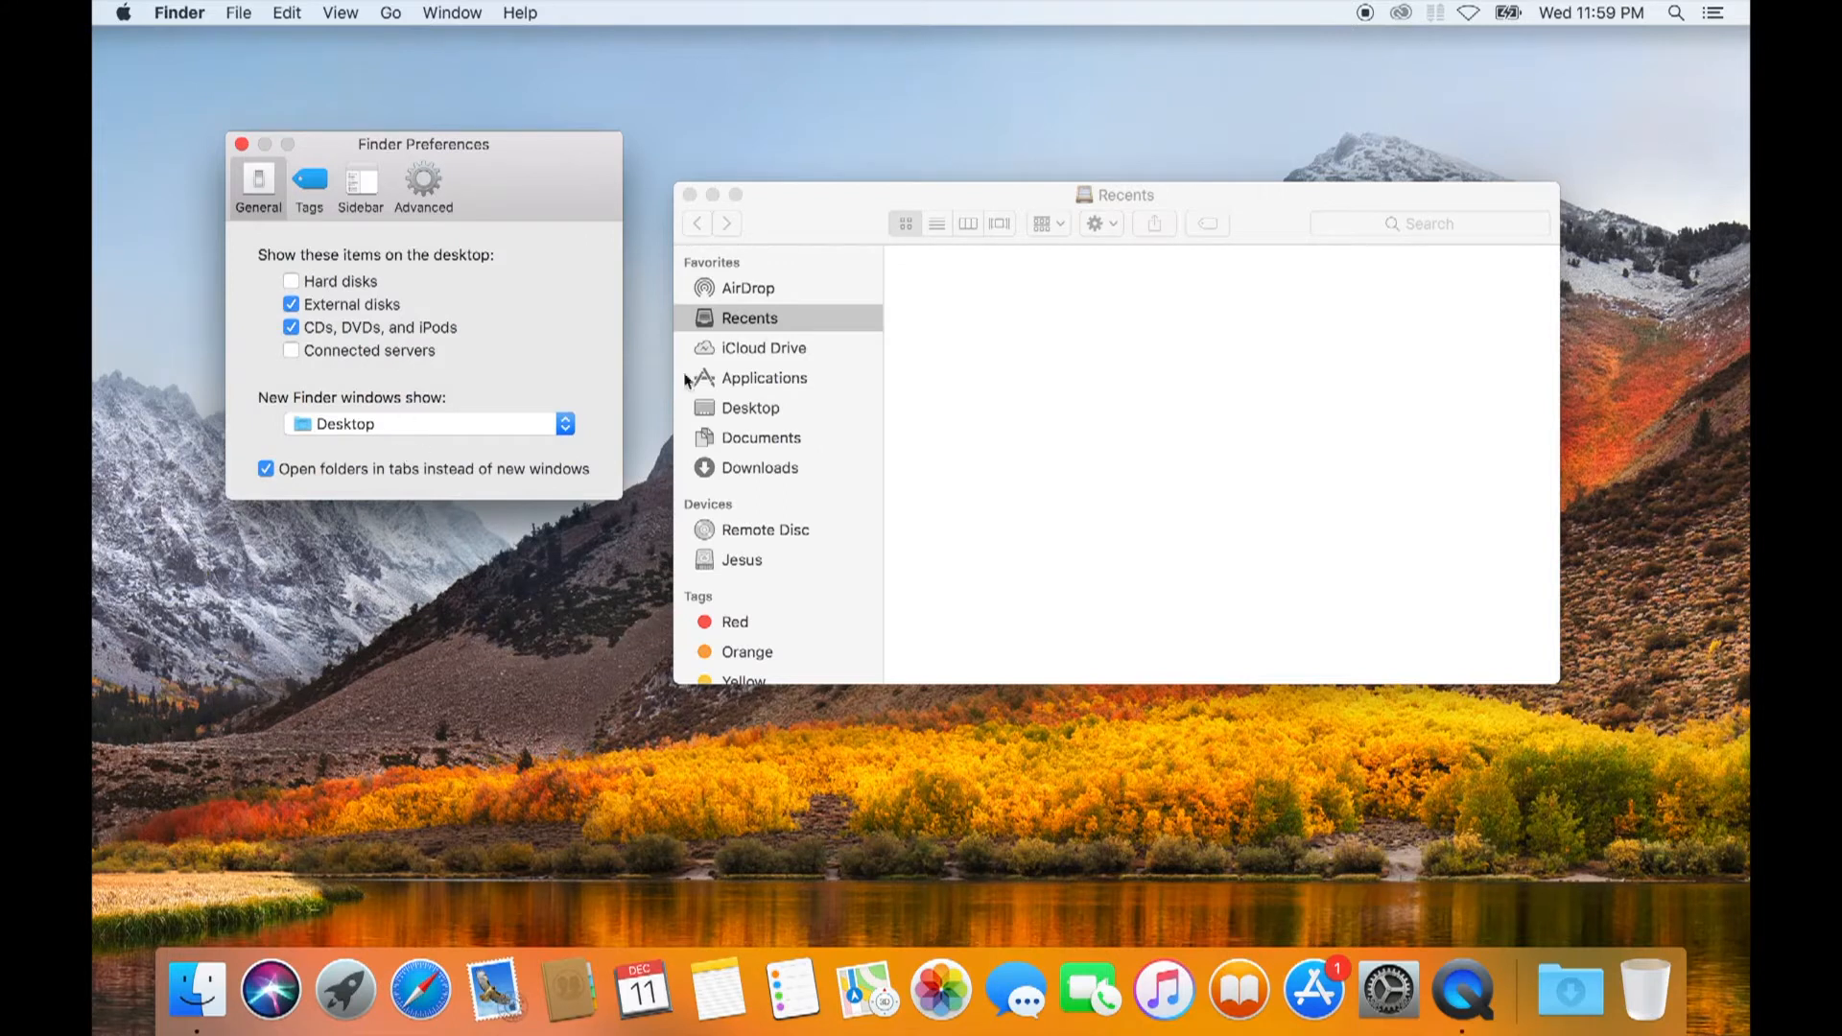
pyautogui.click(884, 220)
pyautogui.click(690, 194)
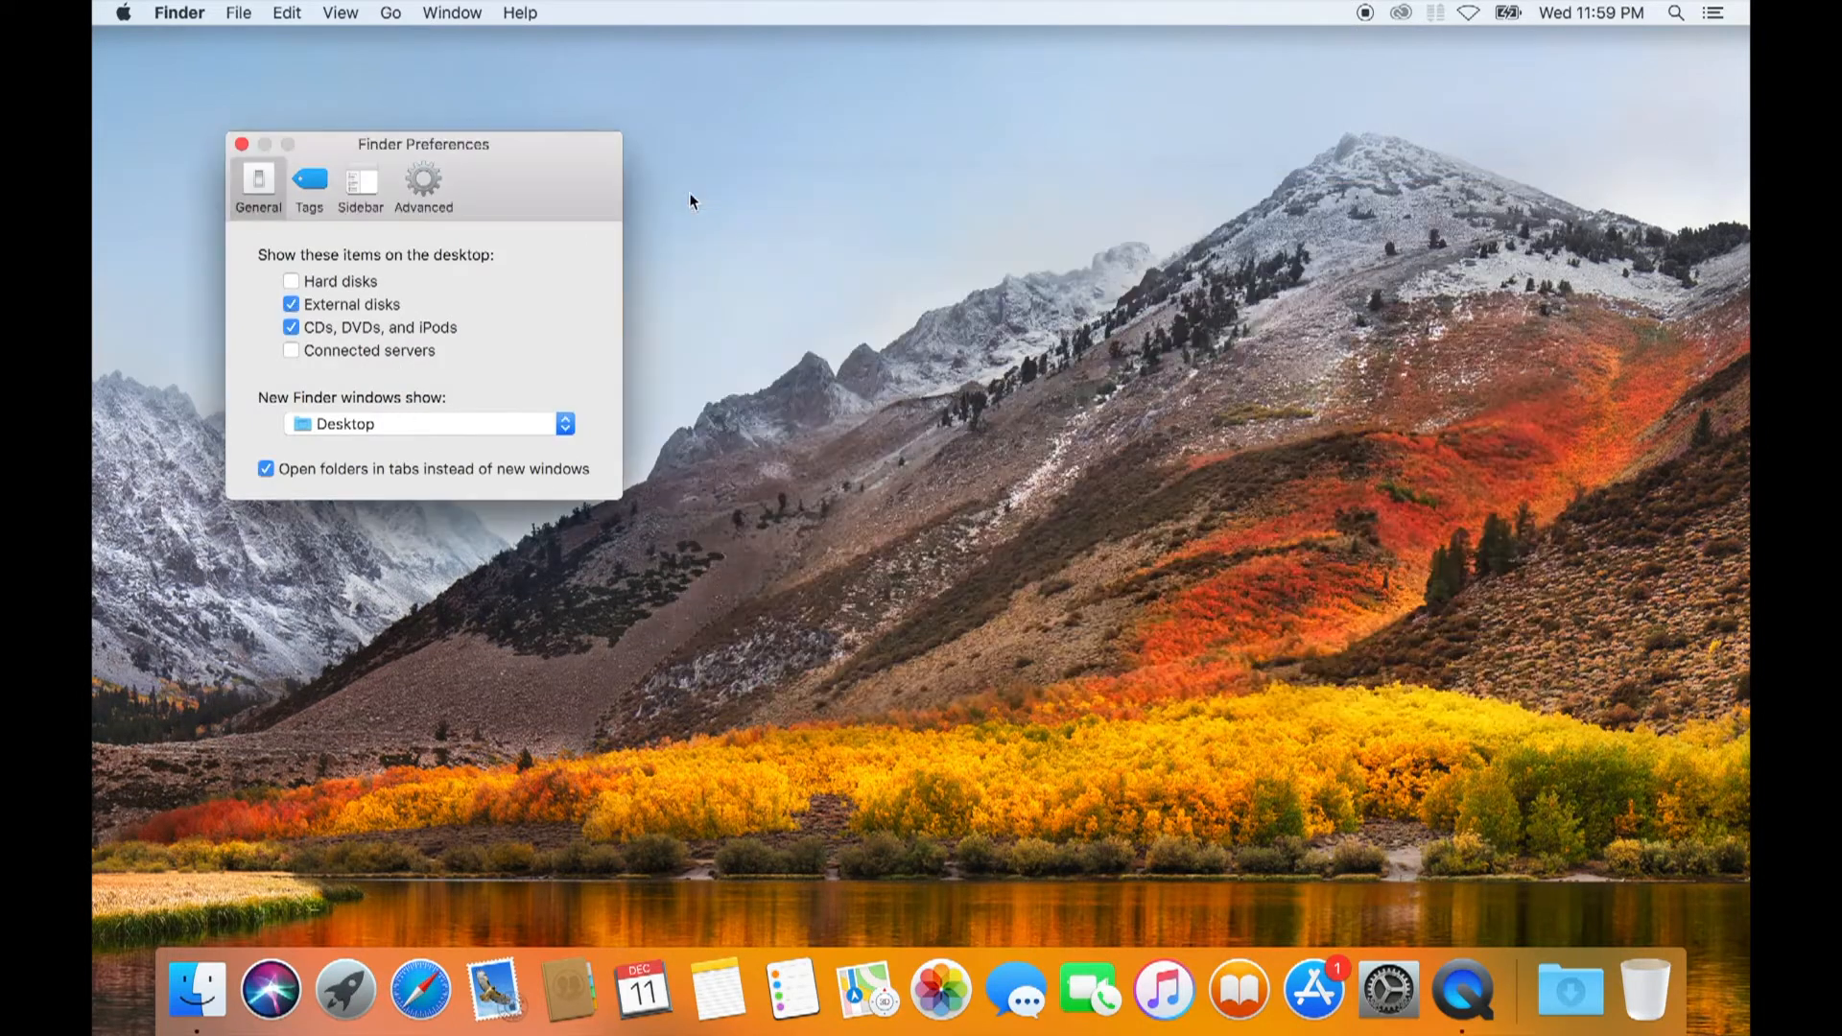
pyautogui.click(195, 999)
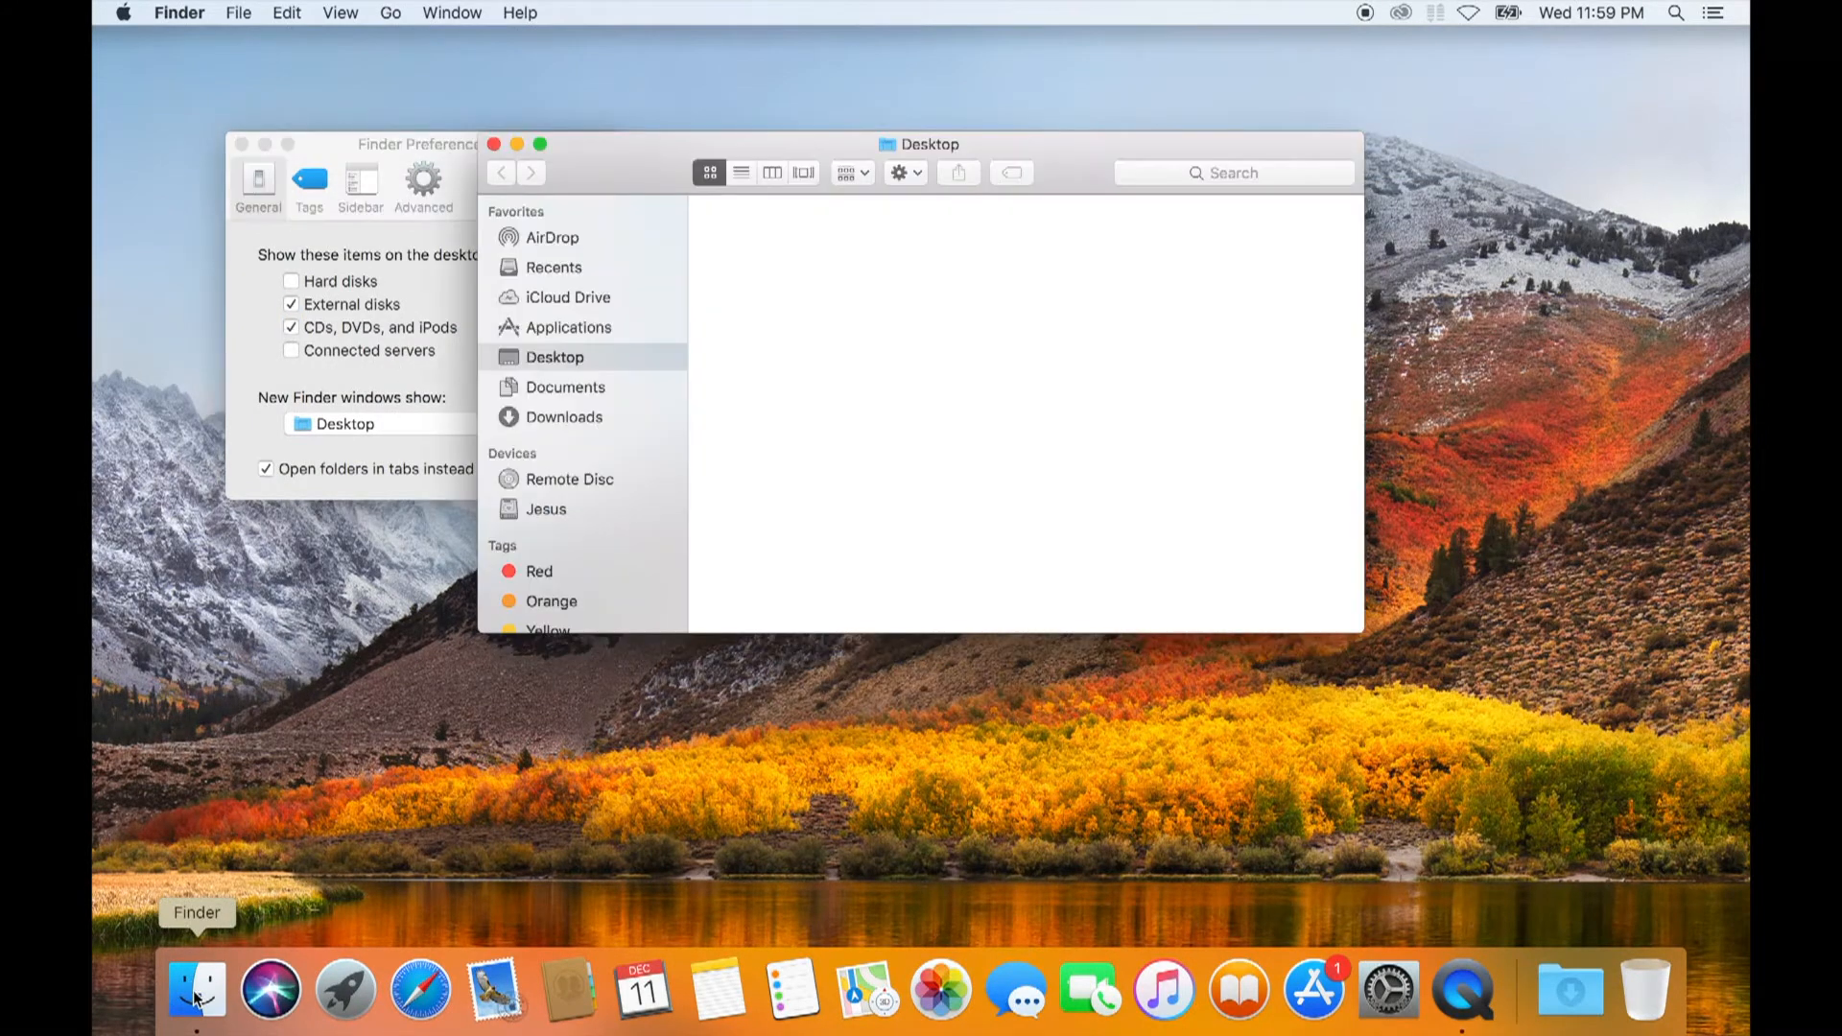
pyautogui.moveTo(802, 142); pyautogui.dragTo(1024, 127)
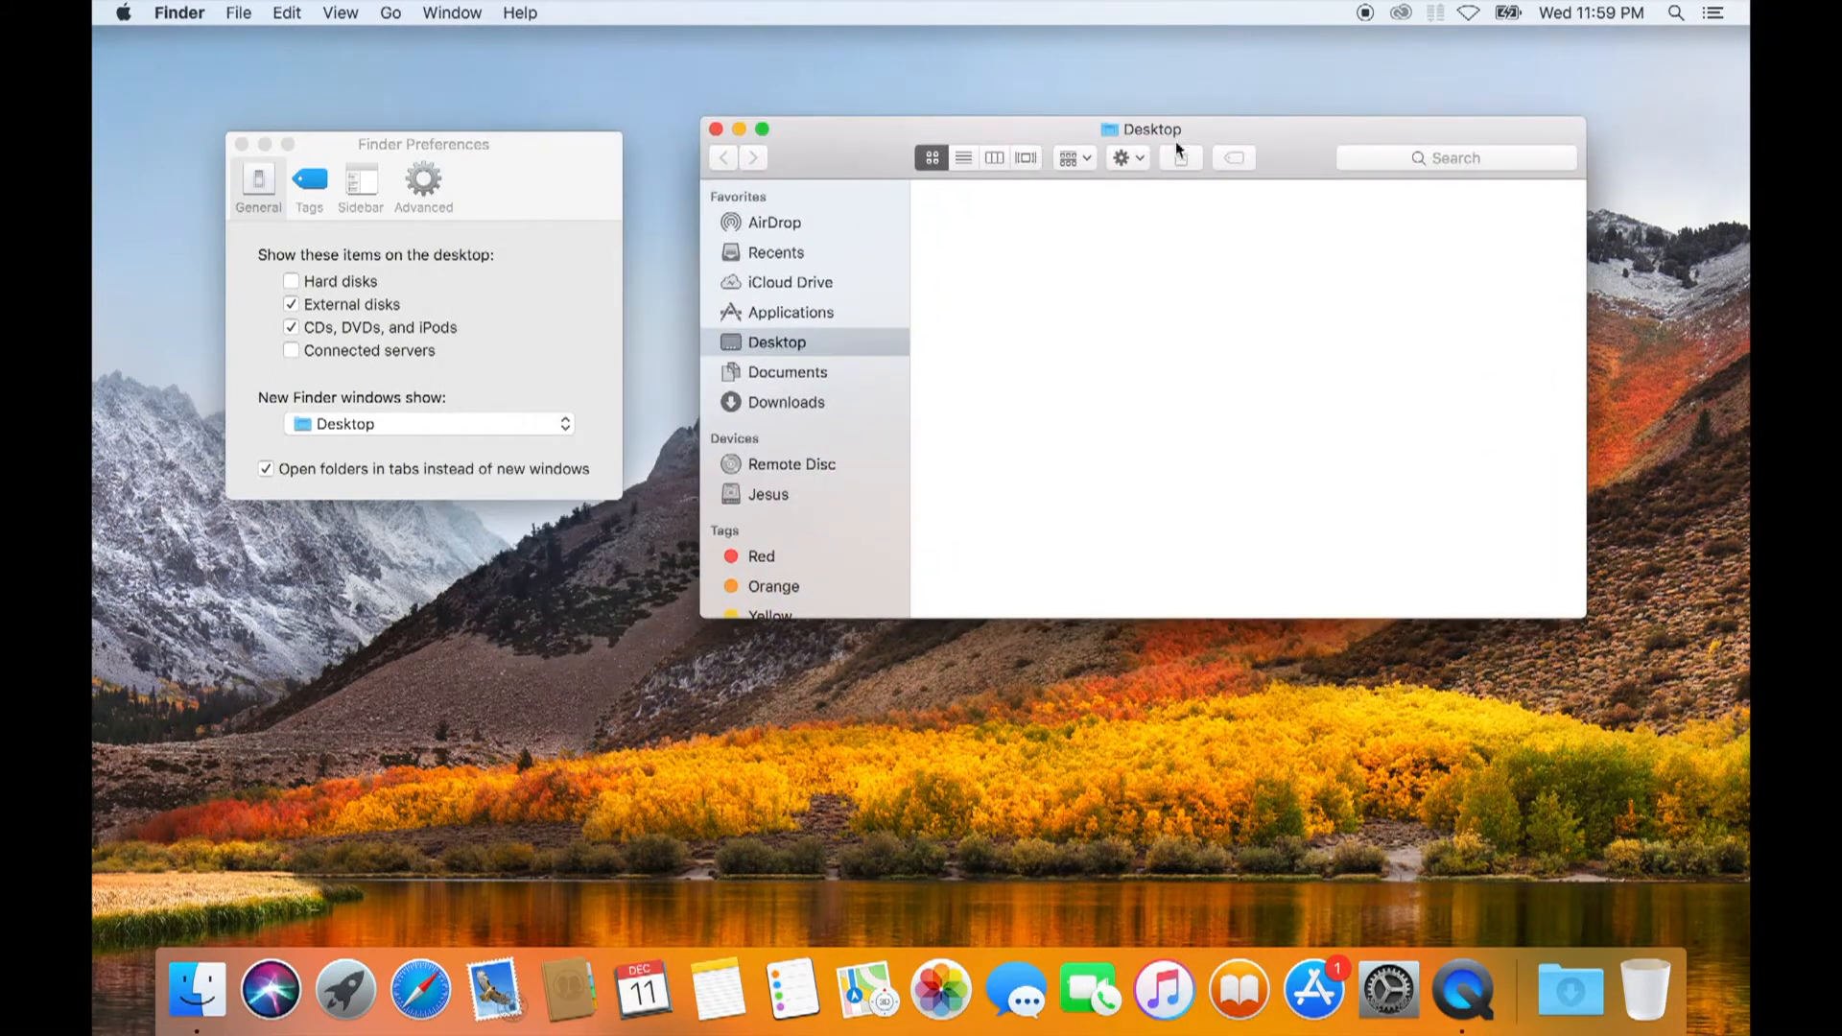
# Set new Finder windows to show Recents and replace the Desktop window with a newly opened one
pyautogui.click(411, 428)
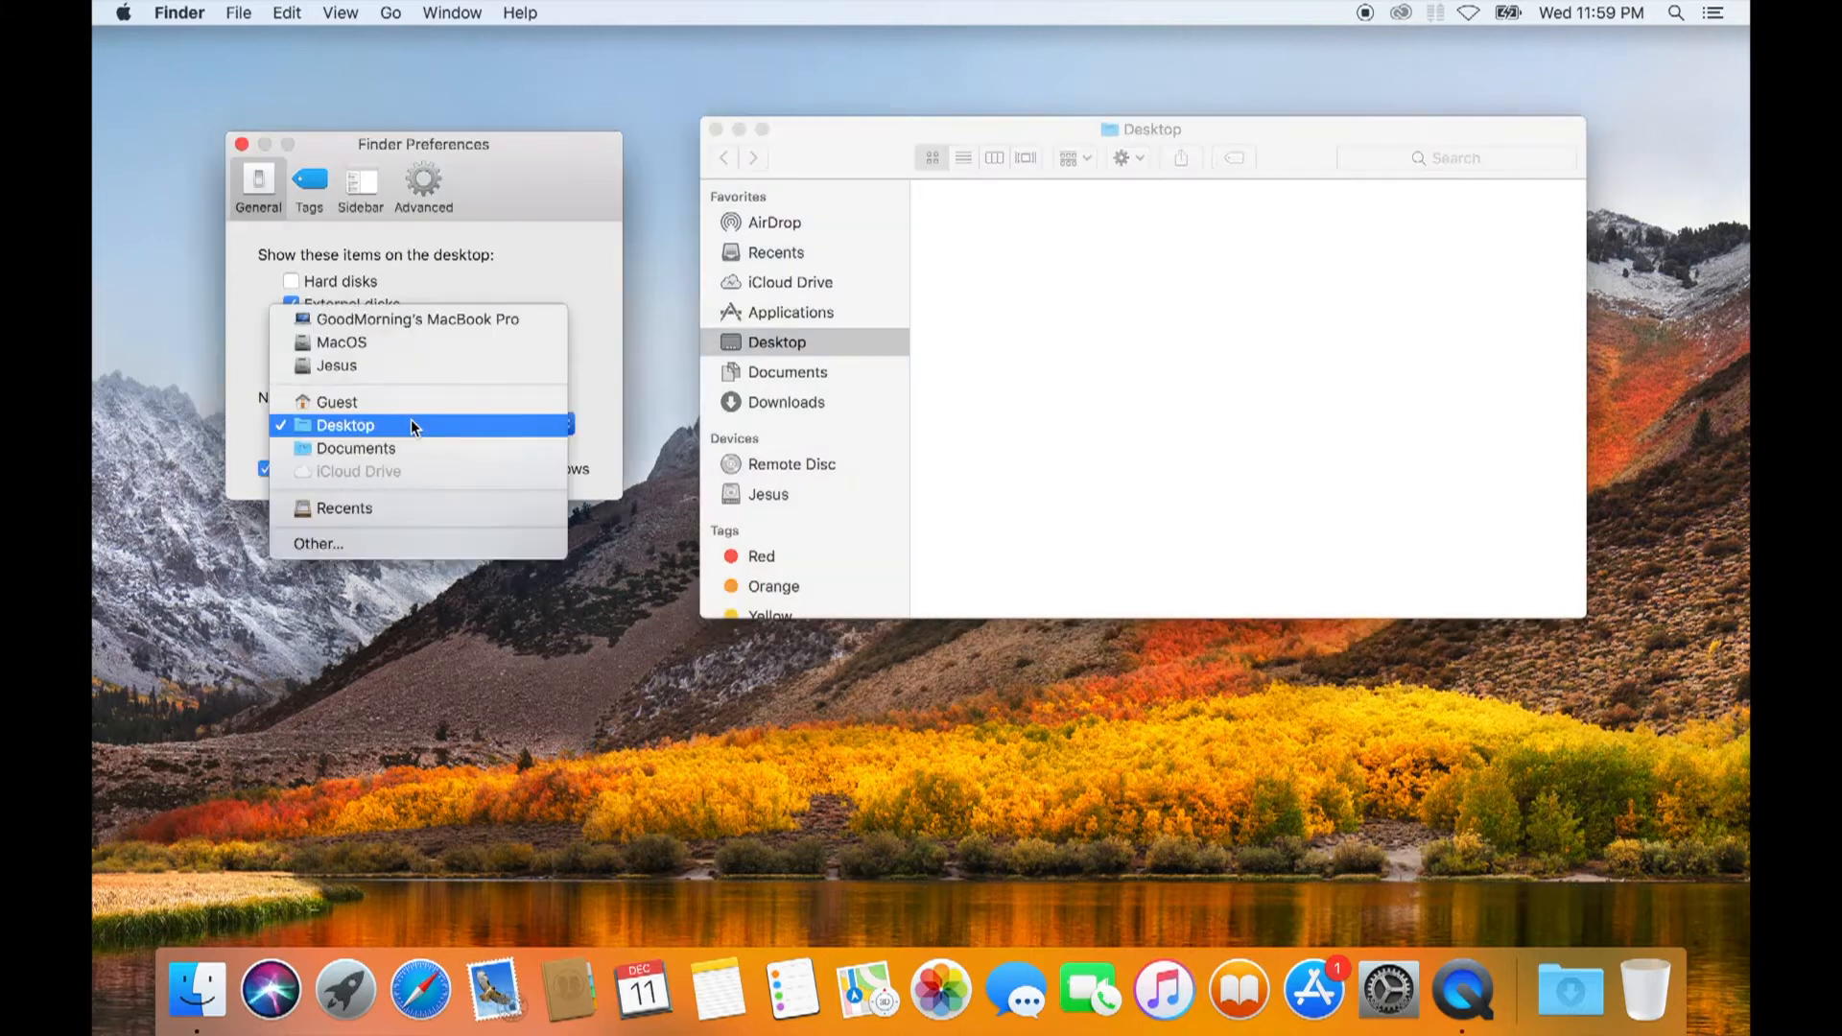
pyautogui.click(365, 507)
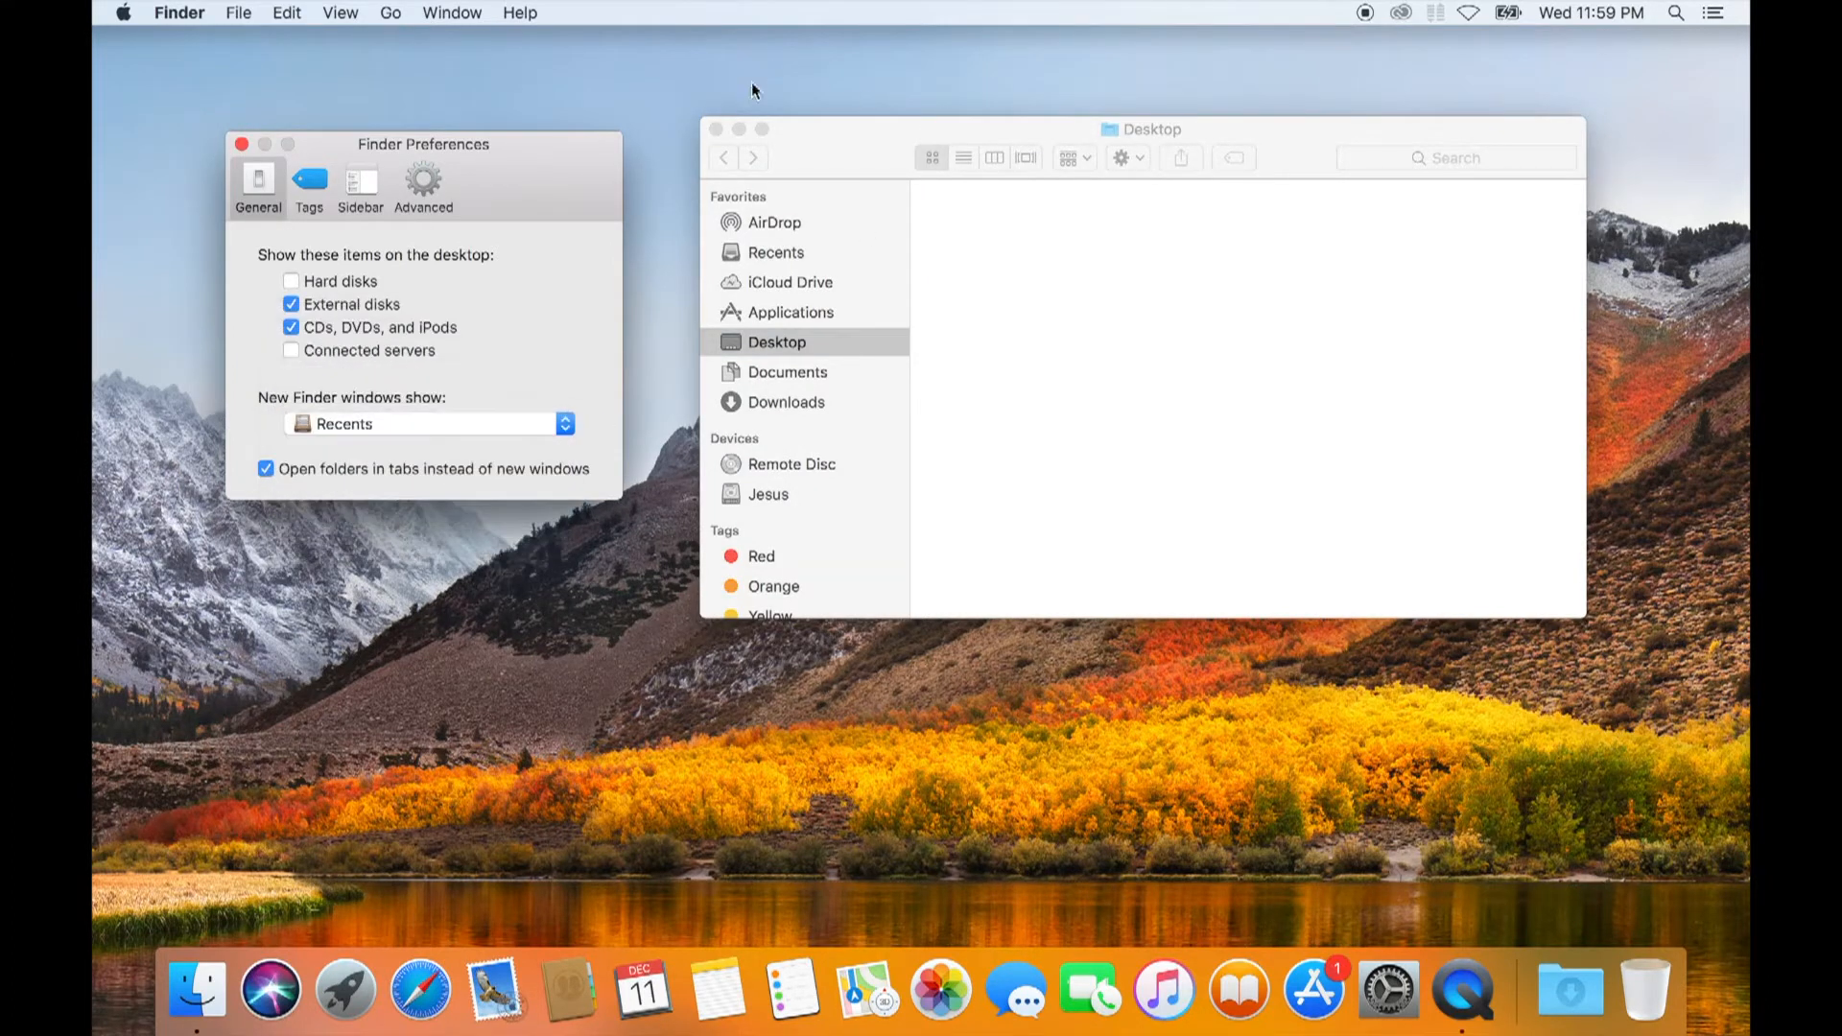
pyautogui.click(716, 129)
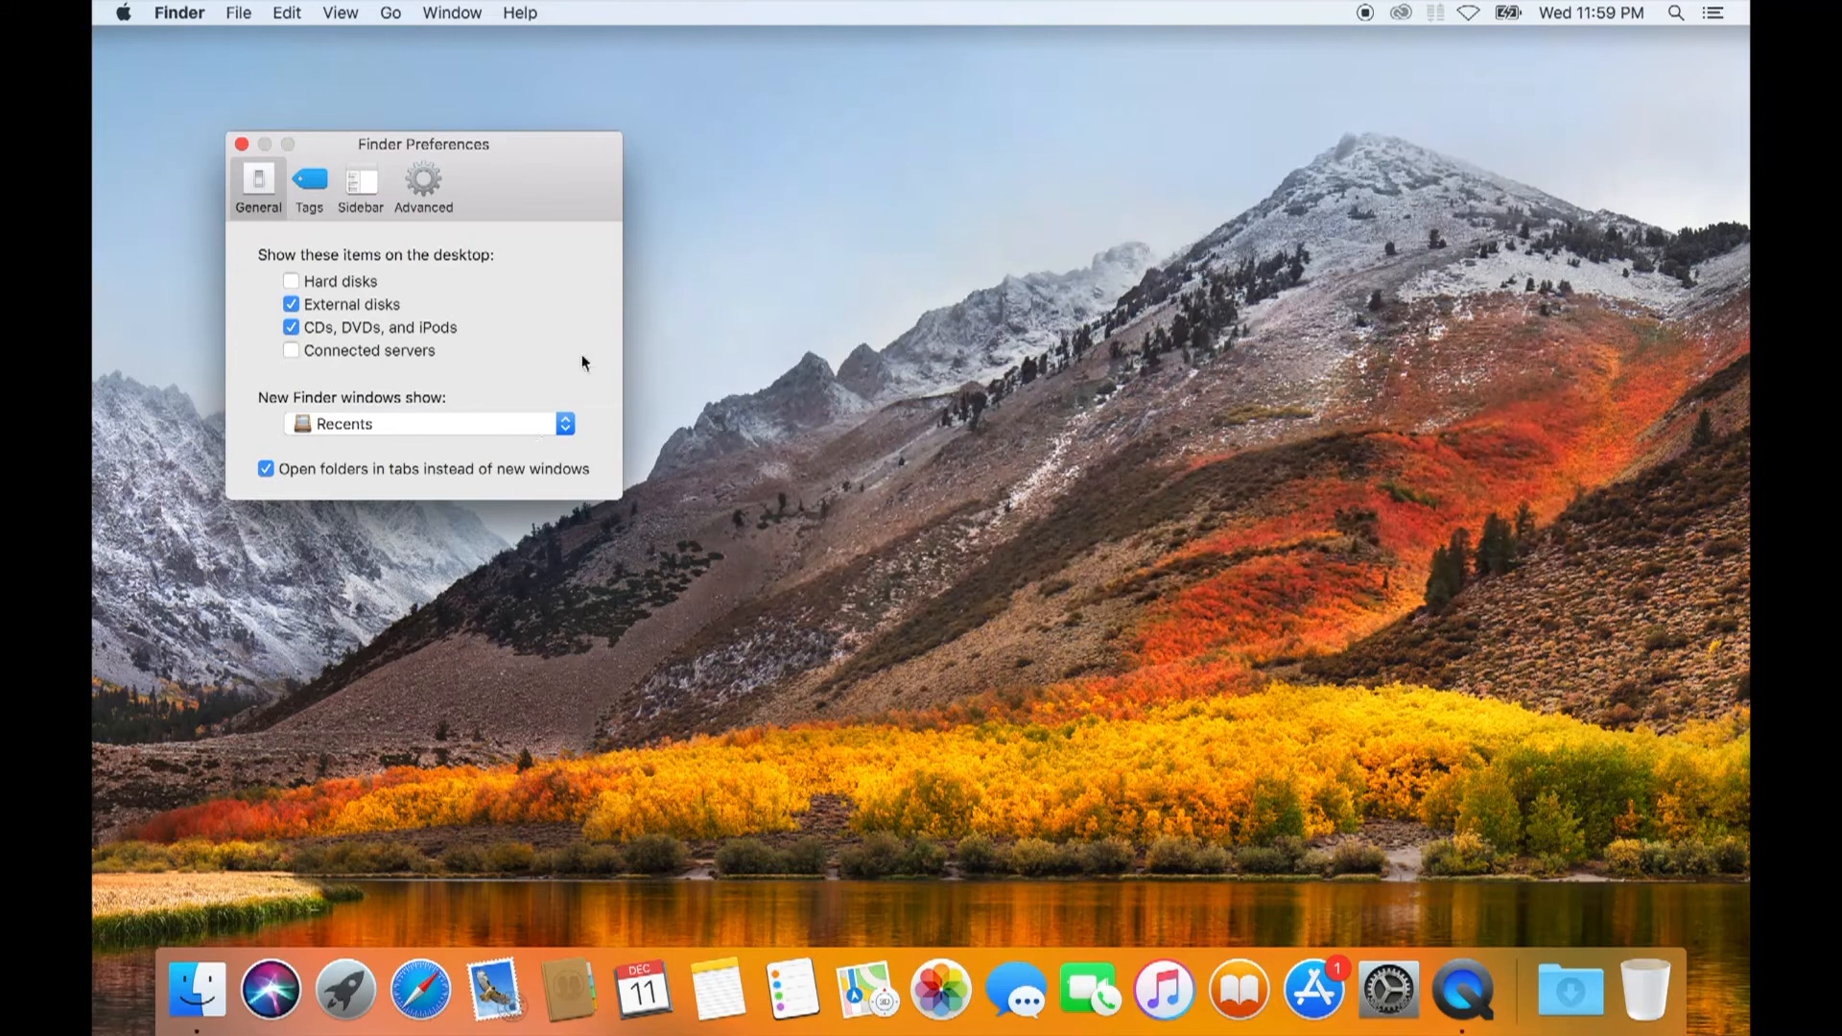
pyautogui.click(211, 995)
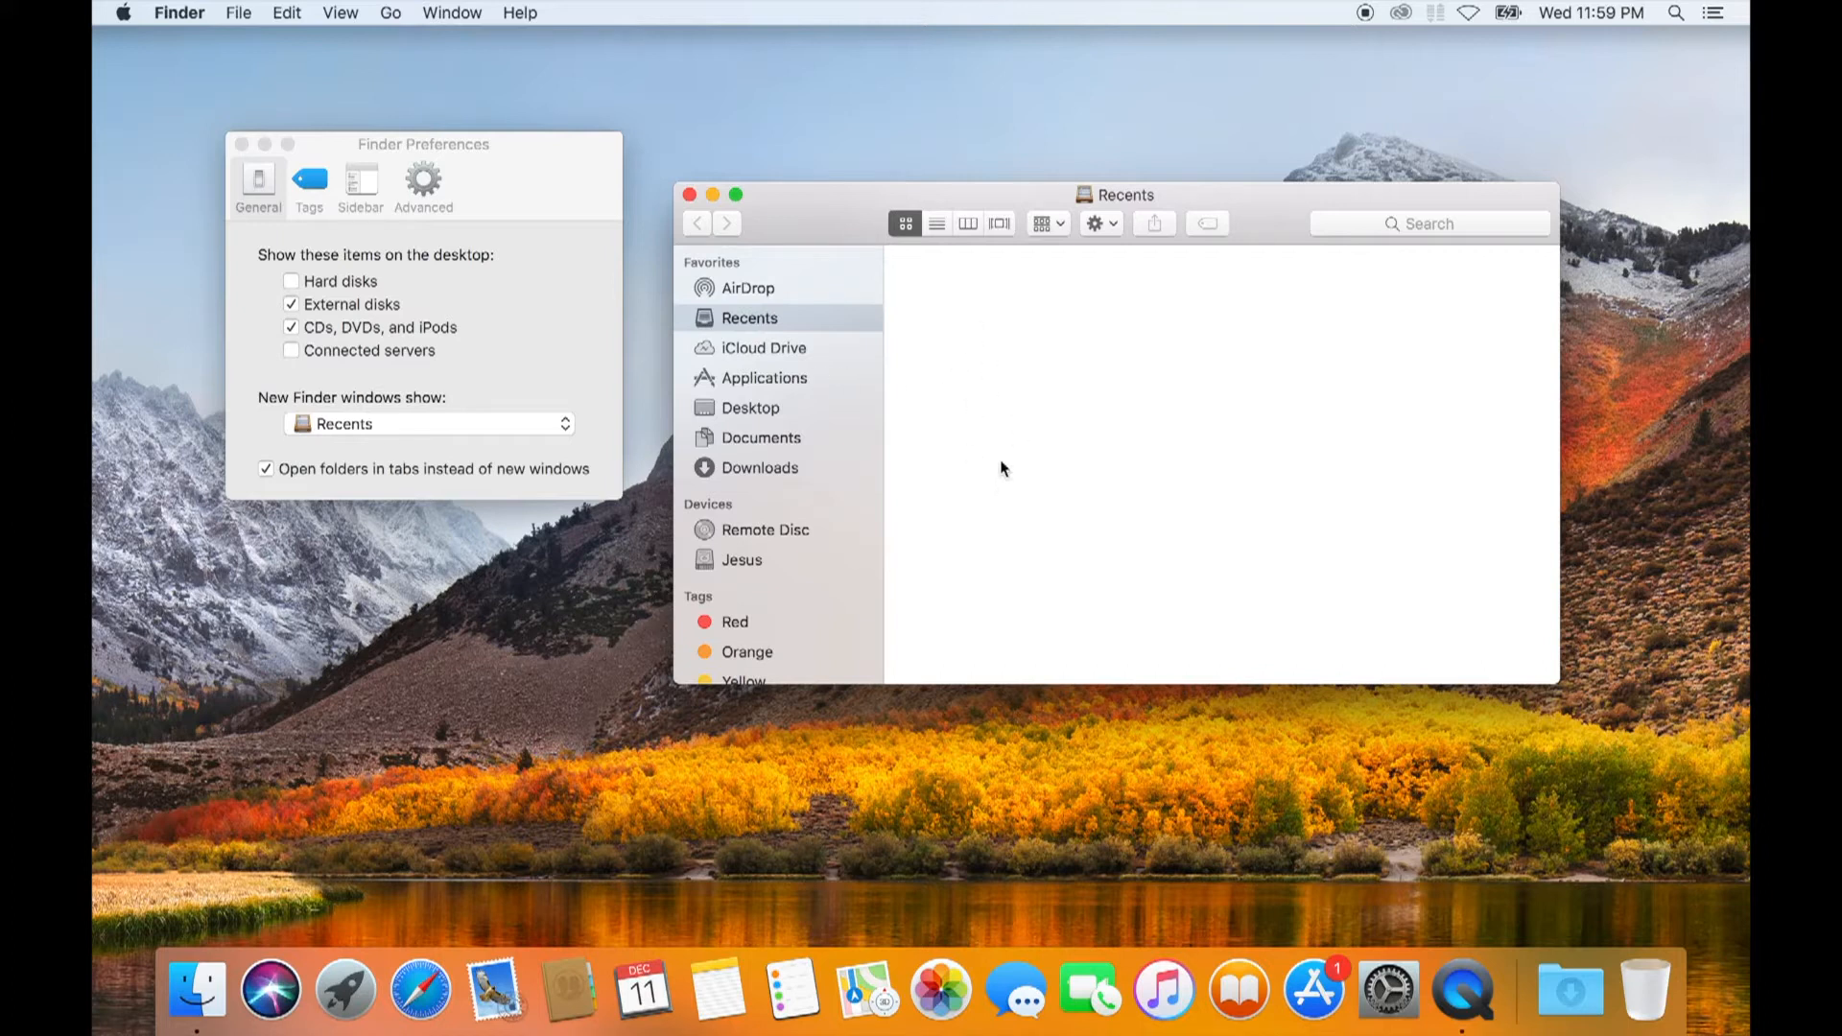
# Examine the tag settings in the Finder preferences
pyautogui.click(474, 158)
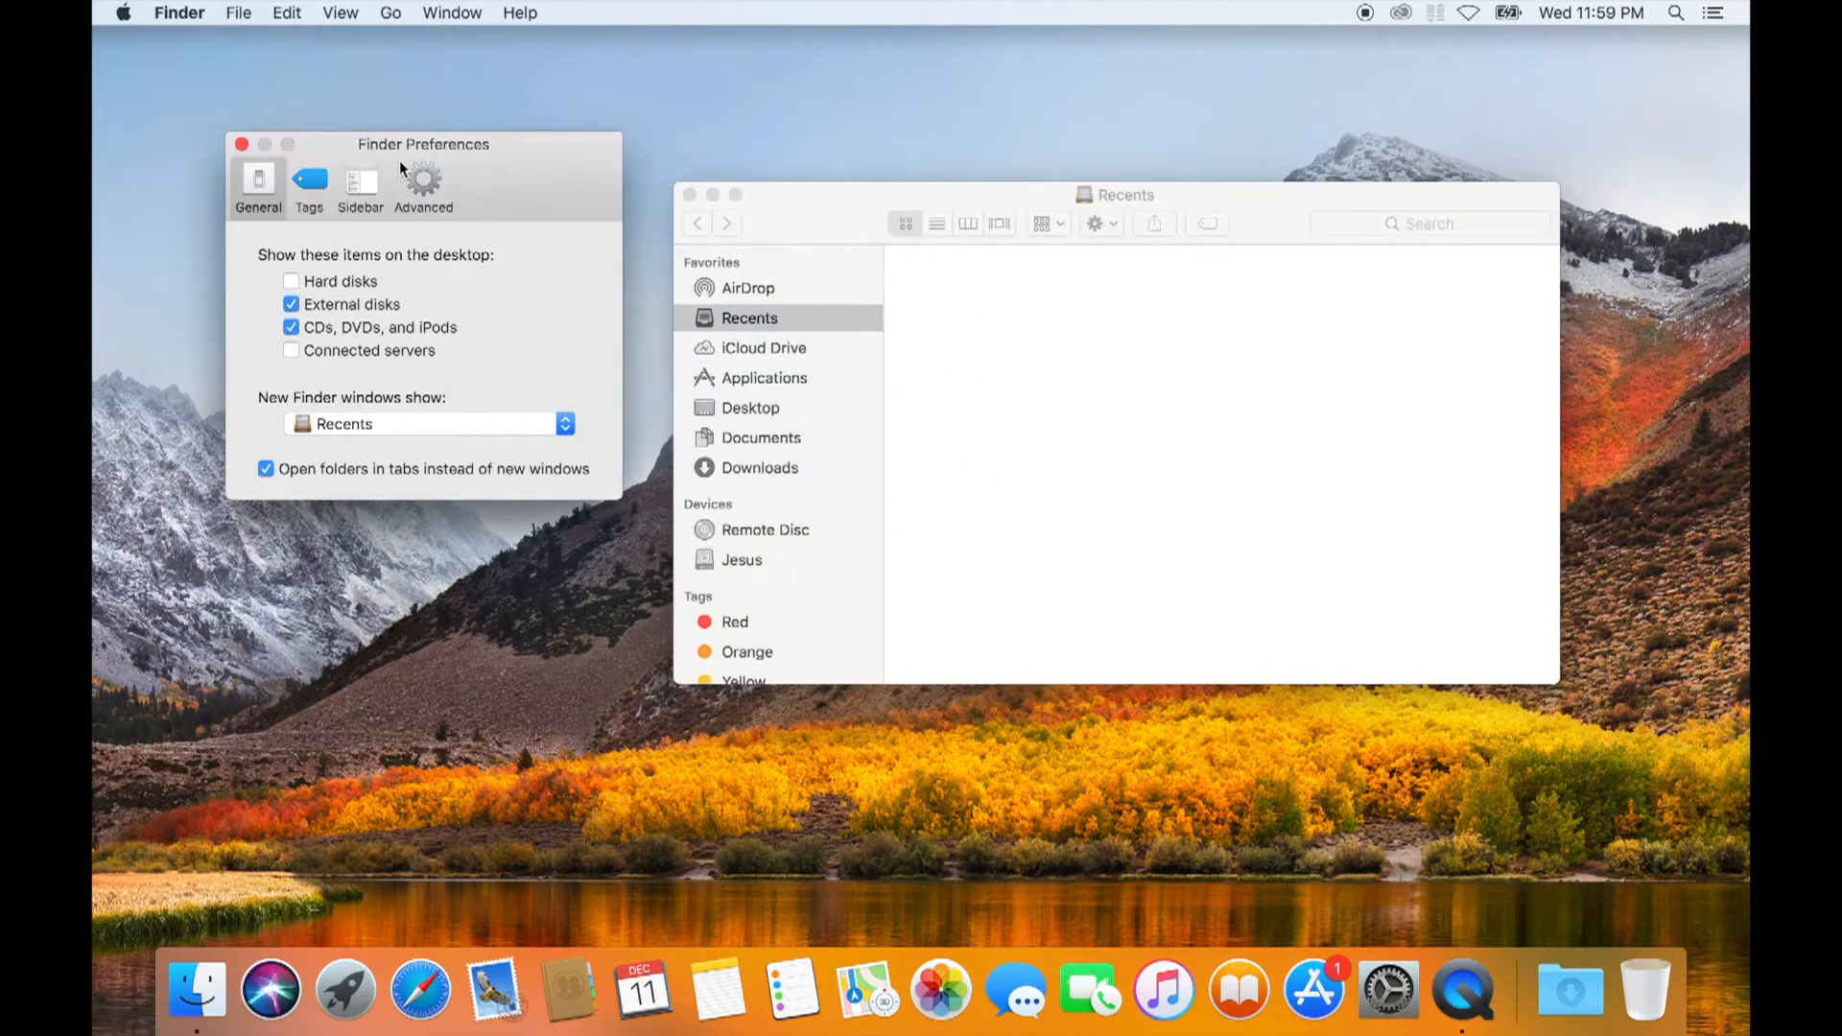
pyautogui.click(317, 179)
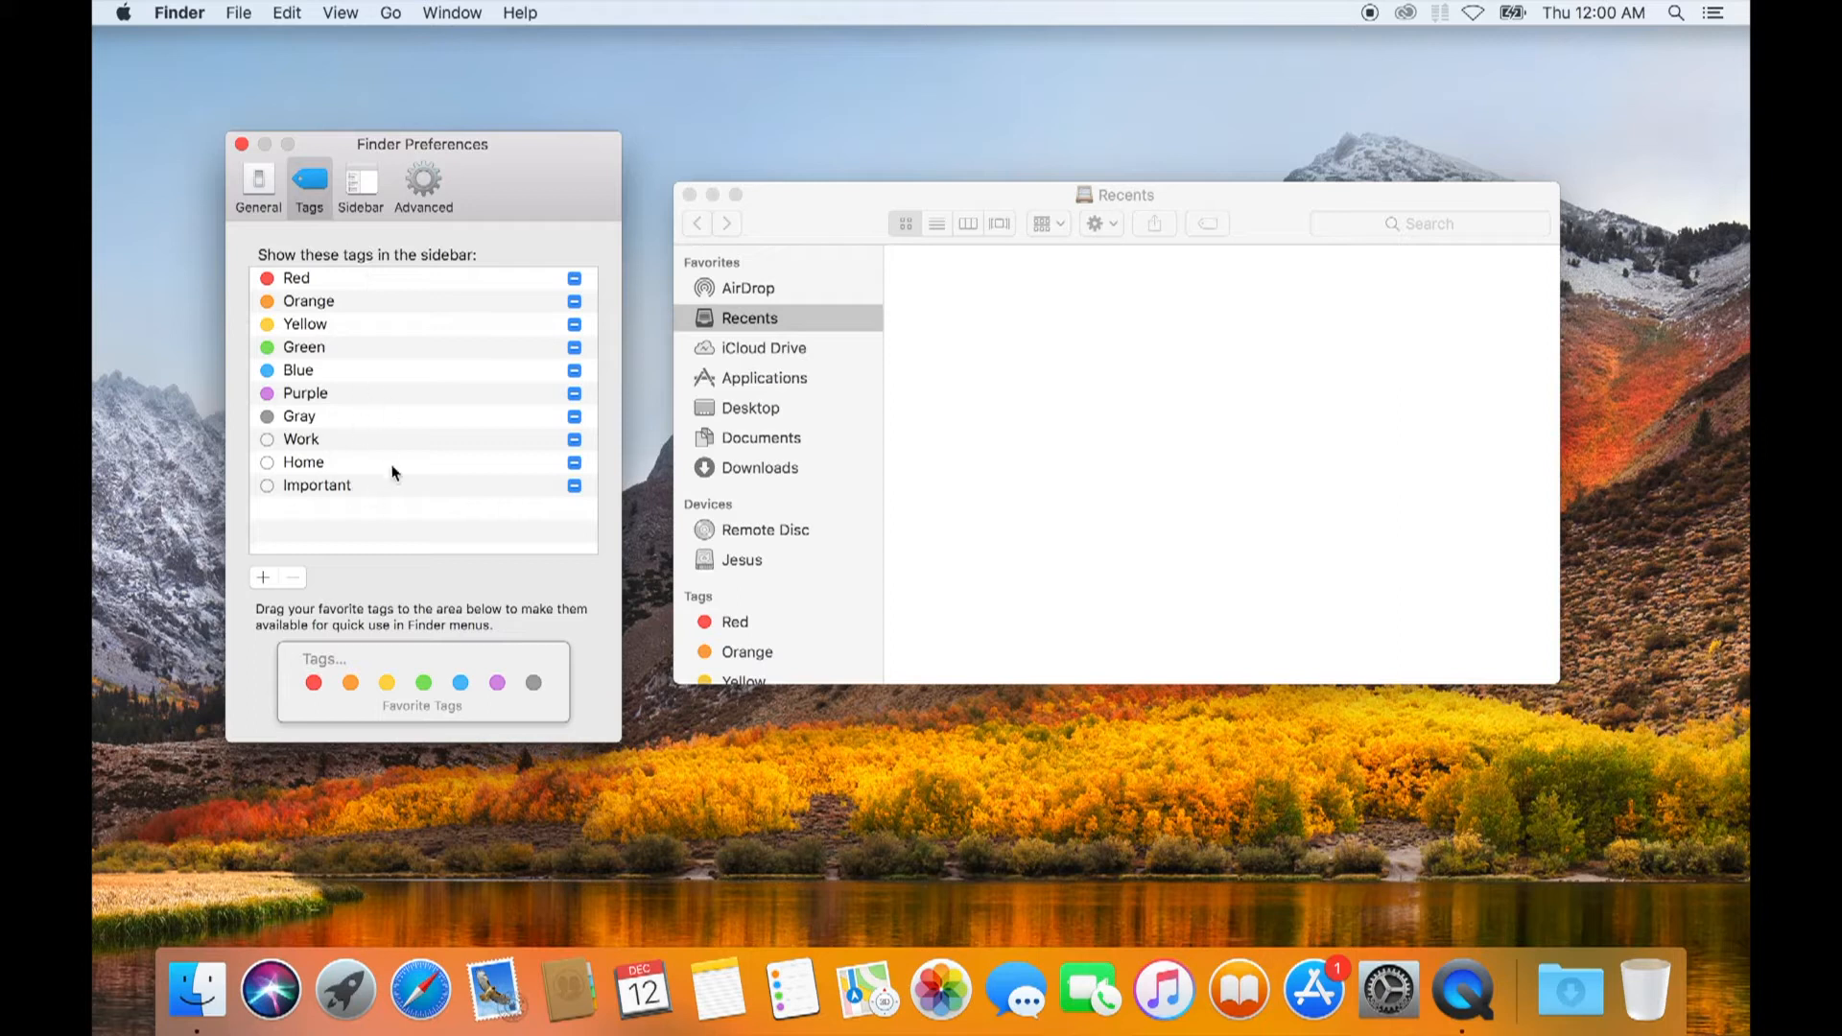
# Add Movies, Music, Pictures and Guest to the favorites shown in the Finder sidebar
pyautogui.click(363, 184)
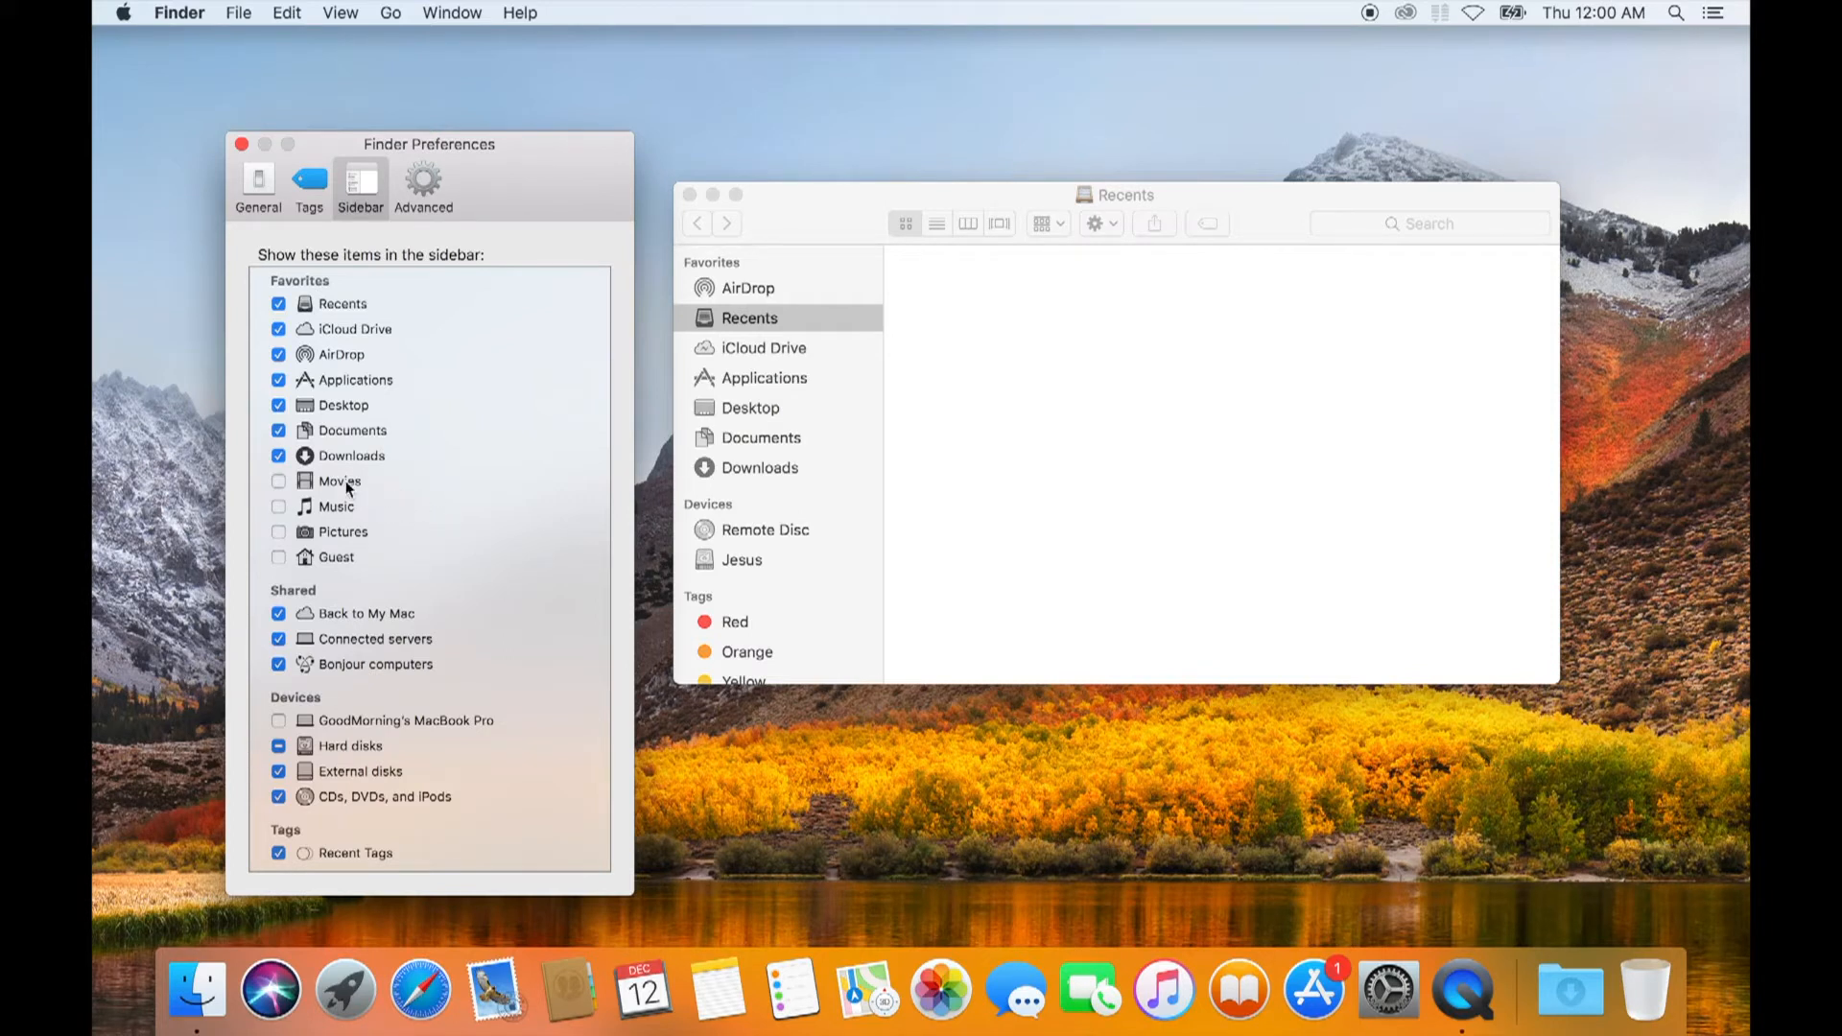
pyautogui.click(278, 482)
pyautogui.click(278, 507)
pyautogui.click(280, 533)
pyautogui.click(278, 557)
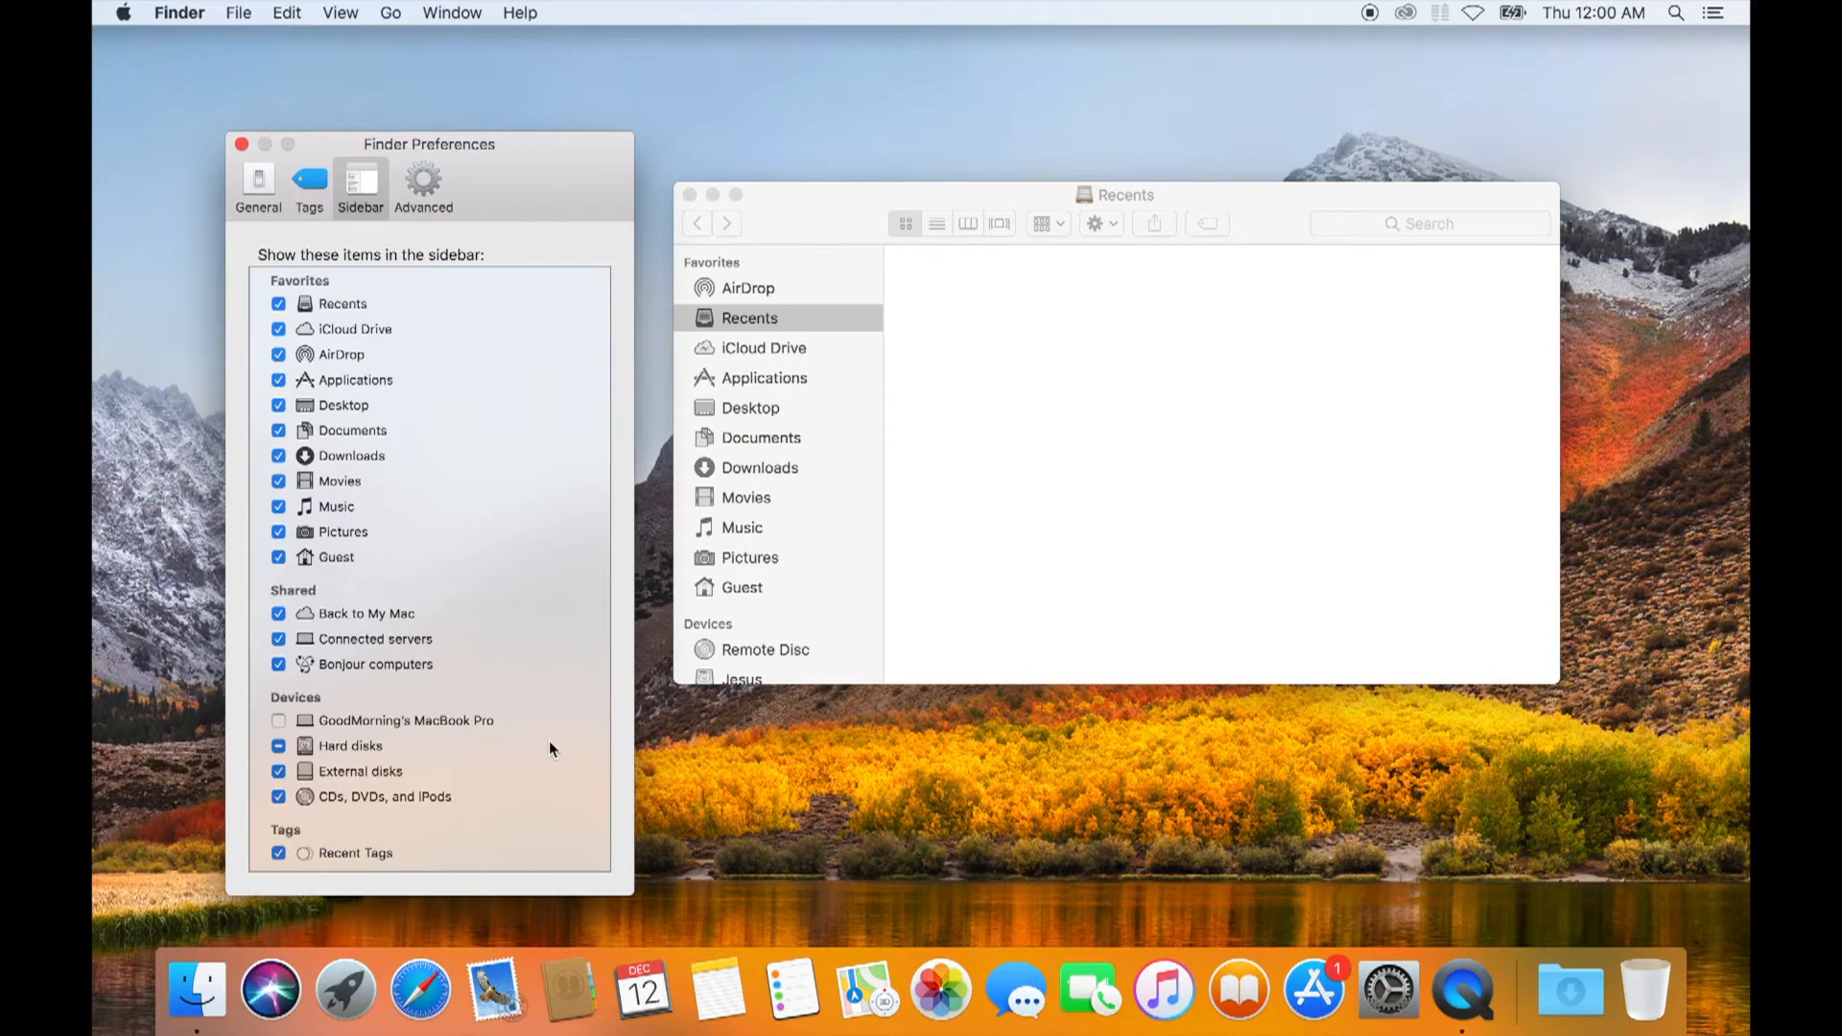
# Enable Hard disks and disable External disks among the sidebar devices, and extend the Recents window downward to show more of its sidebar
pyautogui.click(277, 746)
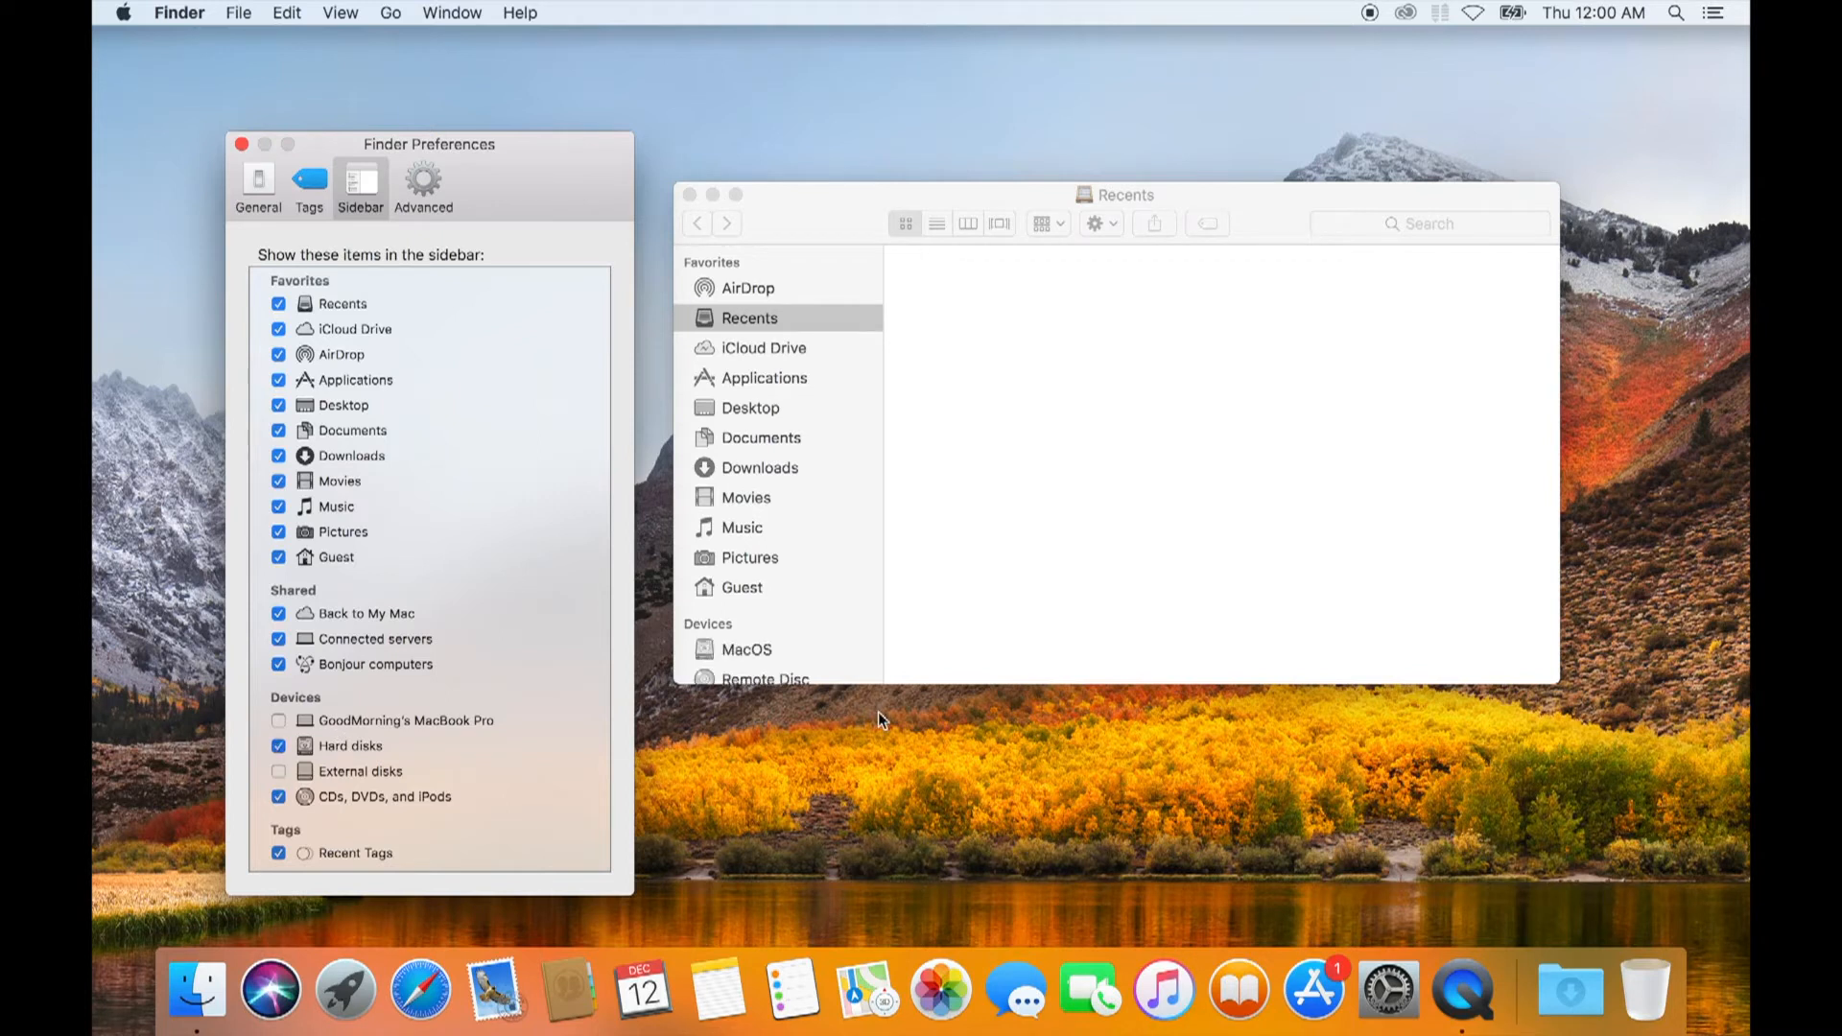
pyautogui.click(857, 679)
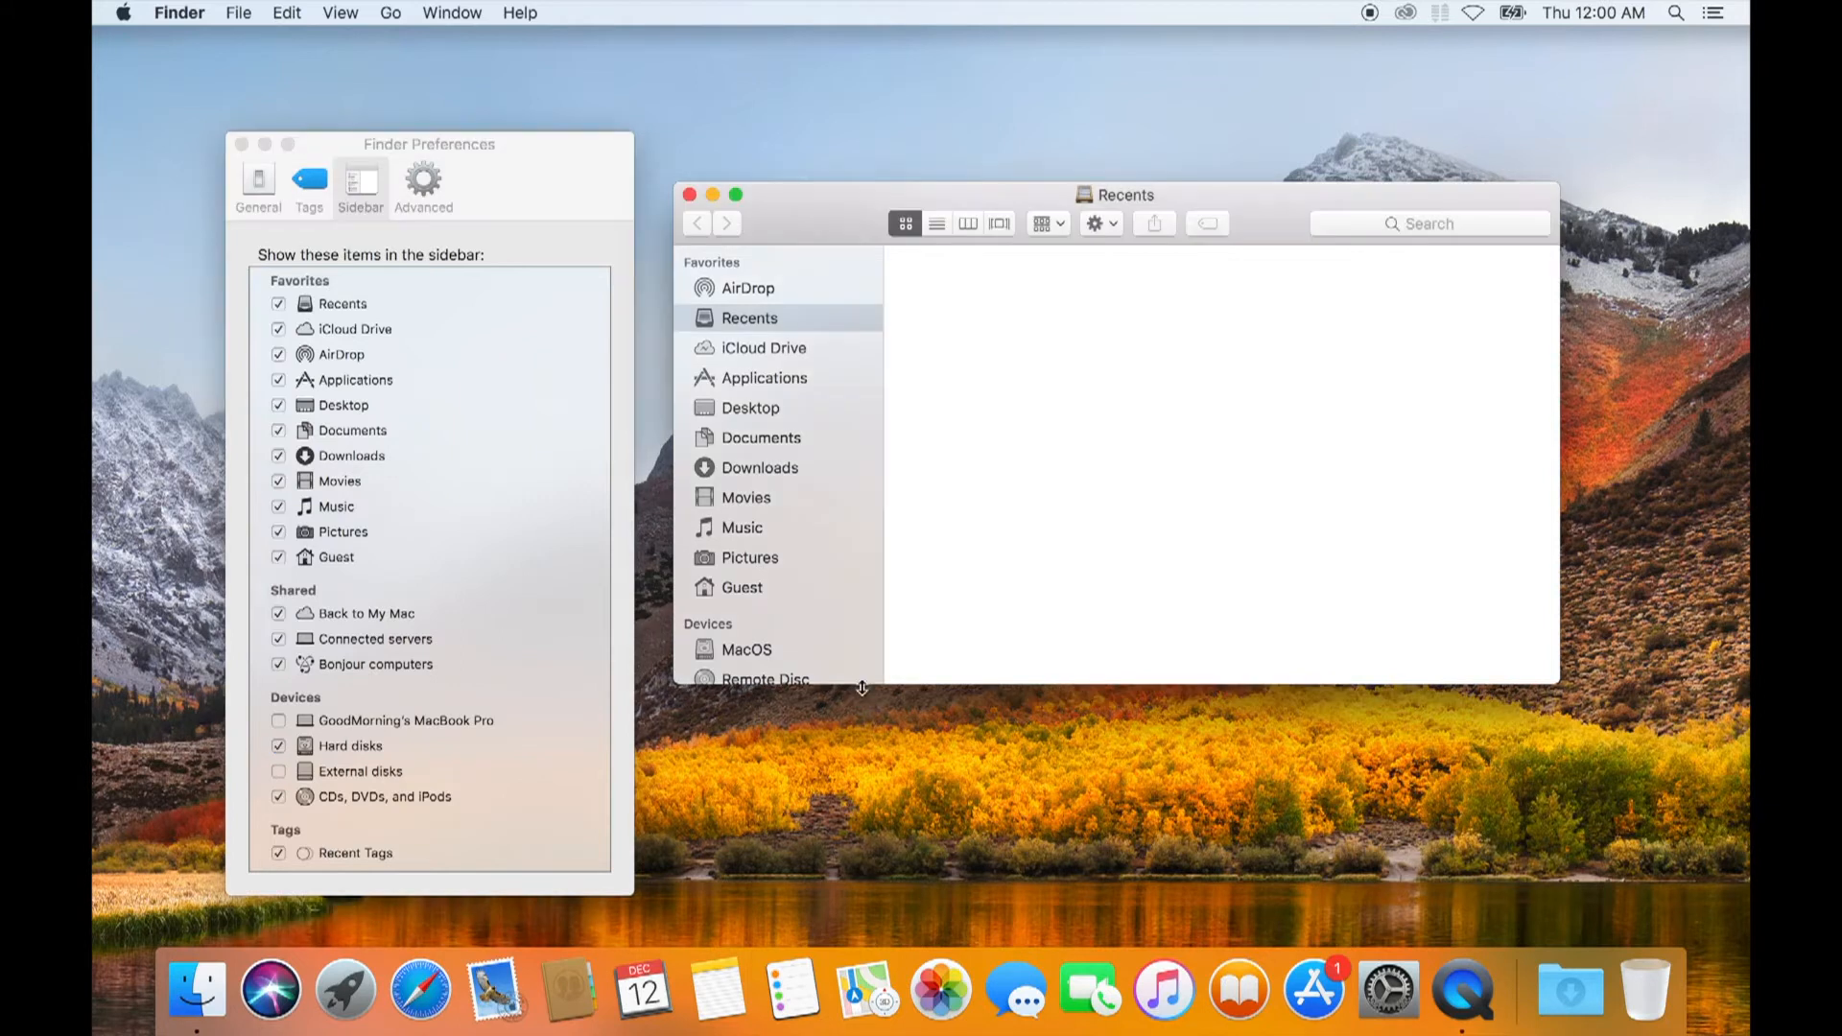
pyautogui.moveTo(860, 684); pyautogui.dragTo(873, 897)
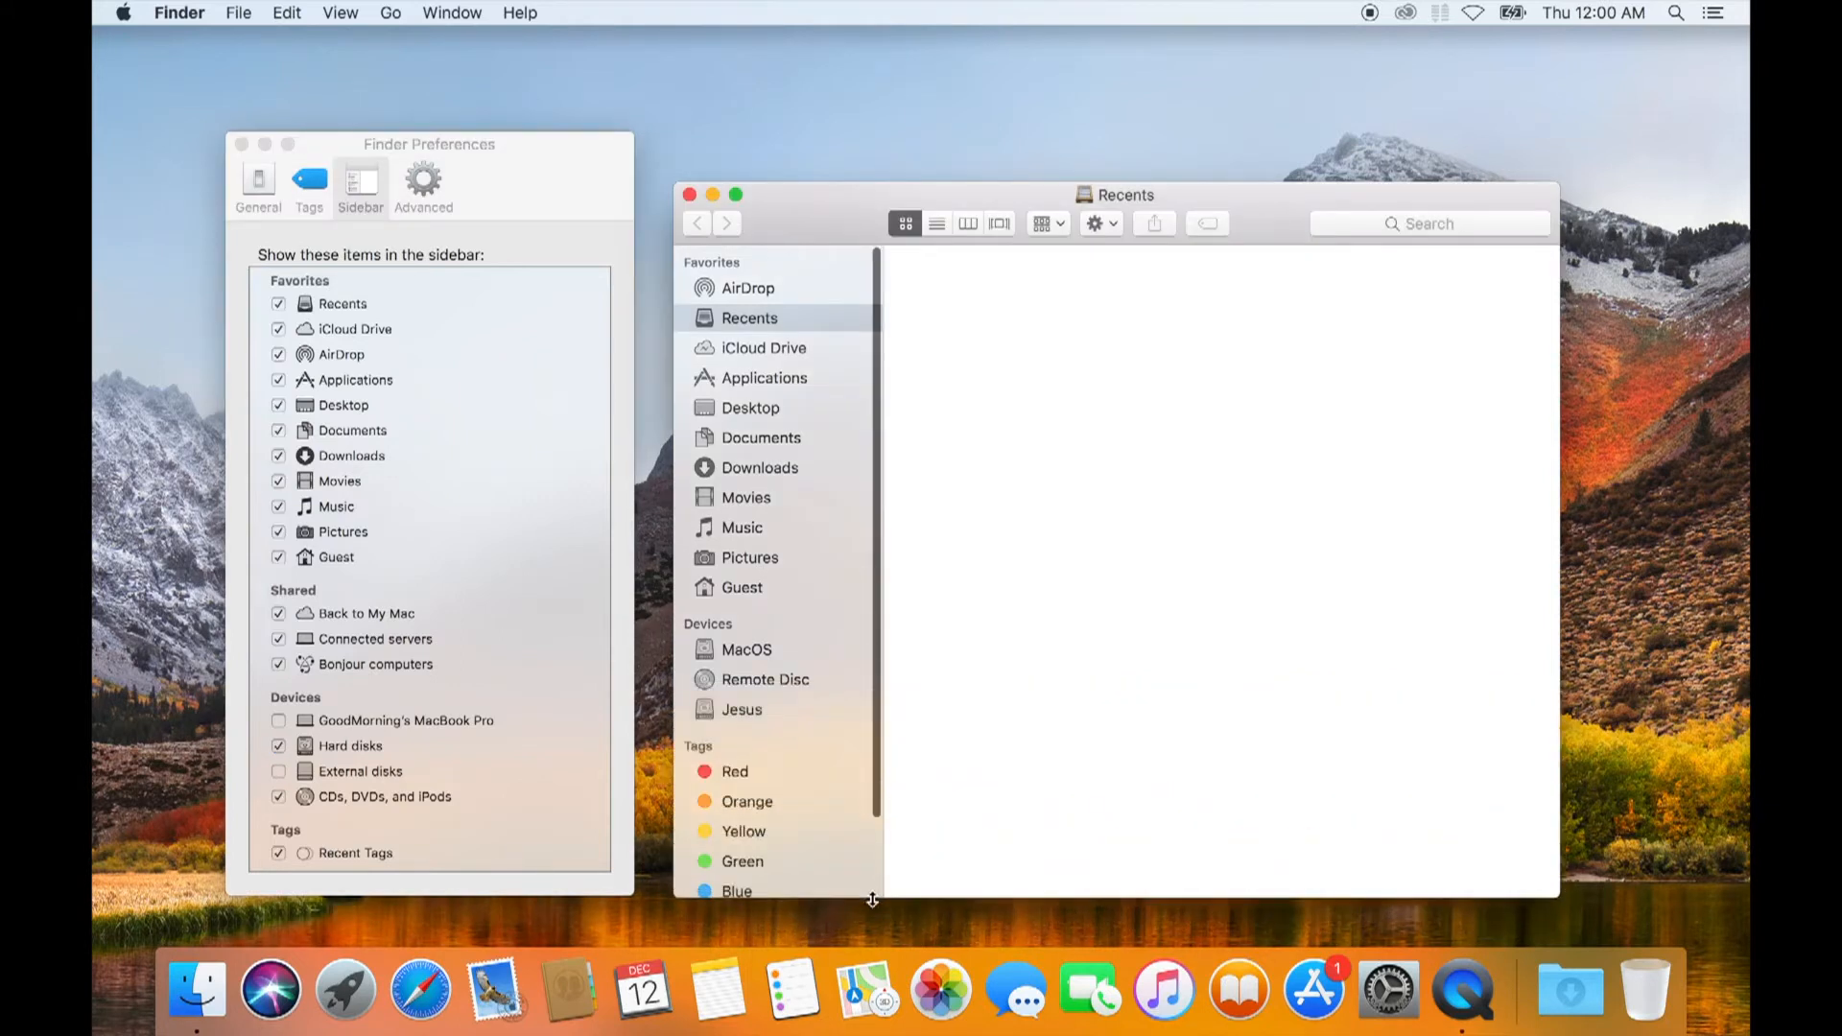
# Toggle External disks on and off and Recent Tags off and on in the sidebar items
pyautogui.click(277, 773)
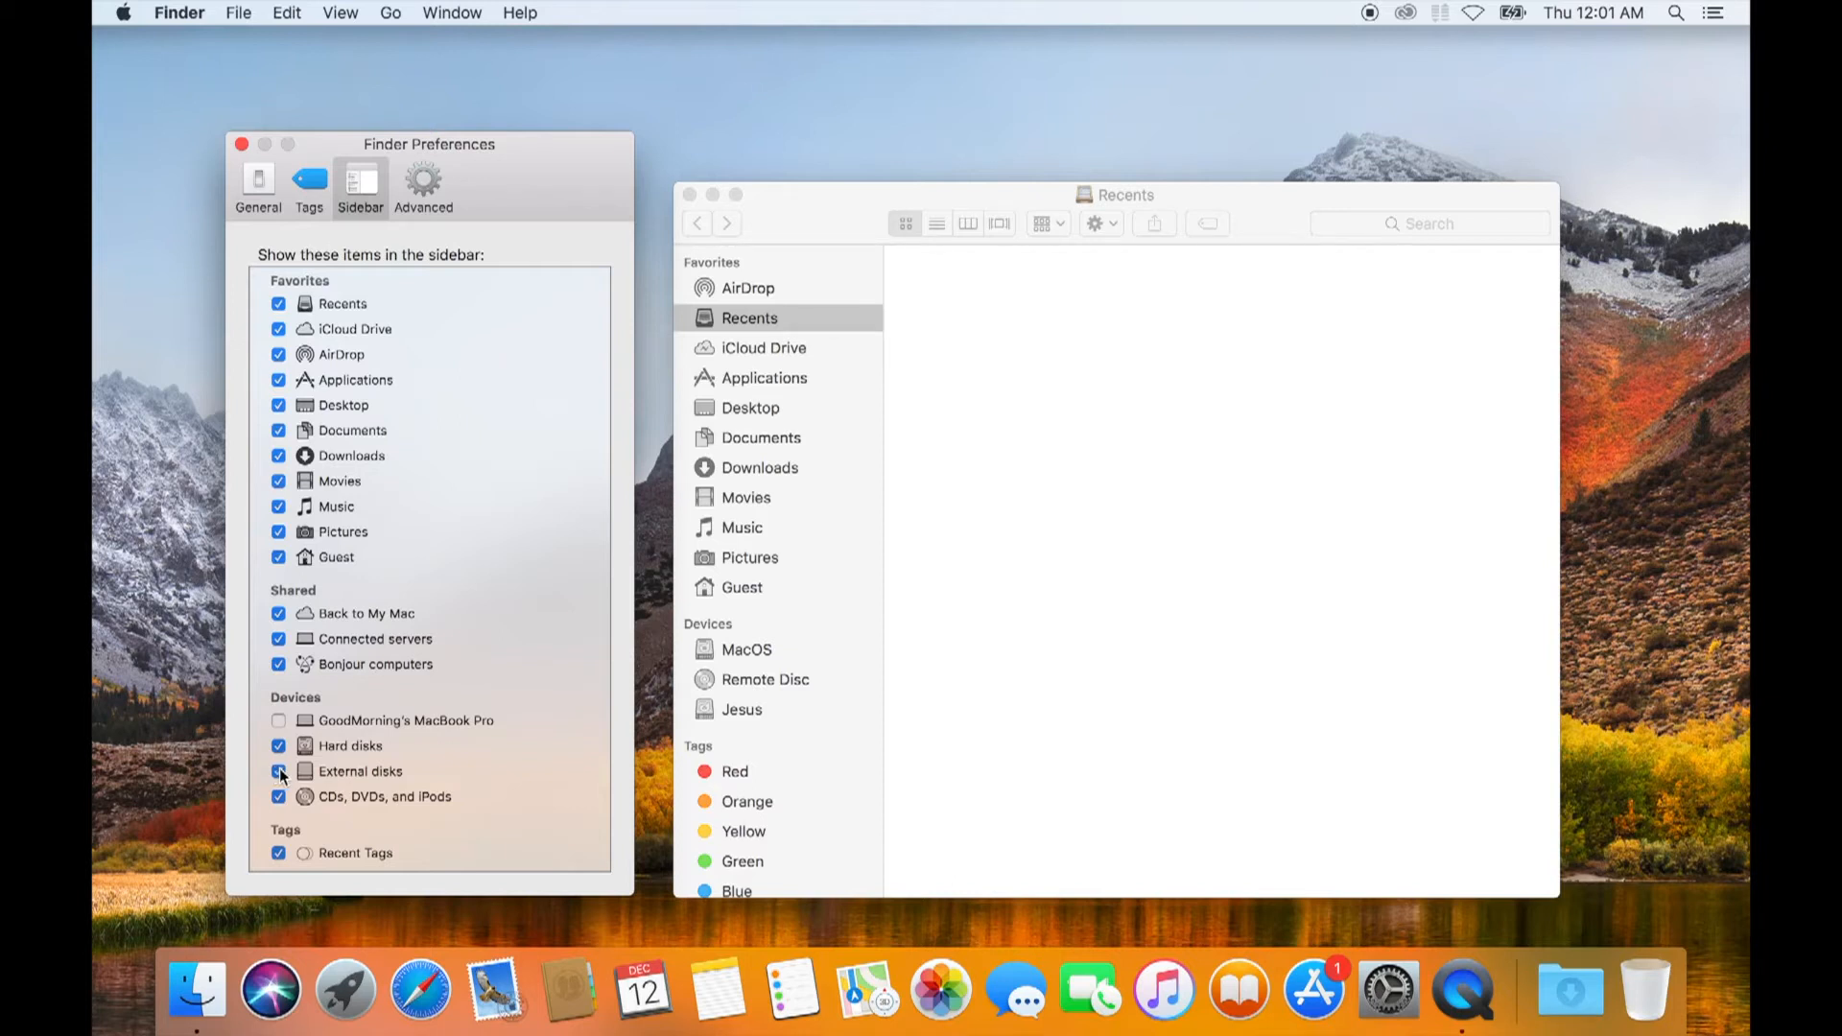
pyautogui.click(278, 774)
pyautogui.click(307, 857)
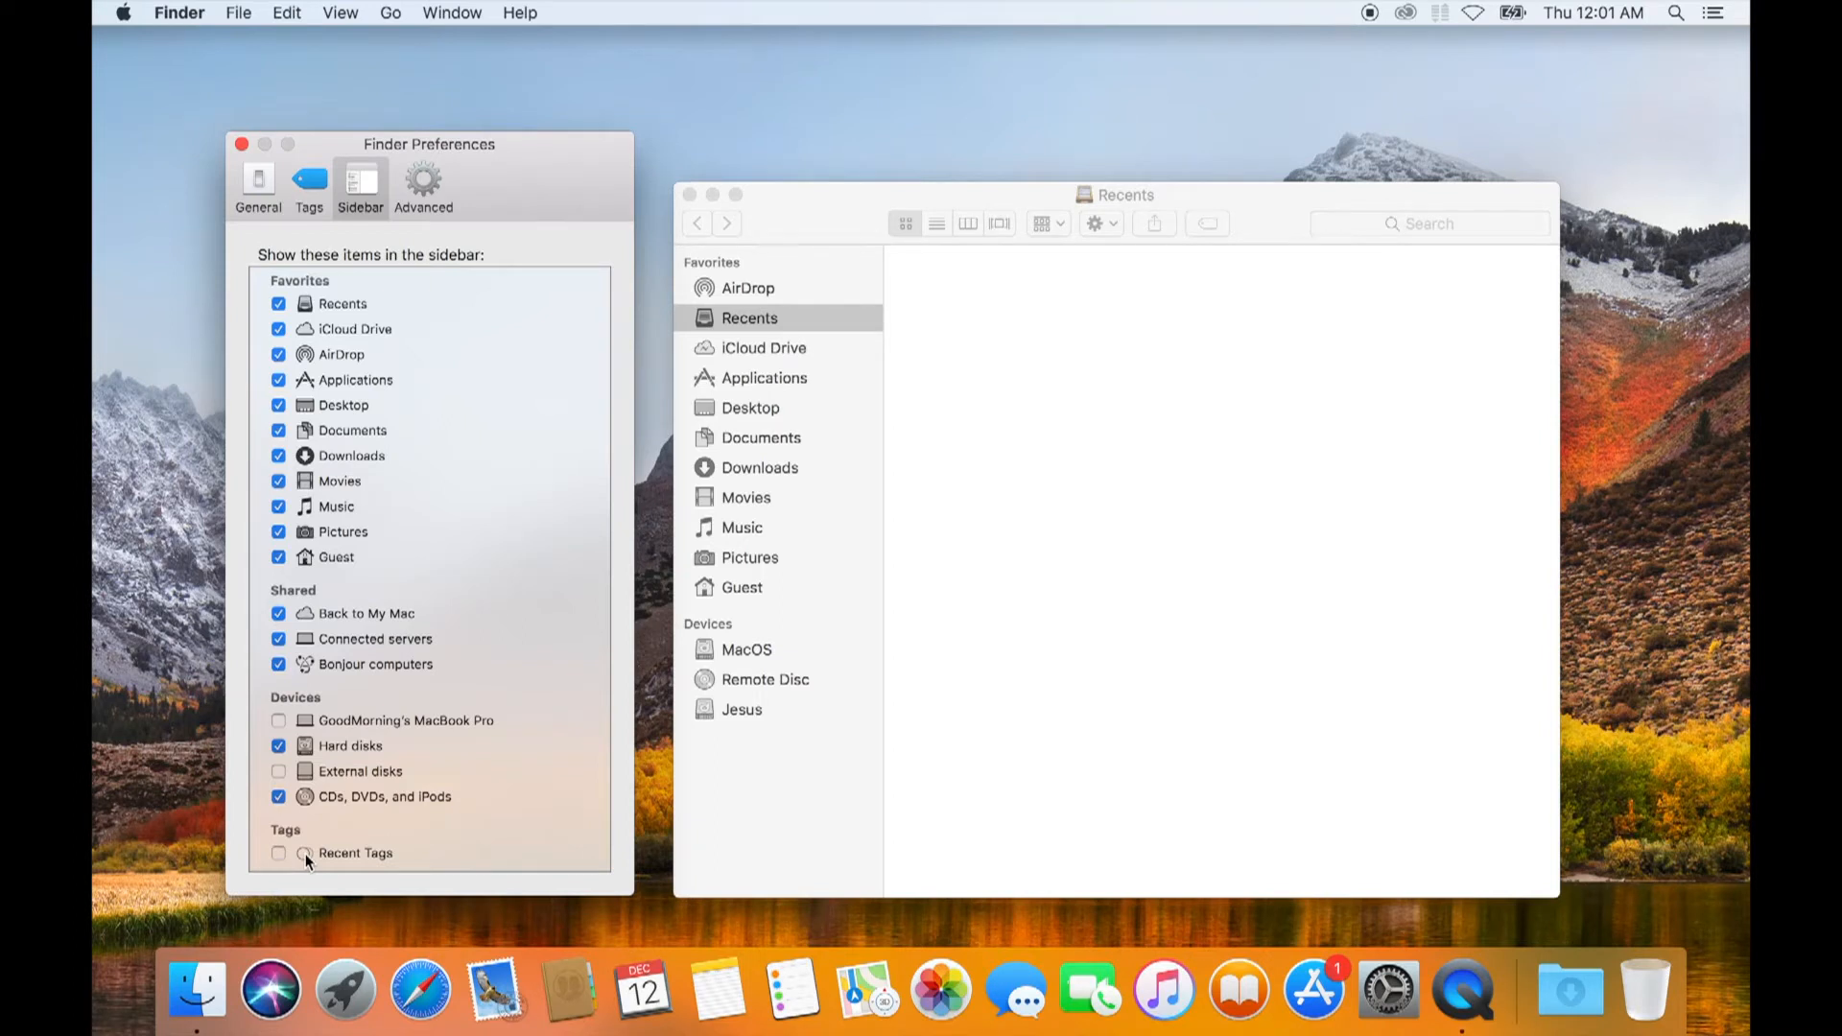
pyautogui.click(278, 855)
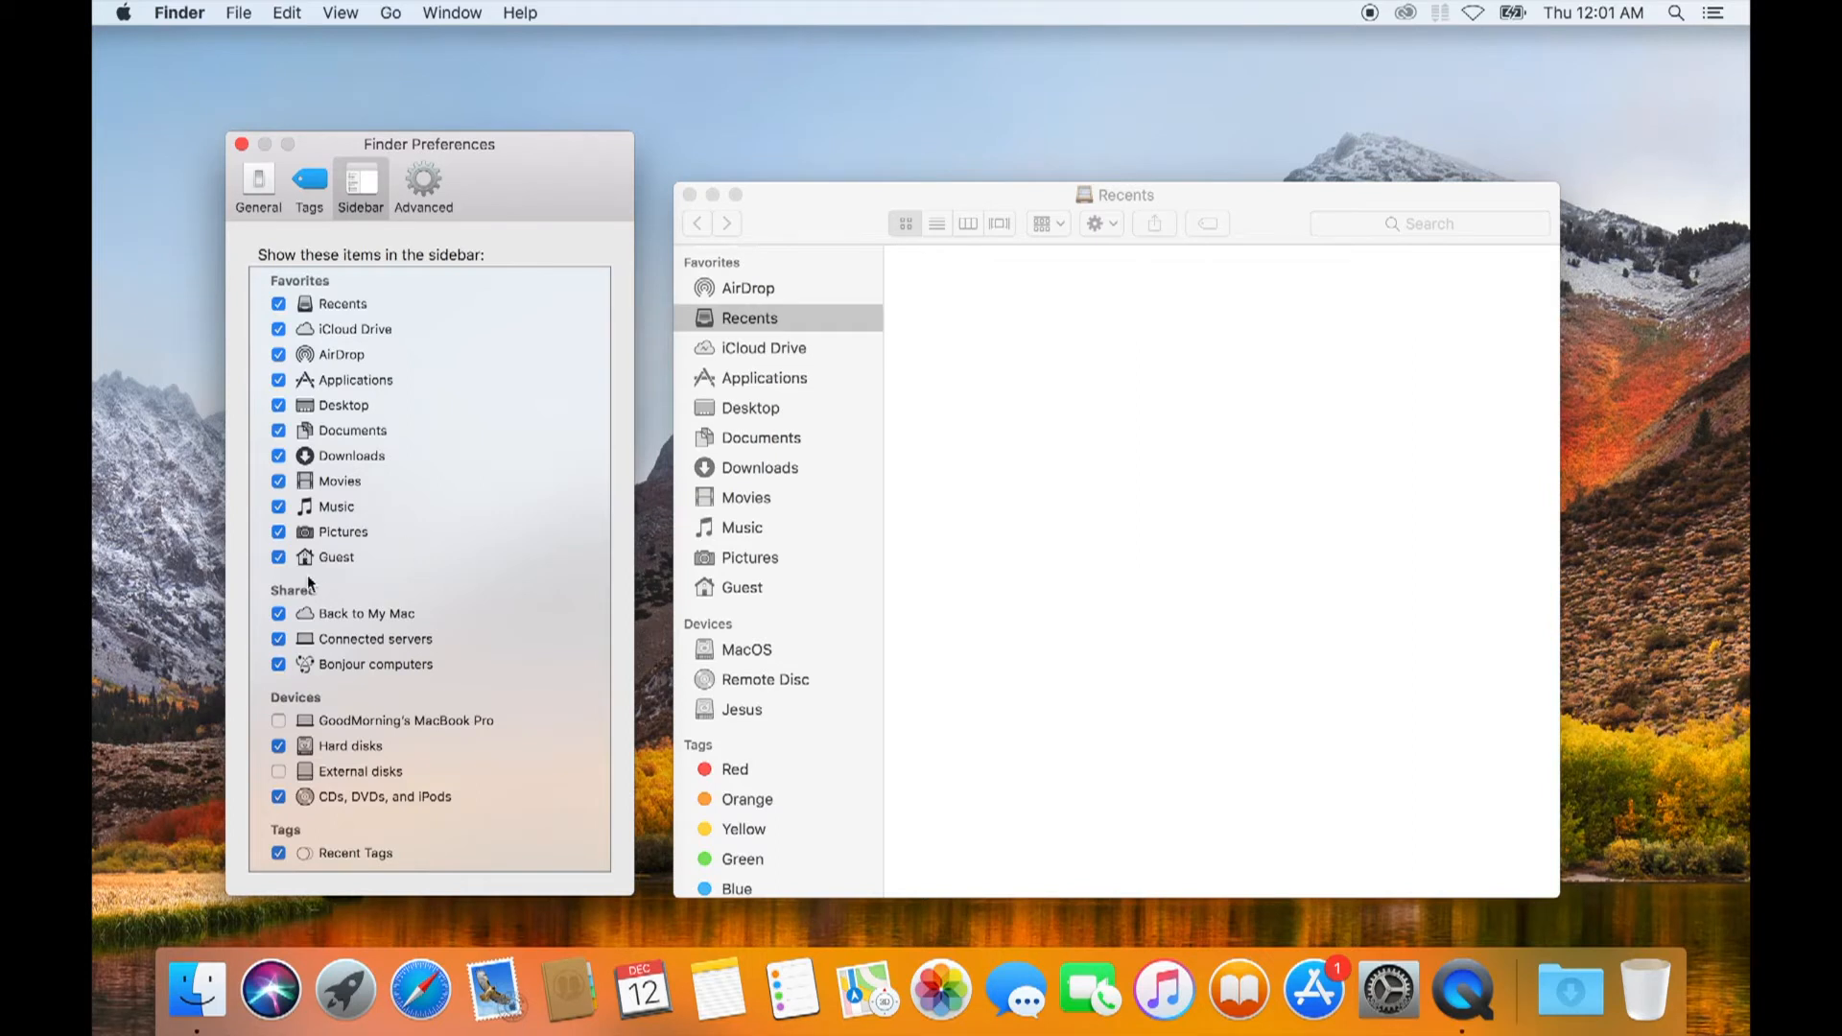
# Remove Movies, Music, Pictures, Guest and all Shared items from the sidebar, keep Downloads, and enable External disks
pyautogui.click(279, 533)
pyautogui.click(278, 507)
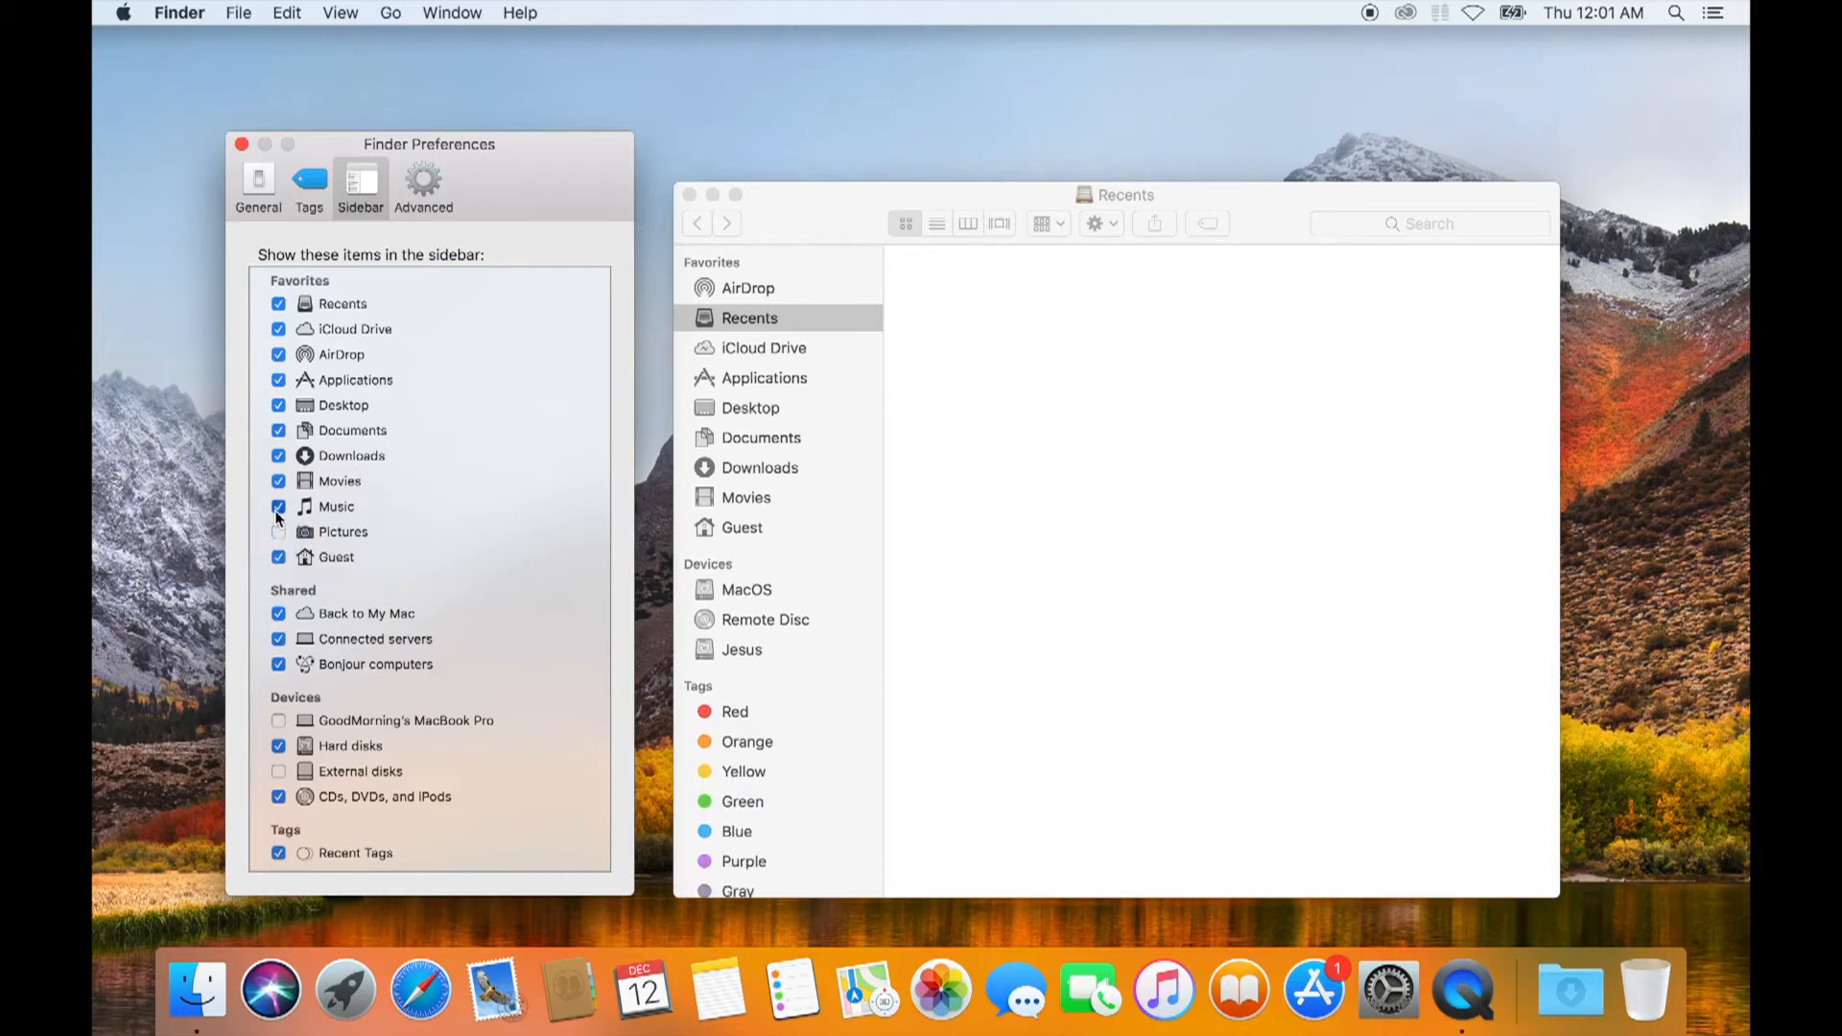
pyautogui.click(279, 456)
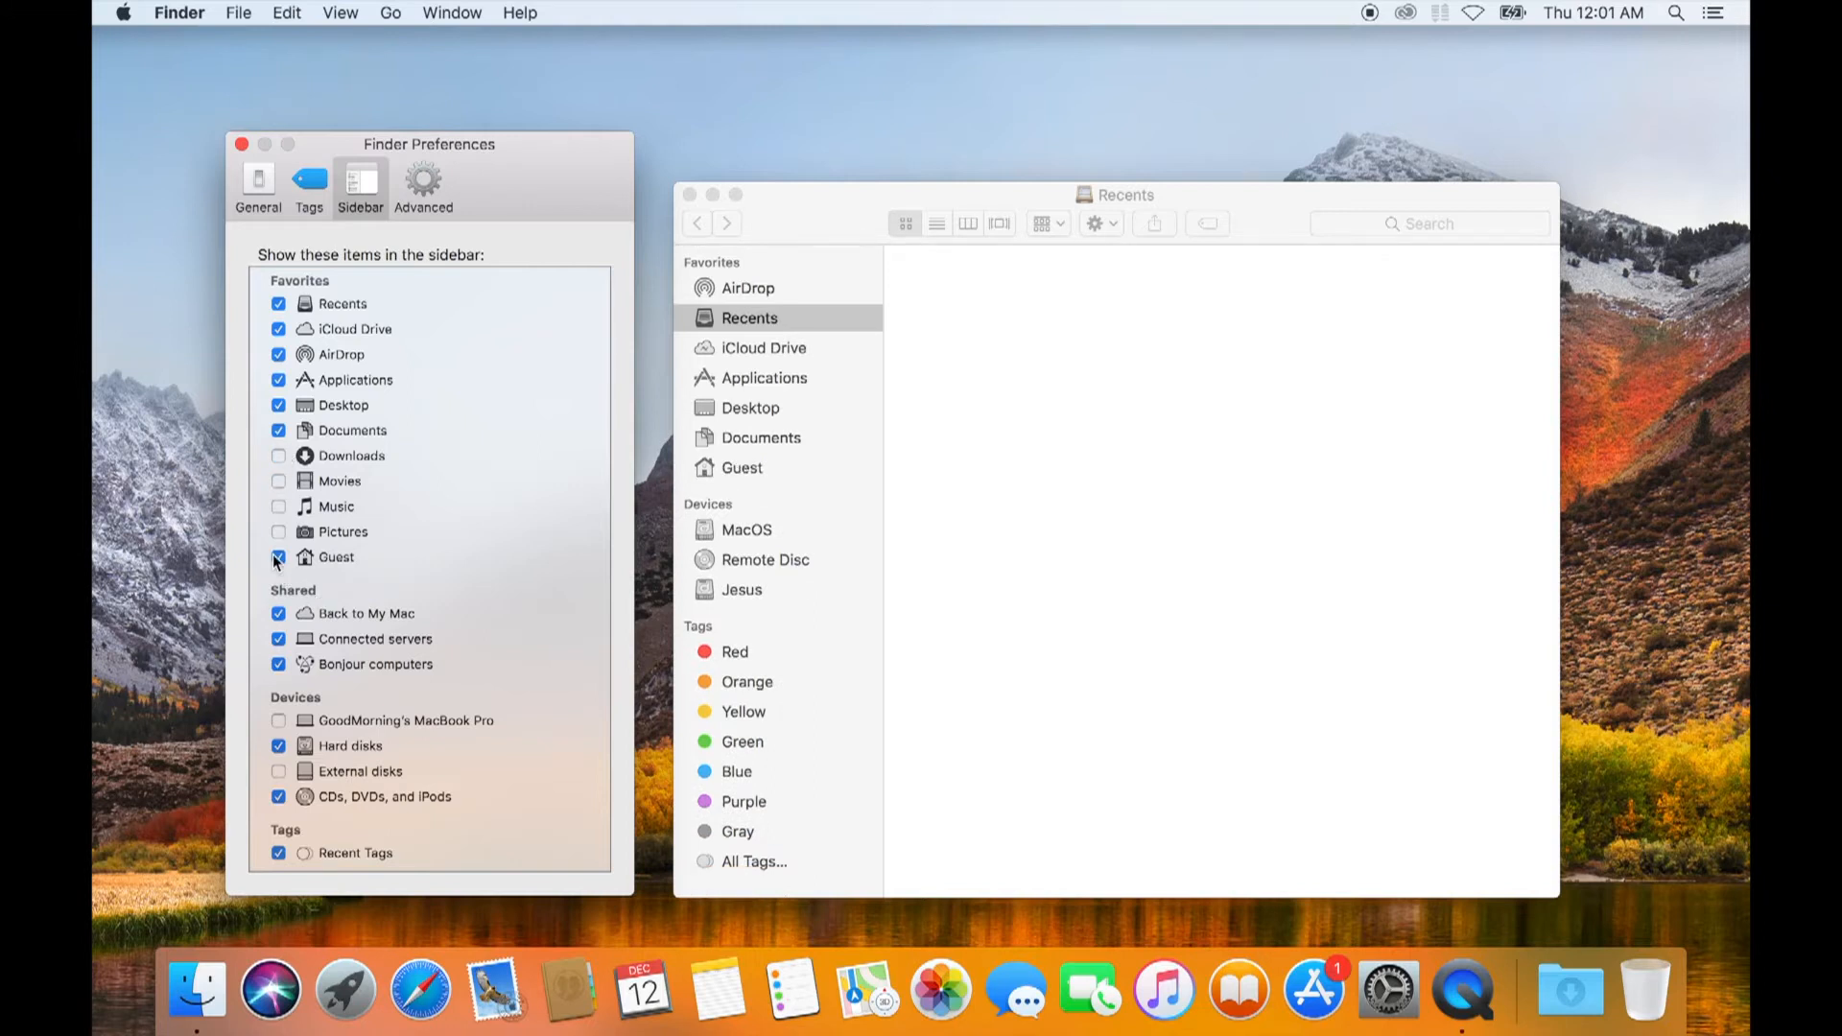
pyautogui.click(276, 557)
pyautogui.click(279, 455)
pyautogui.click(279, 640)
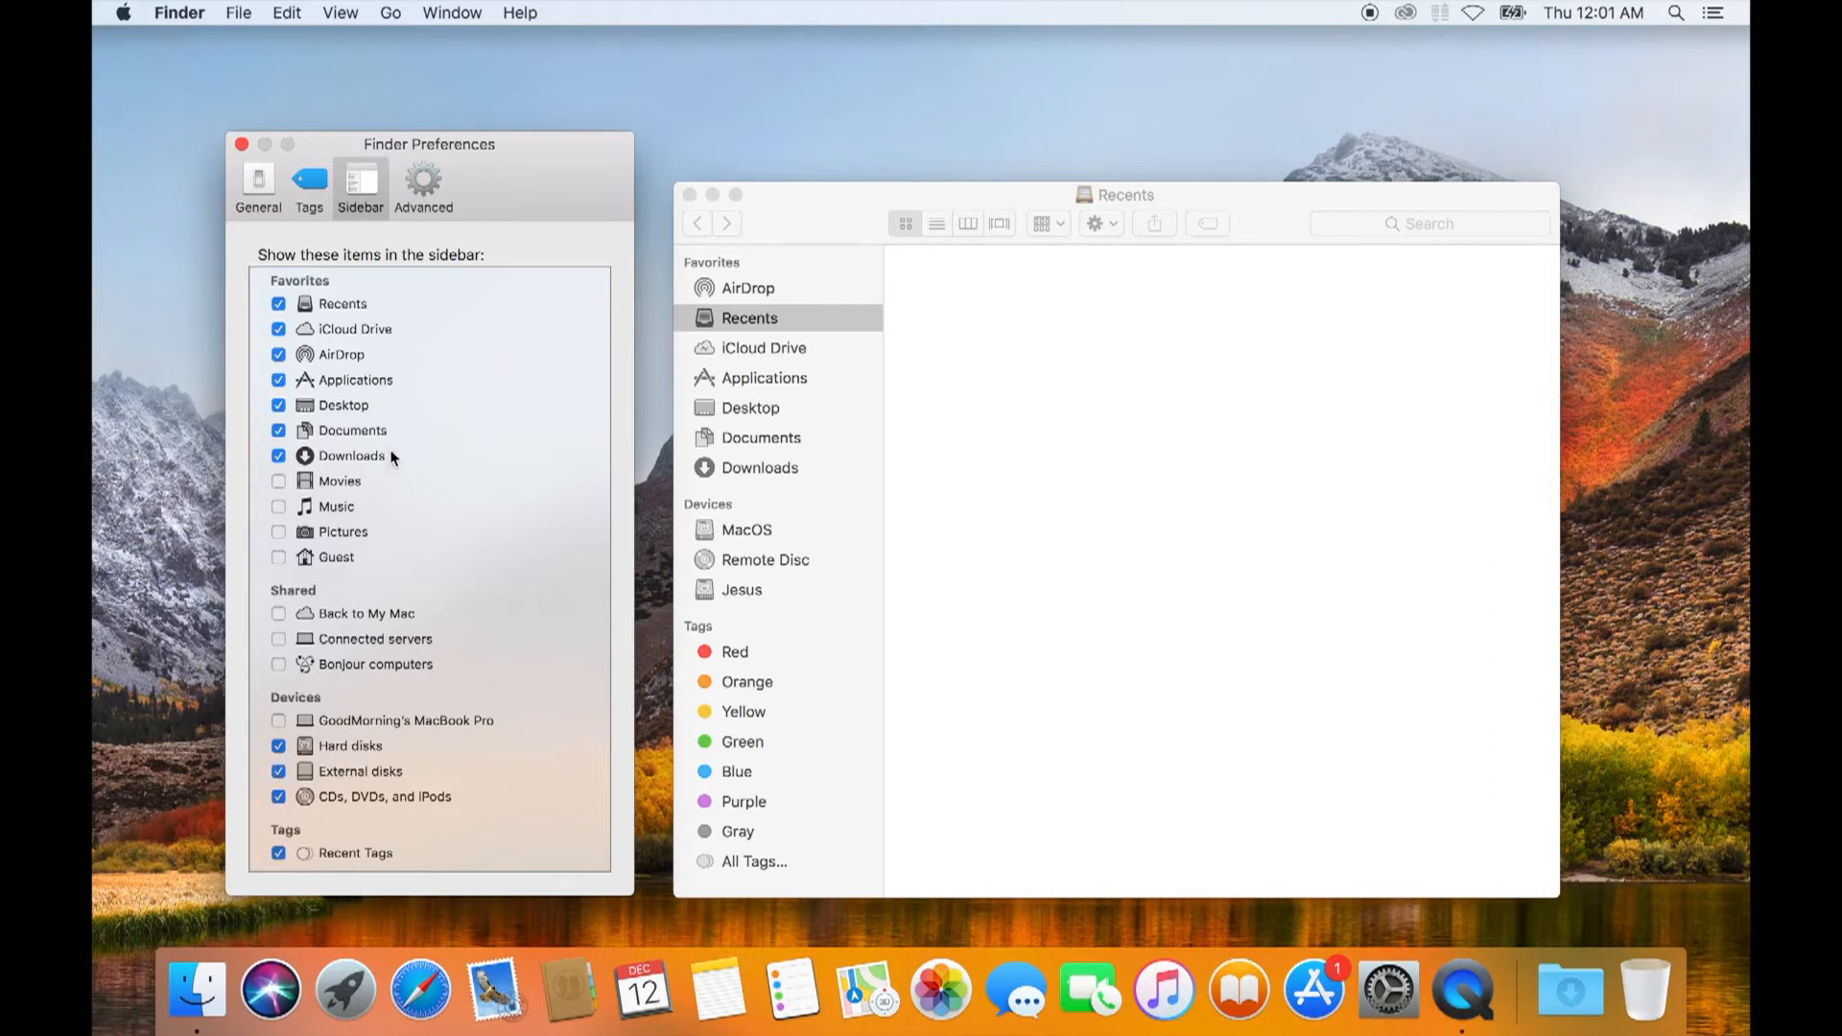
# Display the advanced Finder preferences and align the preferences window with the top of the raised Recents window
pyautogui.moveTo(814, 207); pyautogui.dragTo(811, 140)
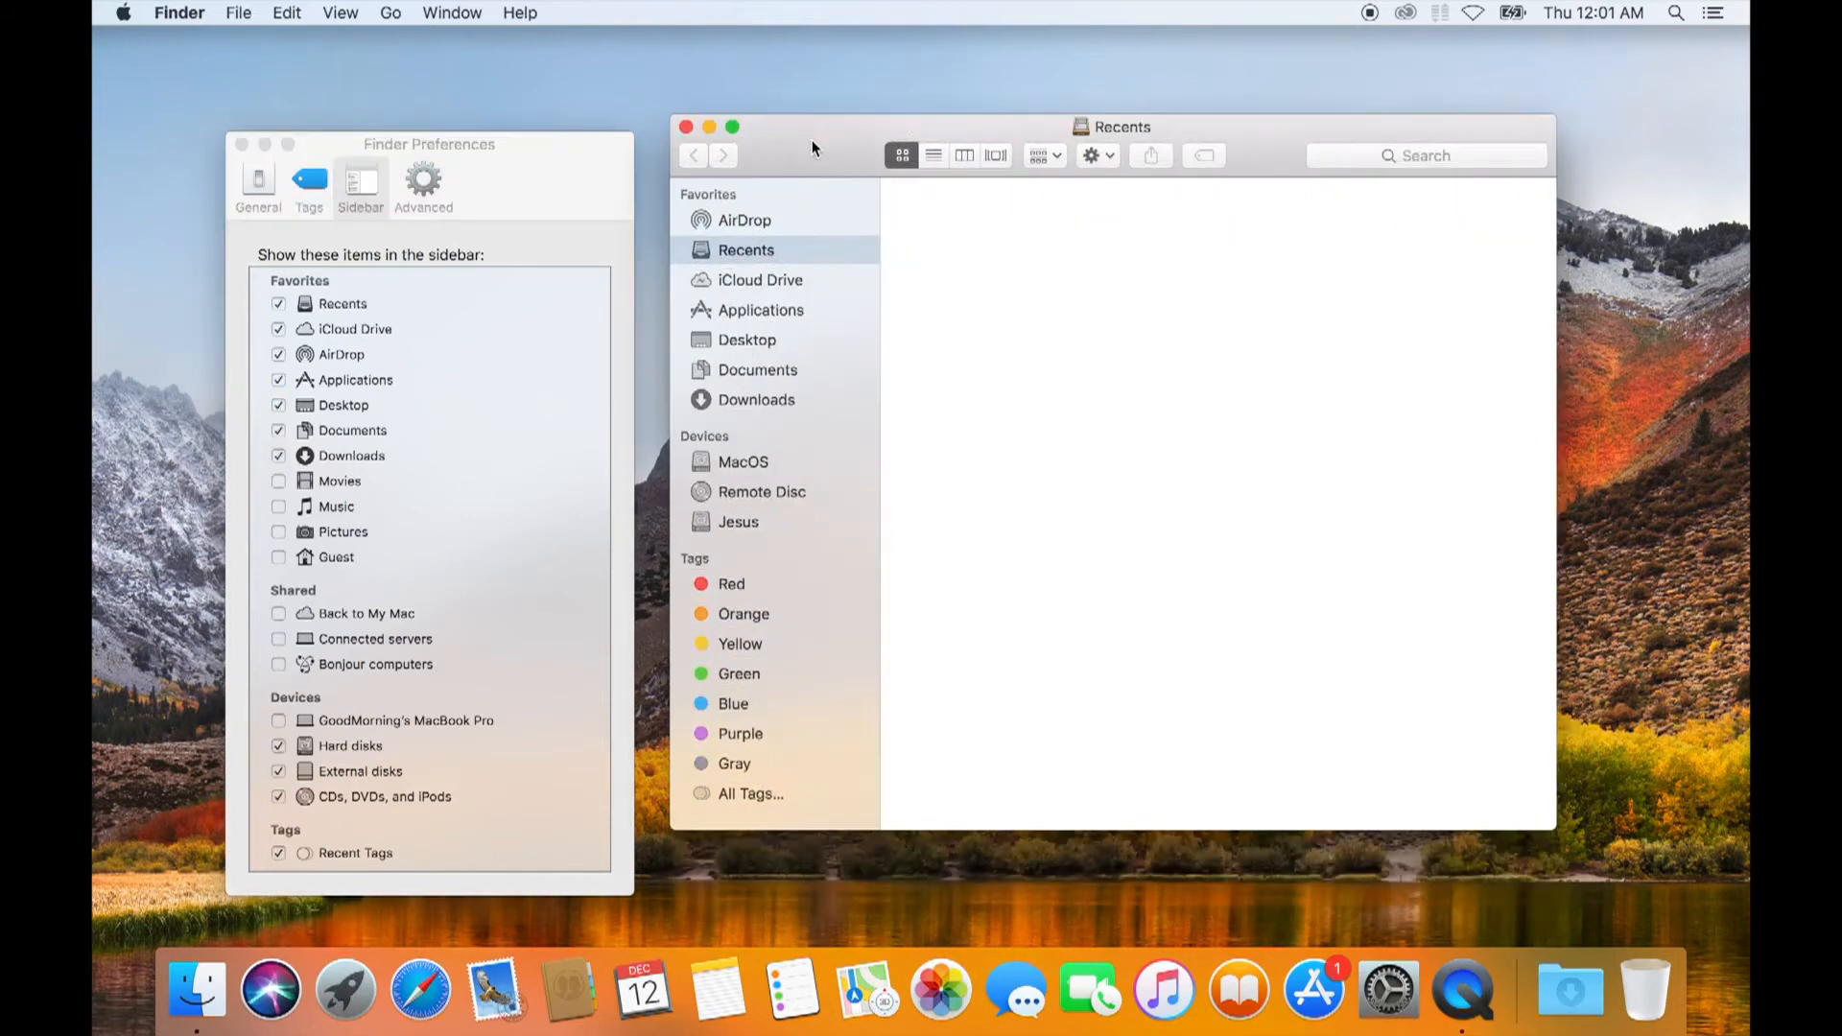
pyautogui.click(468, 187)
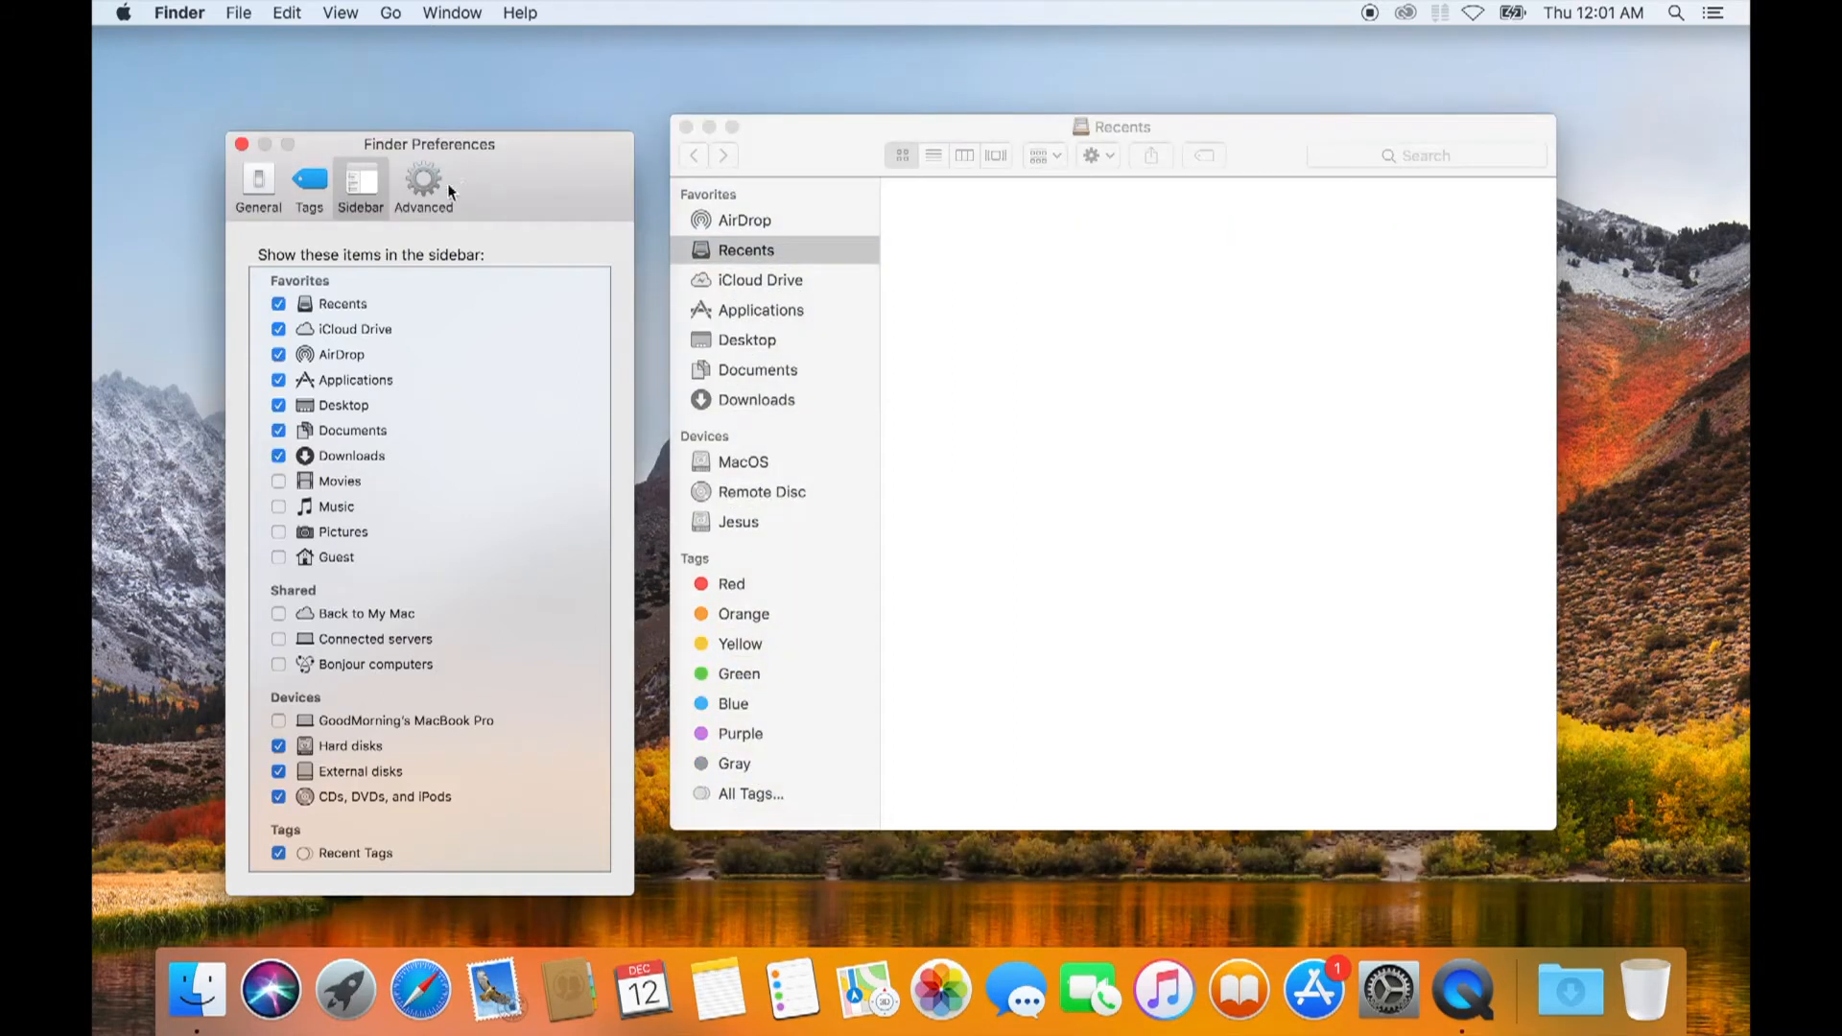
pyautogui.click(434, 189)
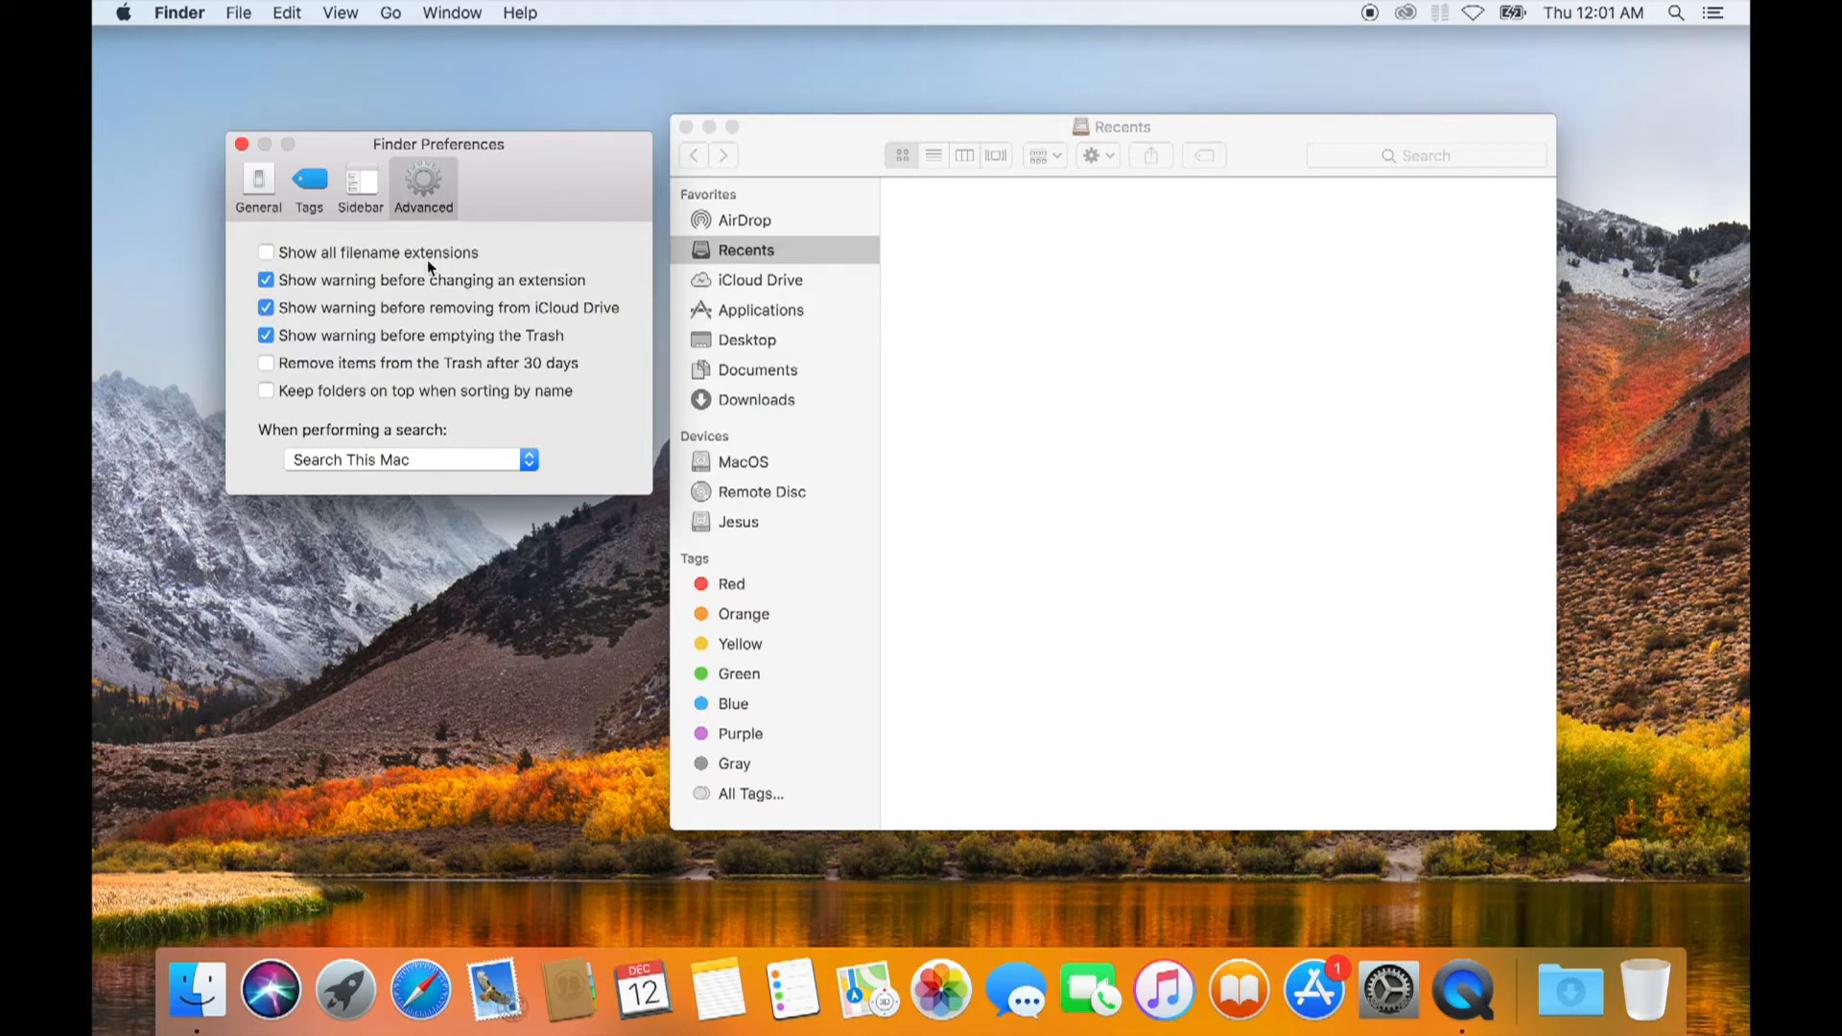
pyautogui.moveTo(579, 165); pyautogui.dragTo(596, 140)
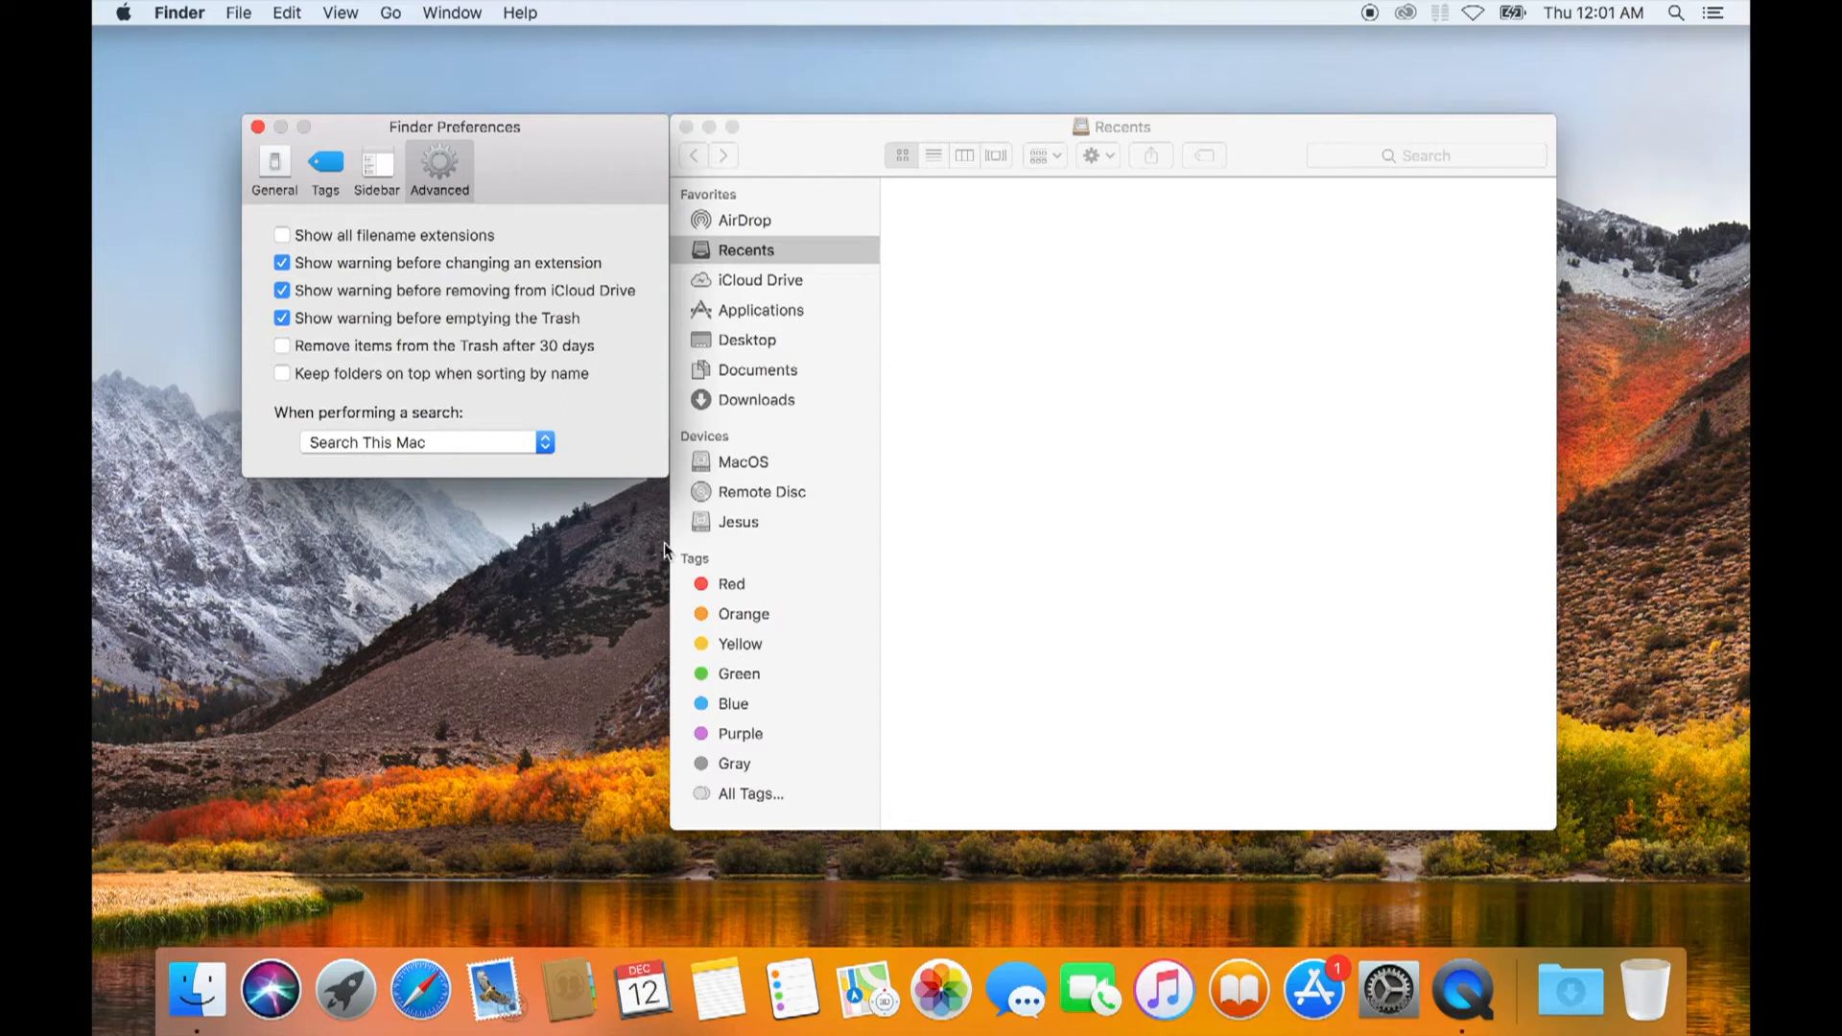
# Shift the Recents window and the preferences window rightward so that a gap separates them
pyautogui.moveTo(837, 130); pyautogui.dragTo(917, 126)
pyautogui.moveTo(590, 130); pyautogui.dragTo(642, 129)
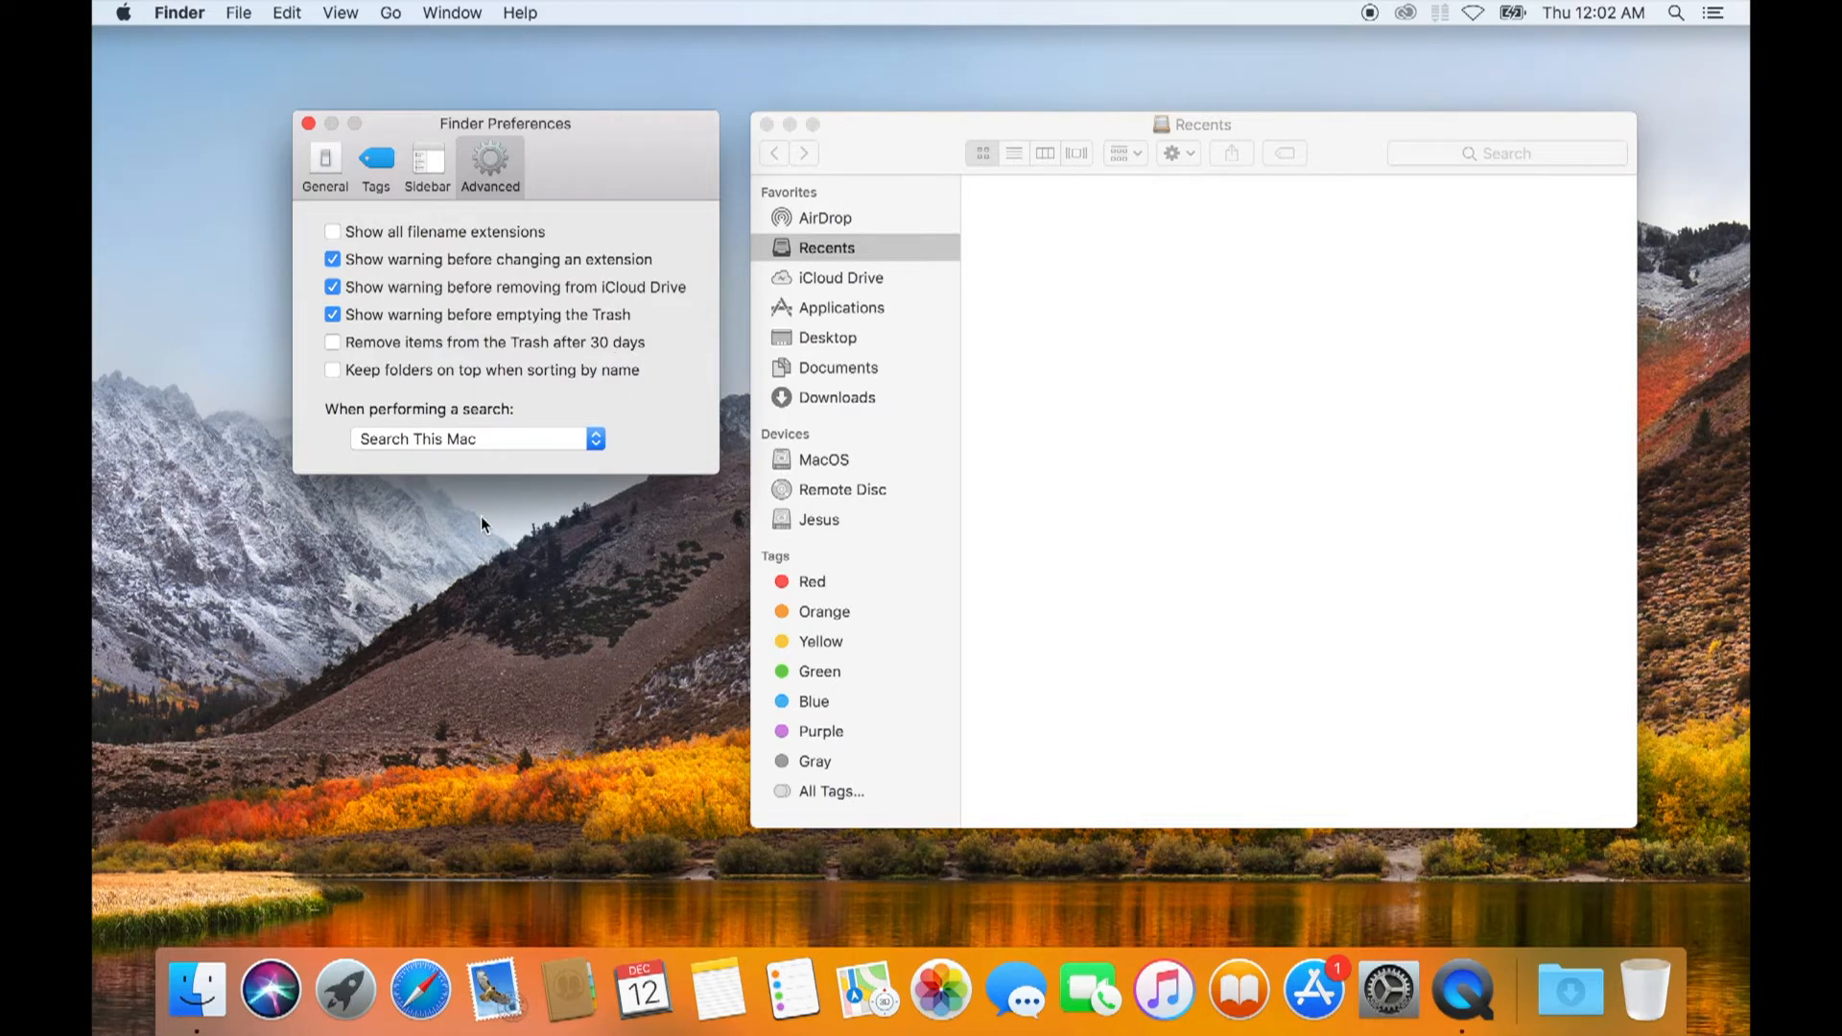
pyautogui.click(333, 232)
# Set the default search scope in the advanced preferences to Search the Current Folder
pyautogui.click(467, 444)
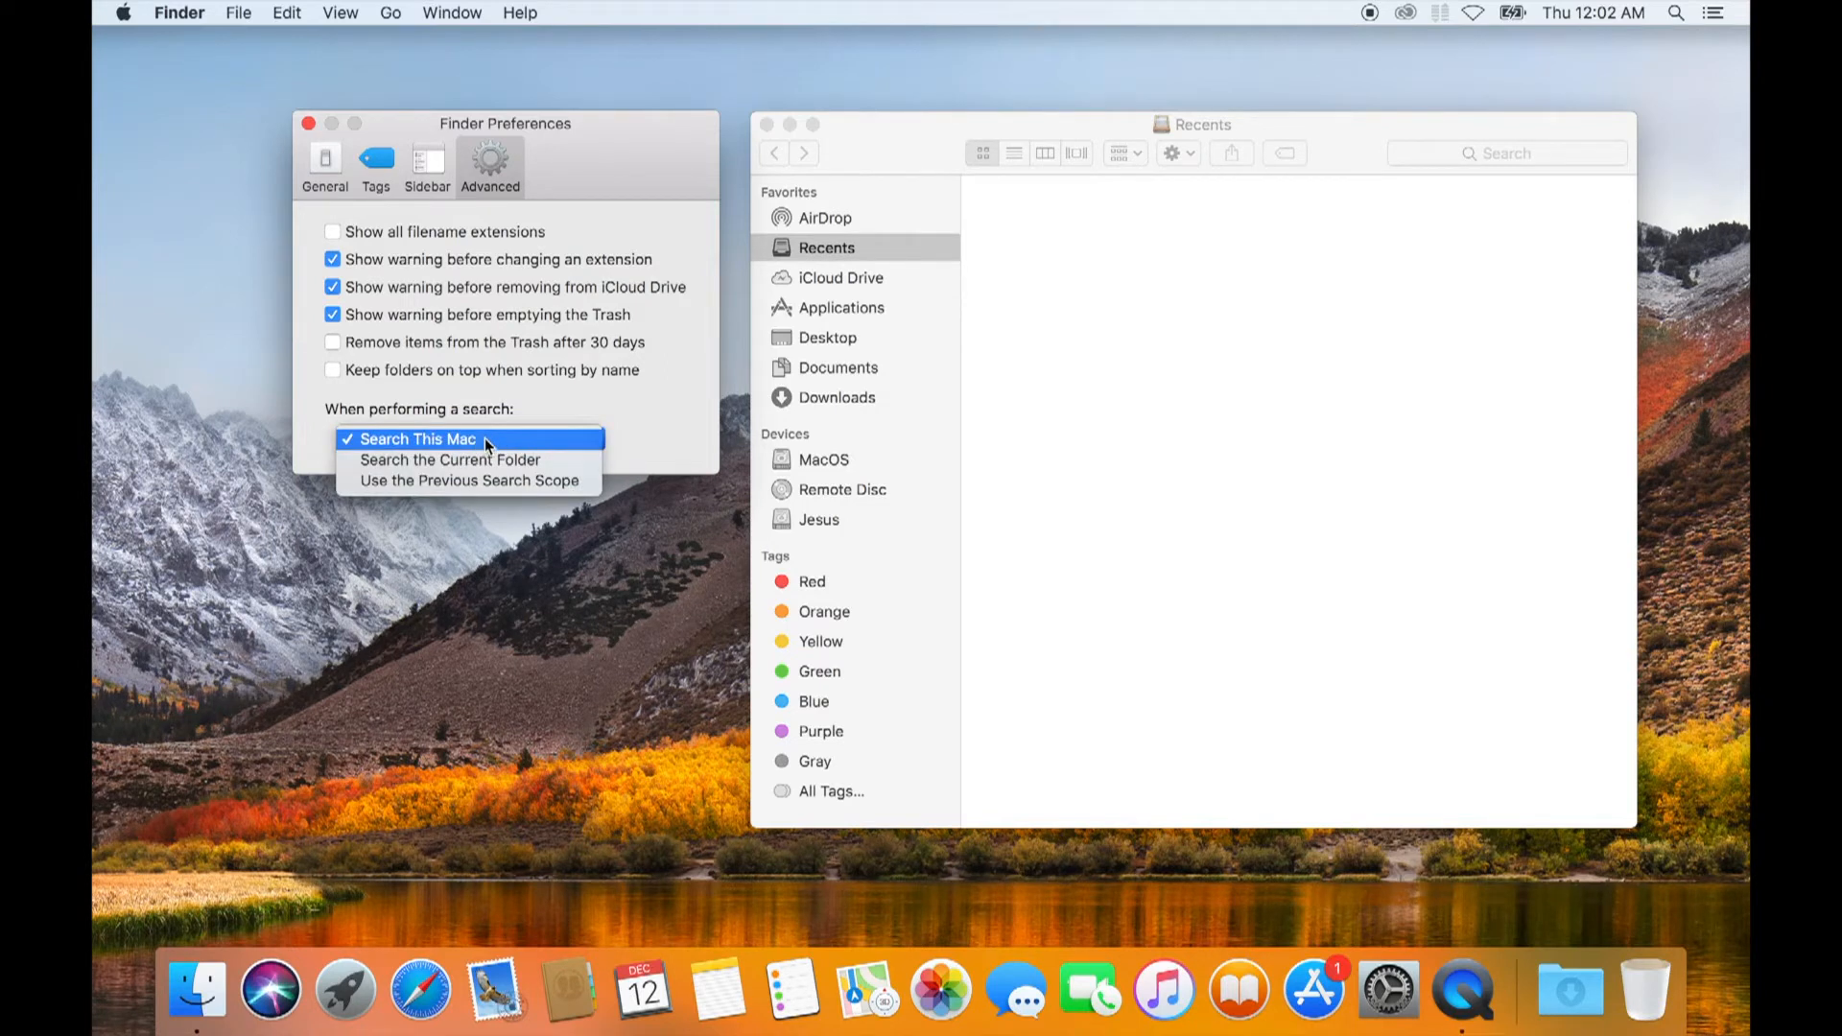
pyautogui.click(487, 444)
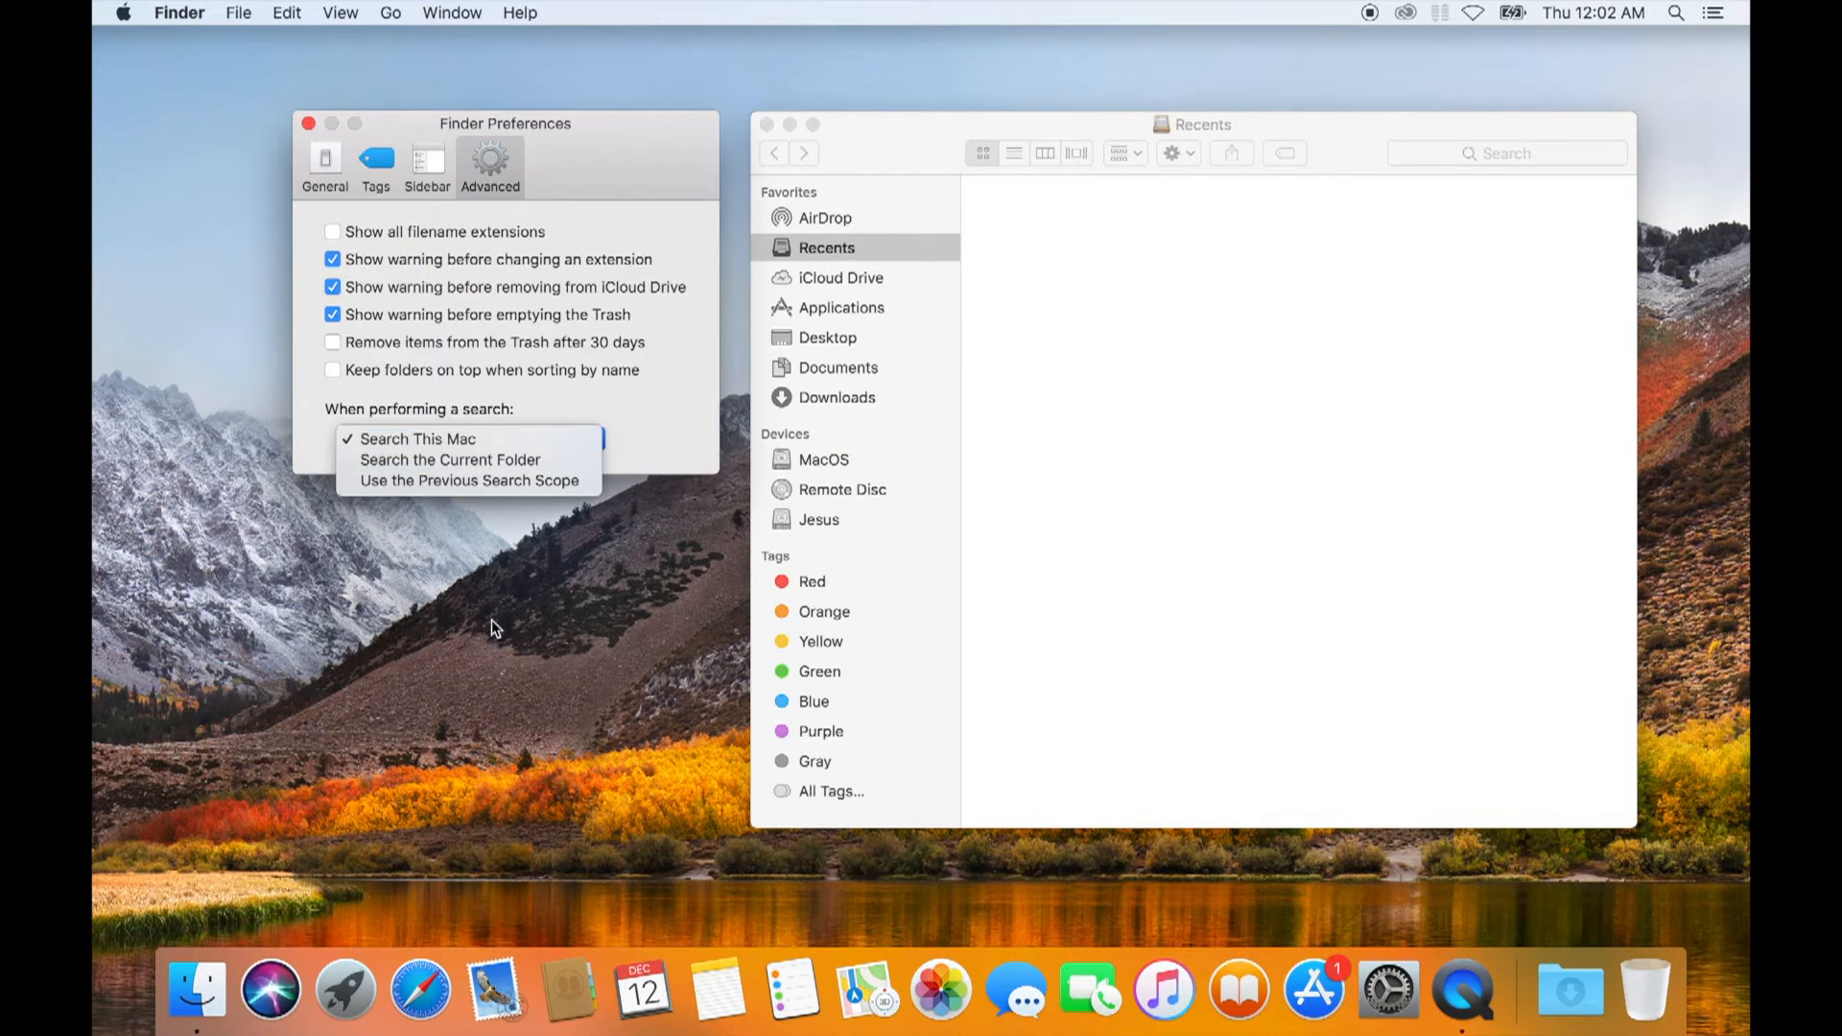
pyautogui.press('super+space')
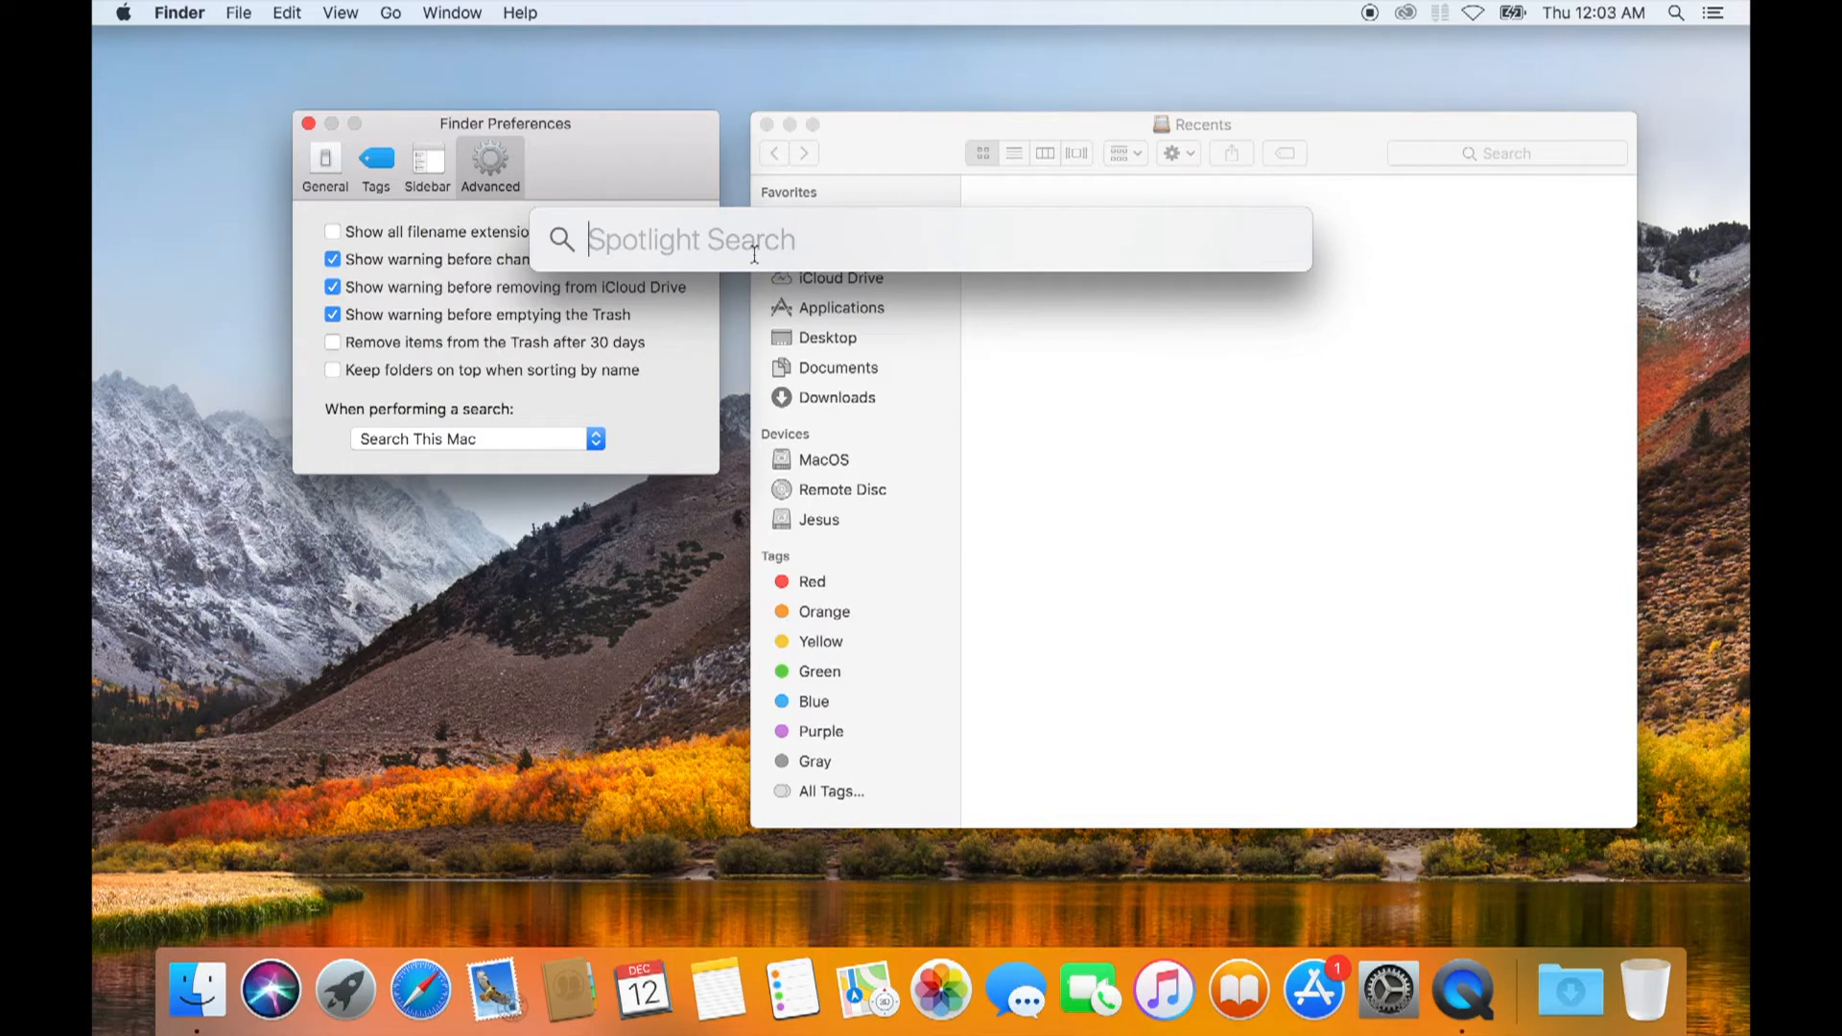
pyautogui.click(555, 509)
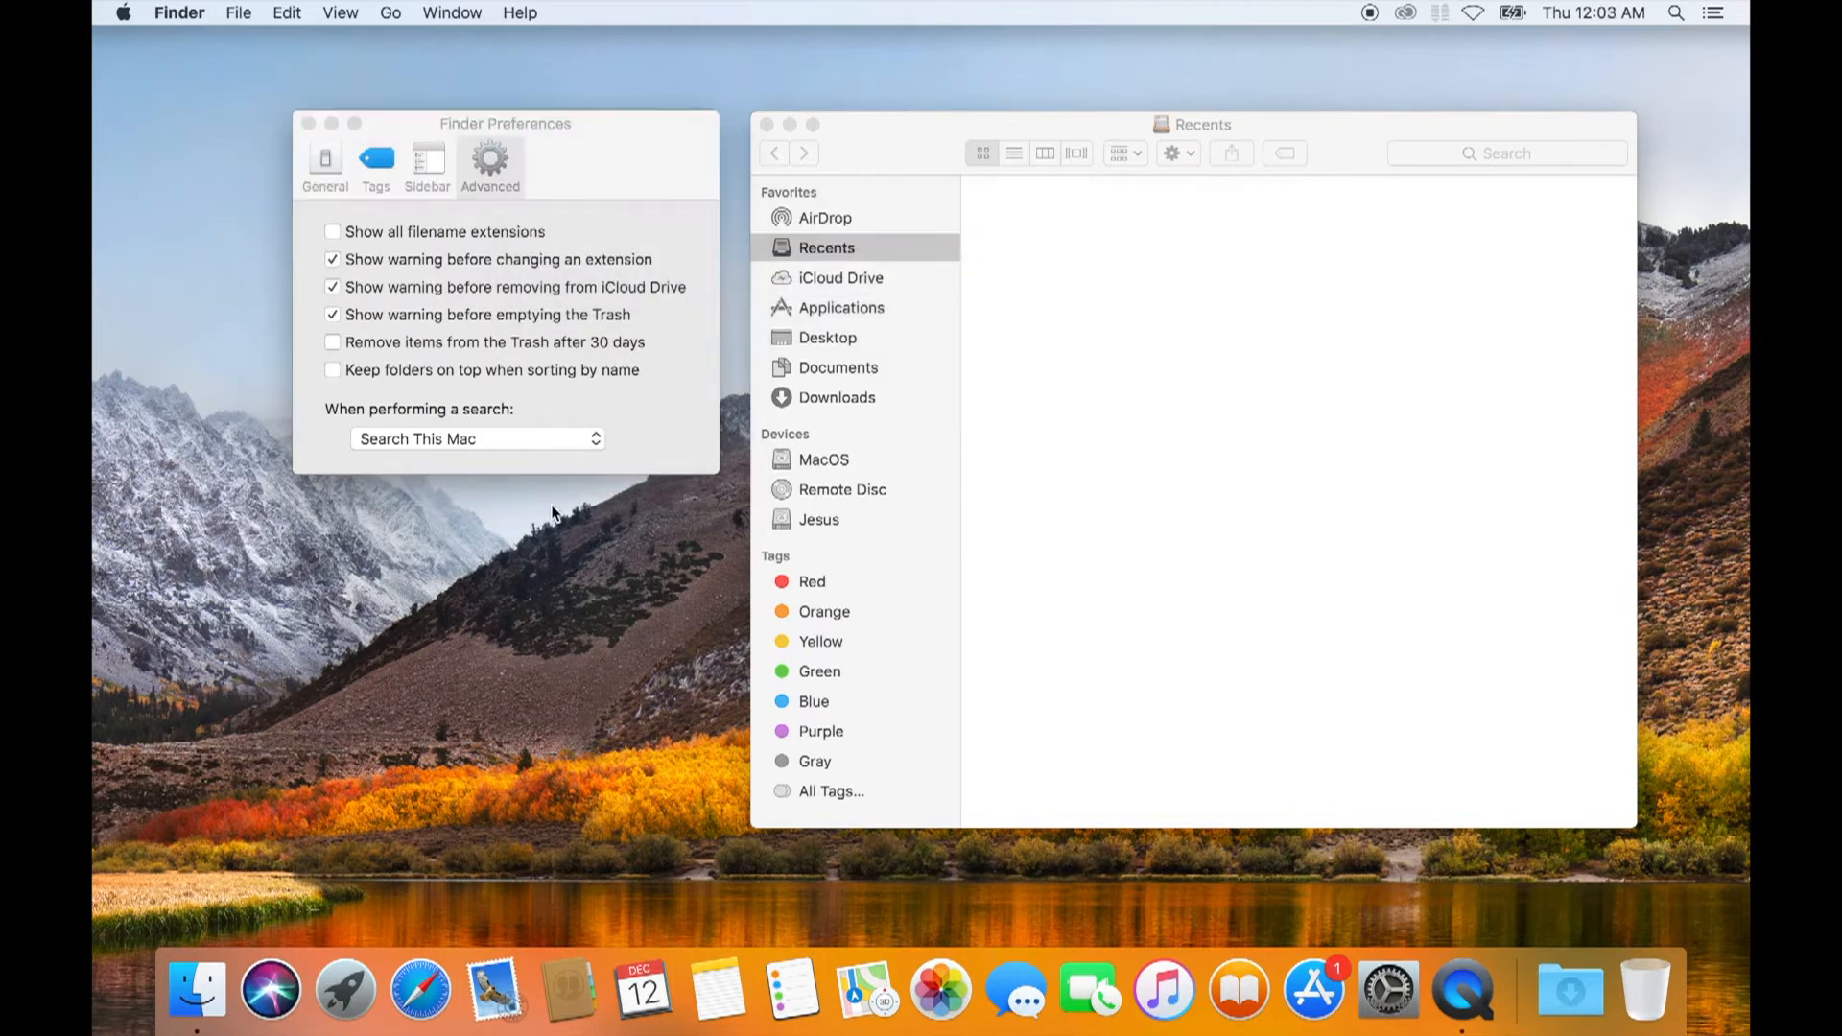
pyautogui.click(533, 437)
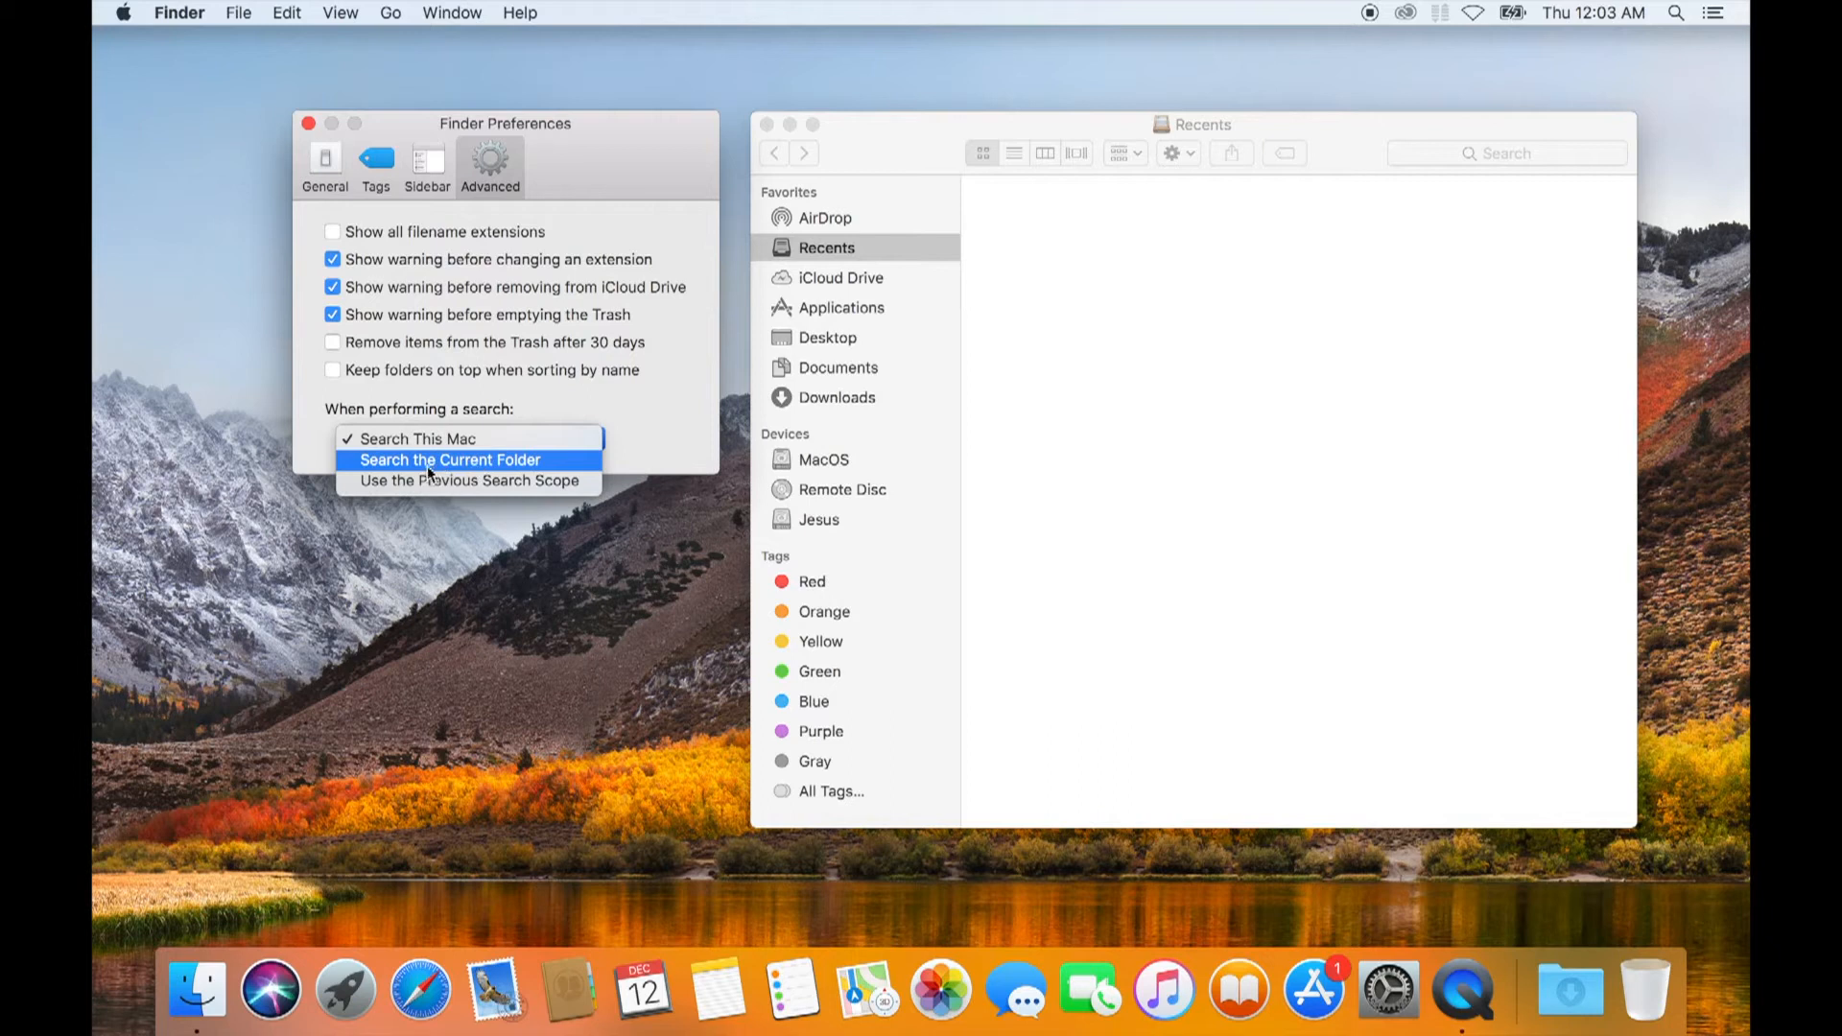
pyautogui.click(550, 461)
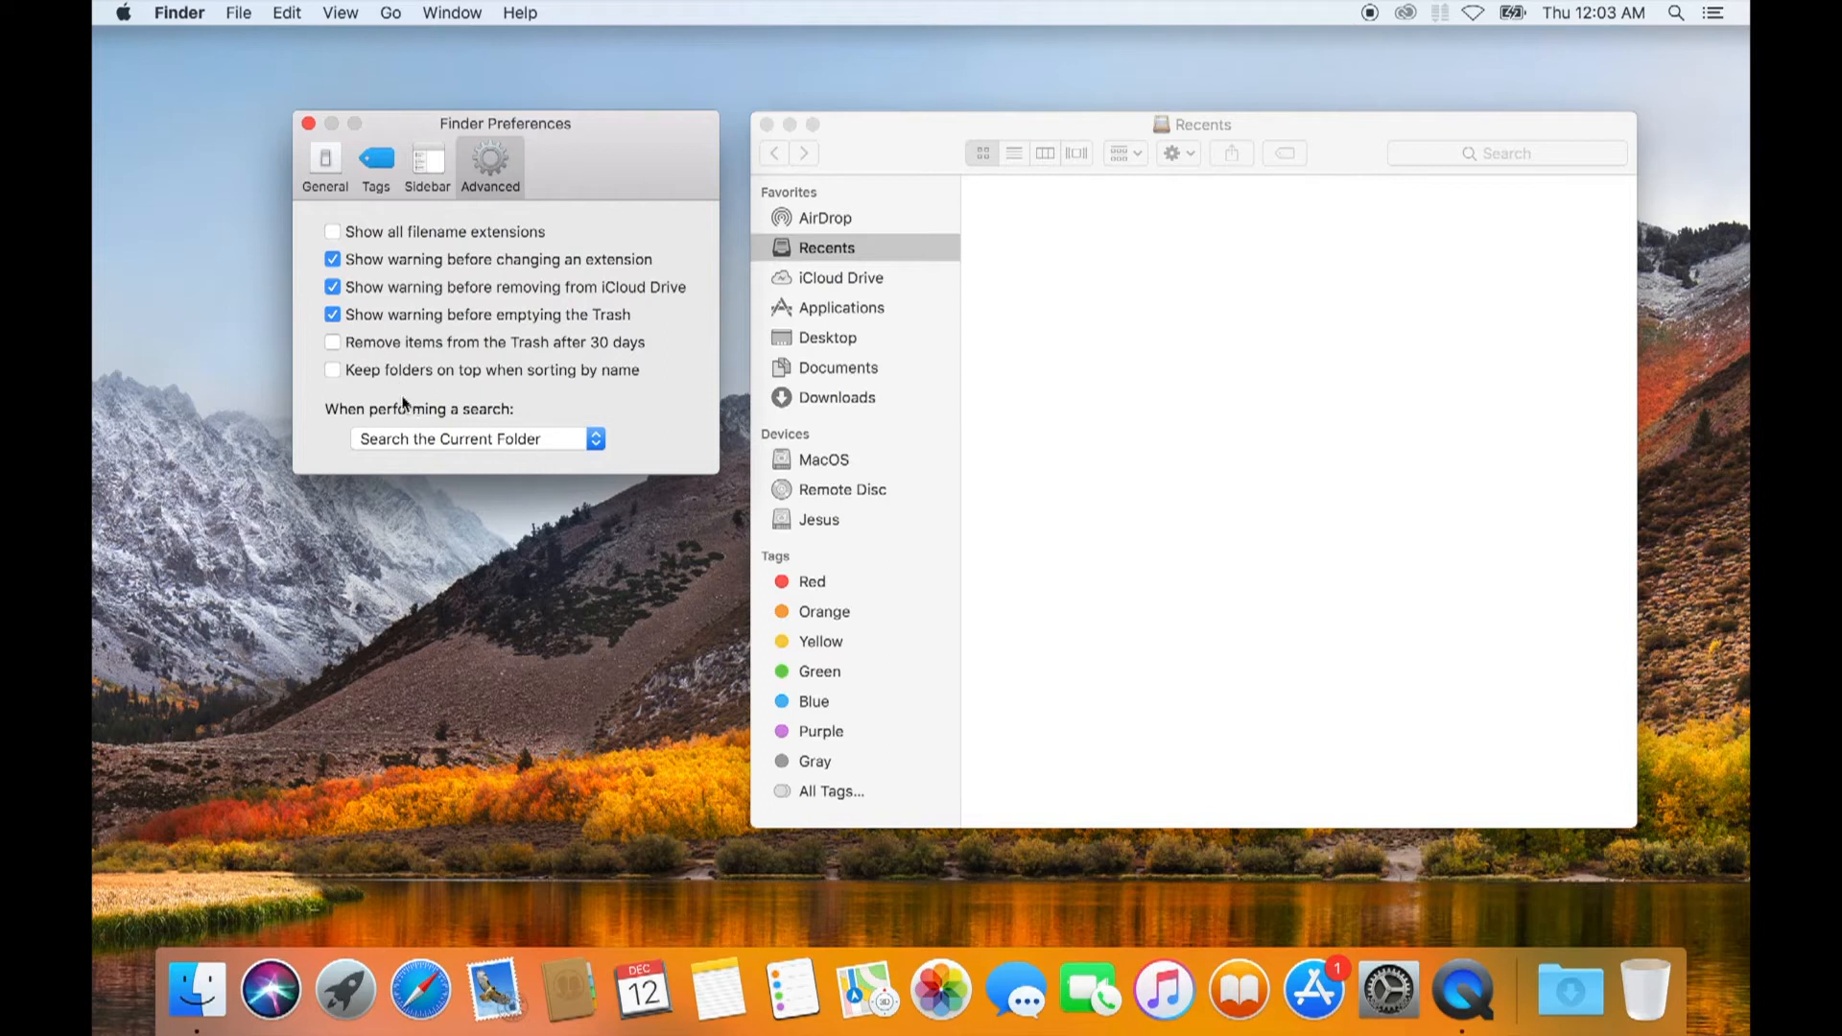
# Bring the Recents window forward and shift both it and the preferences window further left on the desktop
pyautogui.click(895, 150)
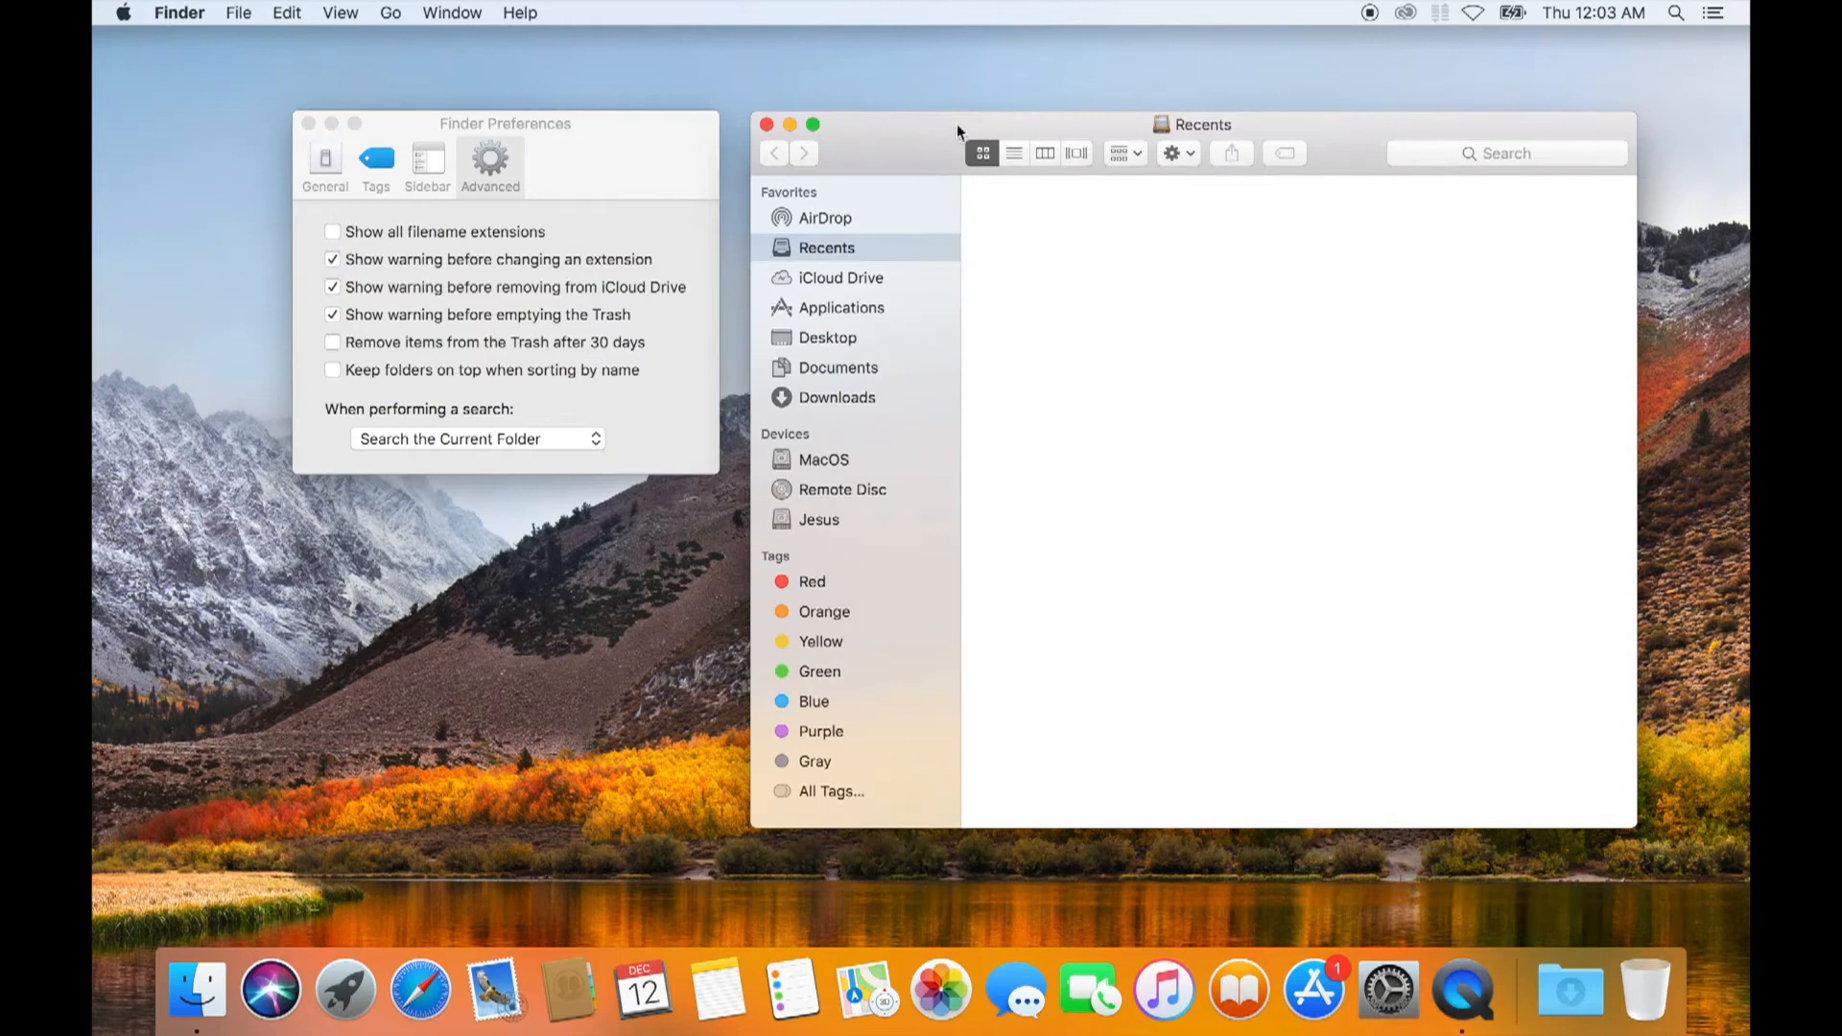
pyautogui.moveTo(687, 118); pyautogui.dragTo(522, 115)
pyautogui.moveTo(969, 128); pyautogui.dragTo(851, 98)
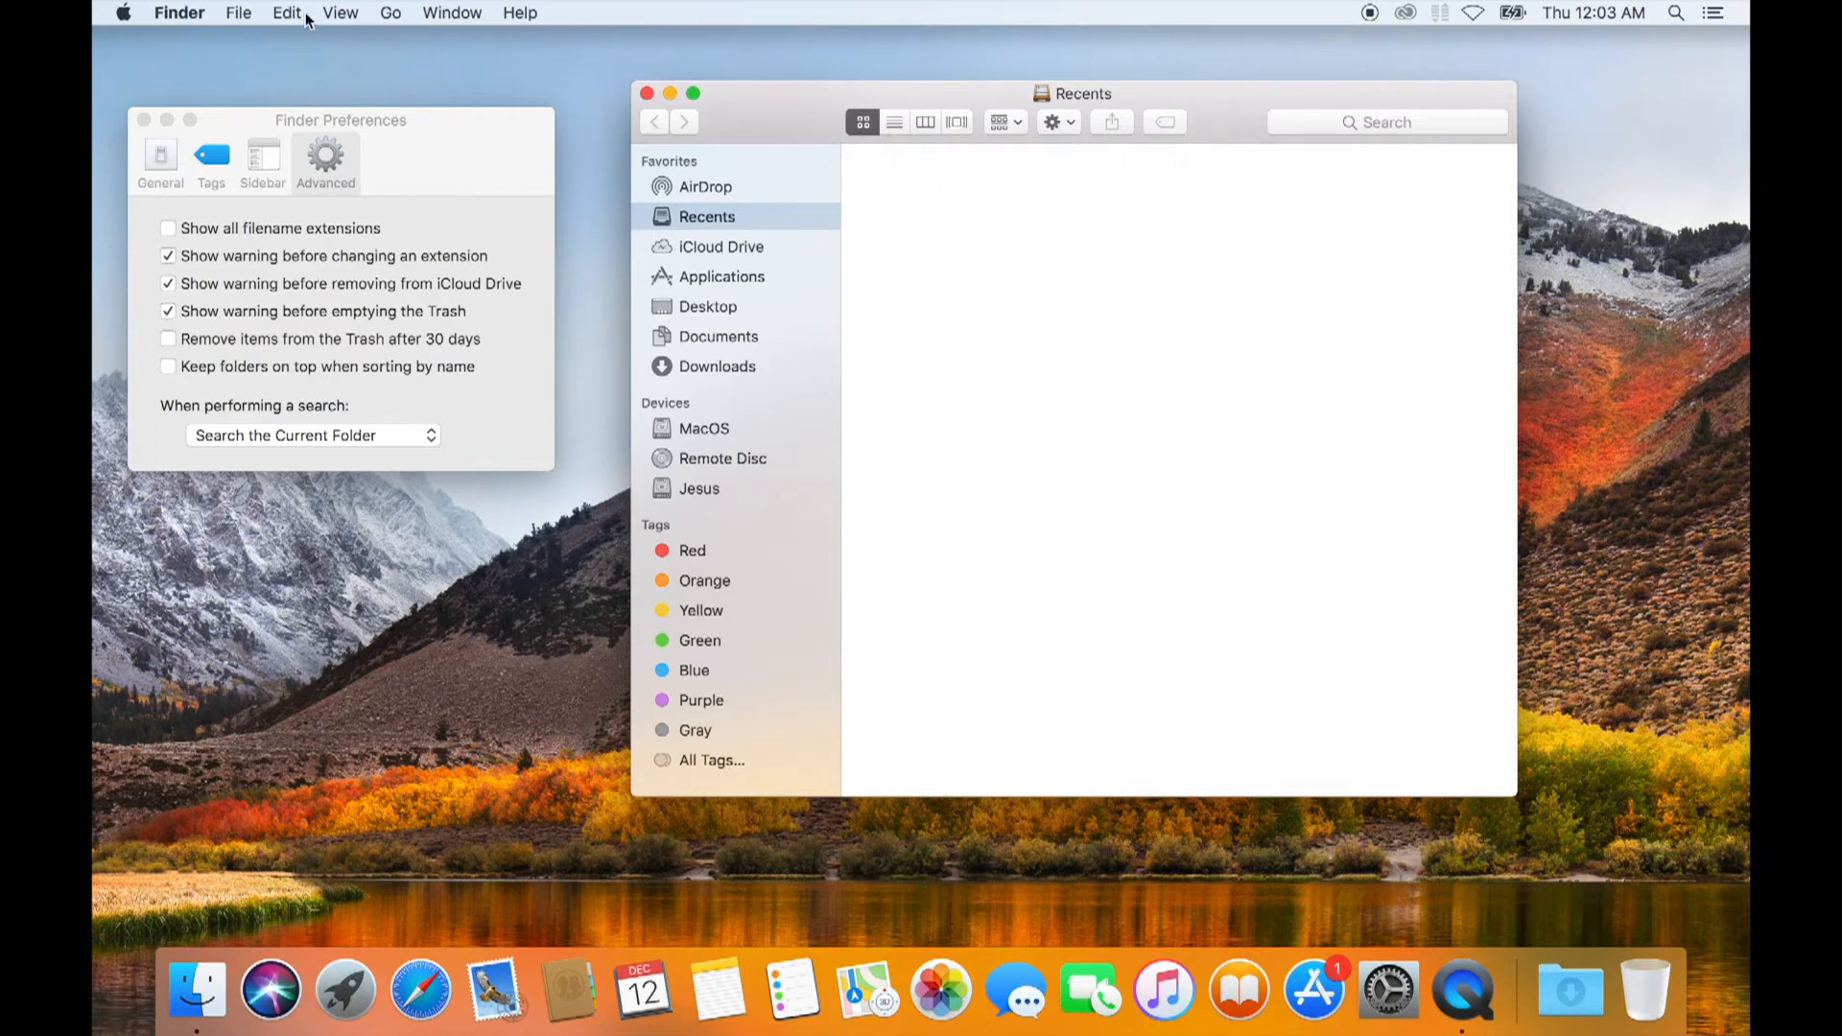
pyautogui.click(238, 15)
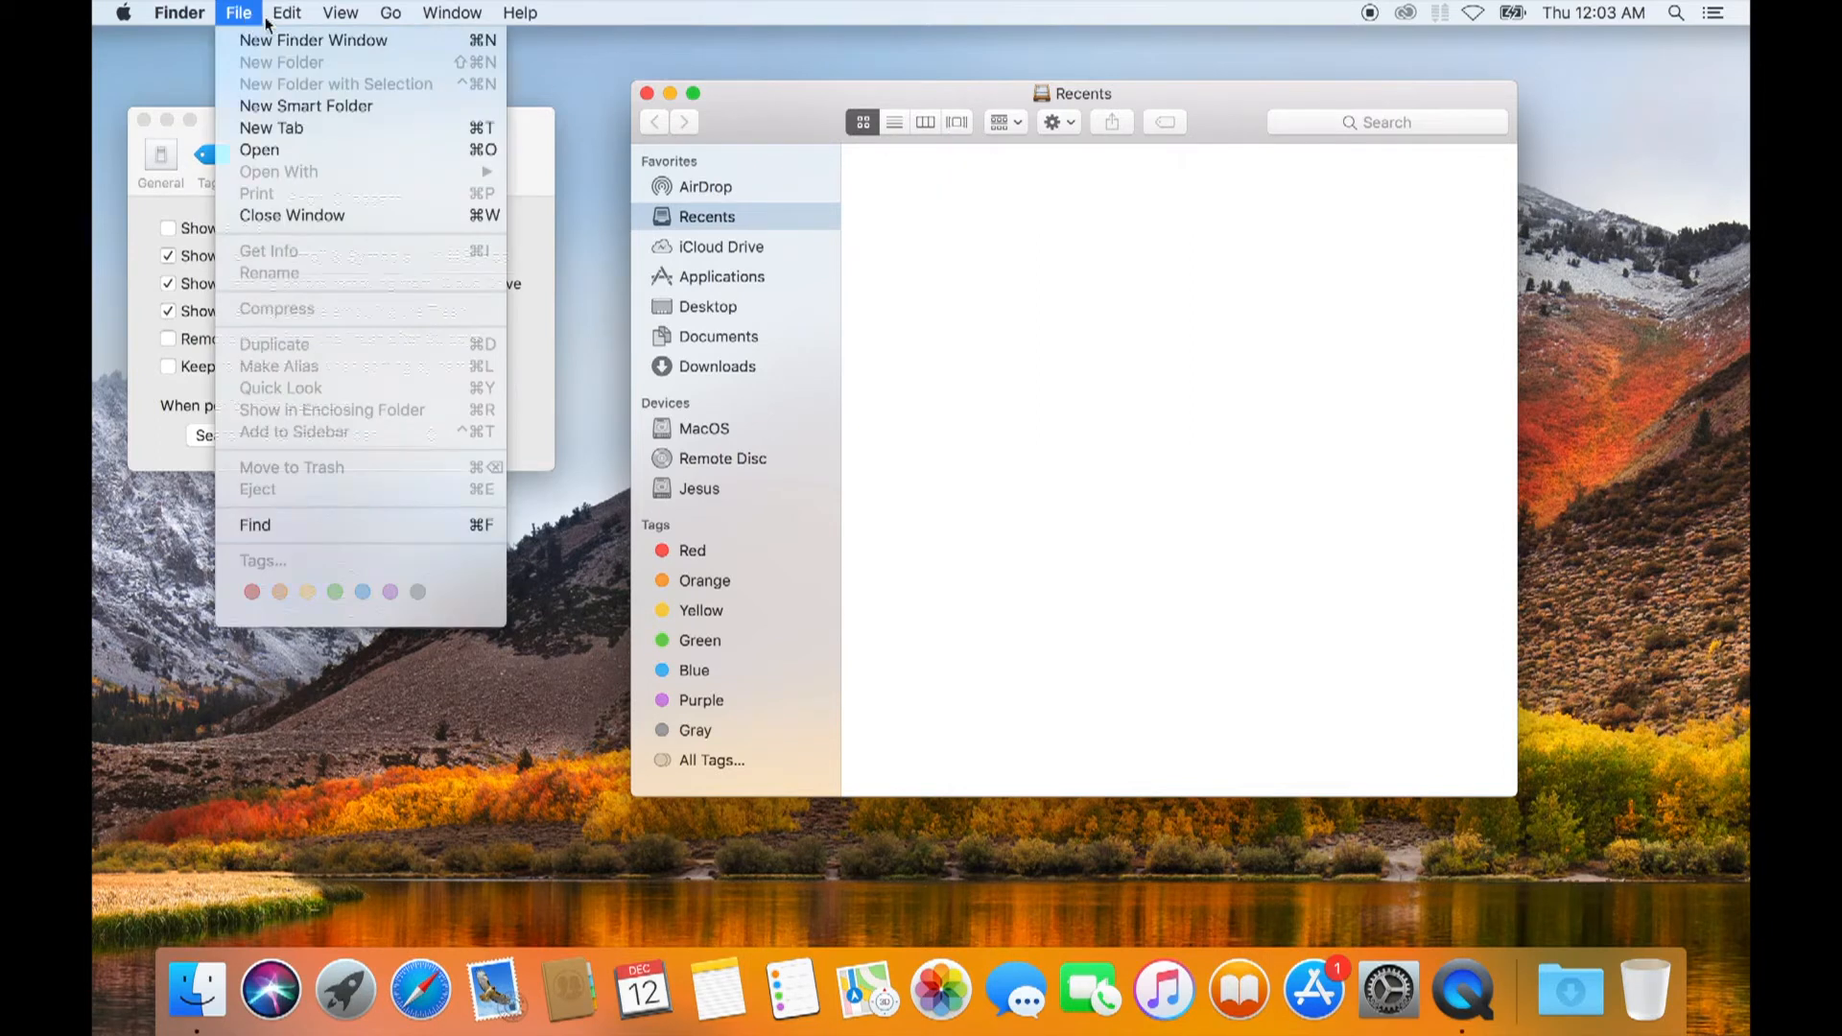
pyautogui.moveTo(281, 21)
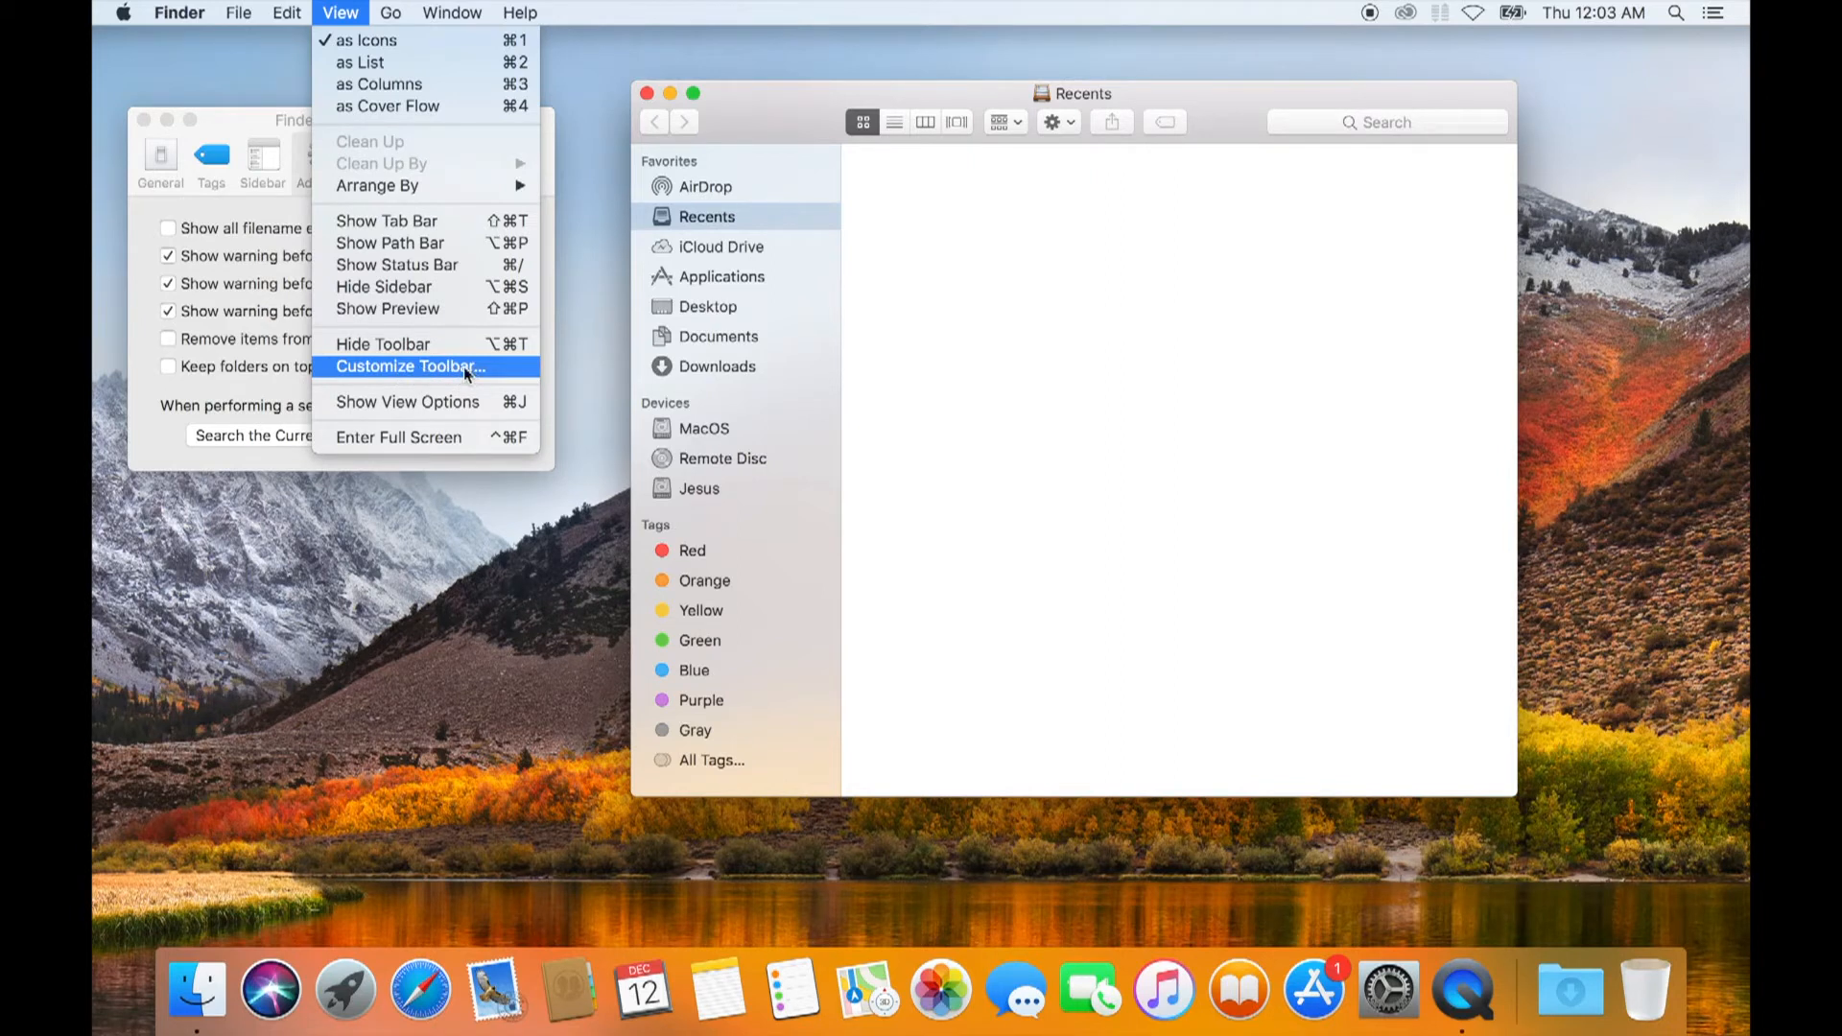
pyautogui.click(756, 131)
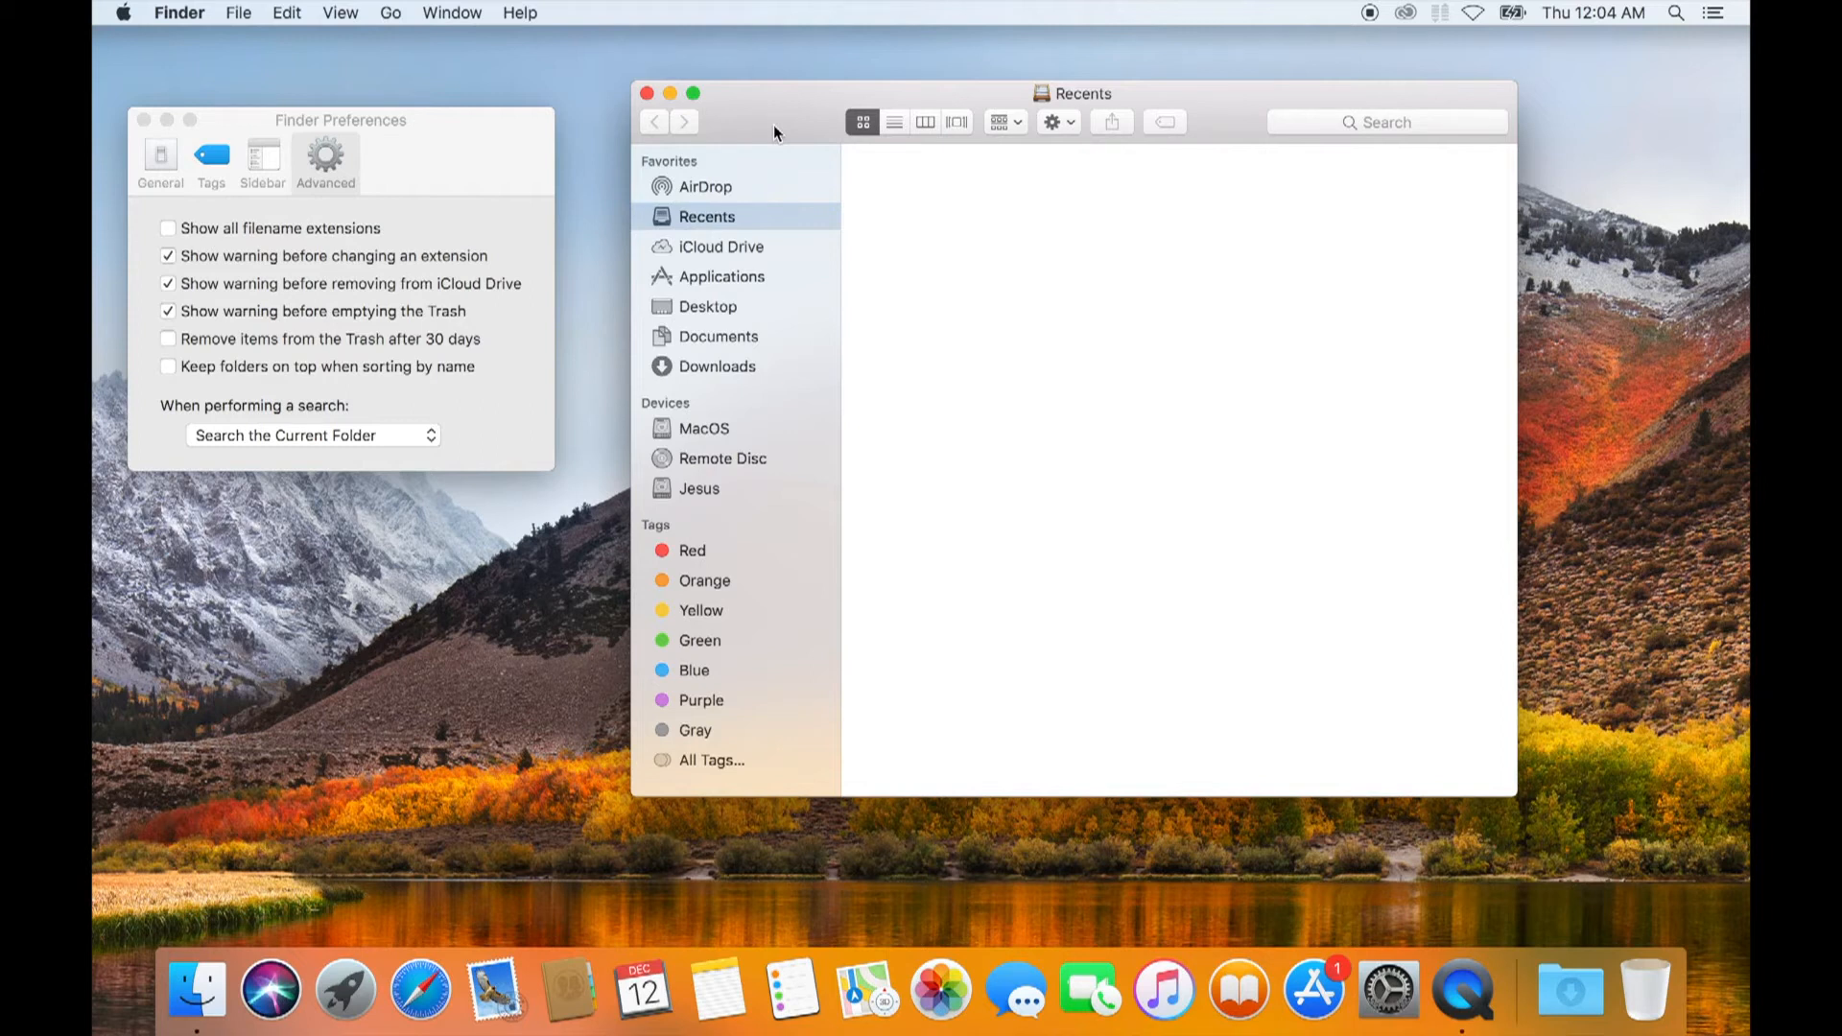
# Check the Secondary click setting for the Trackpad in System Preferences and return to Finder
pyautogui.click(1389, 988)
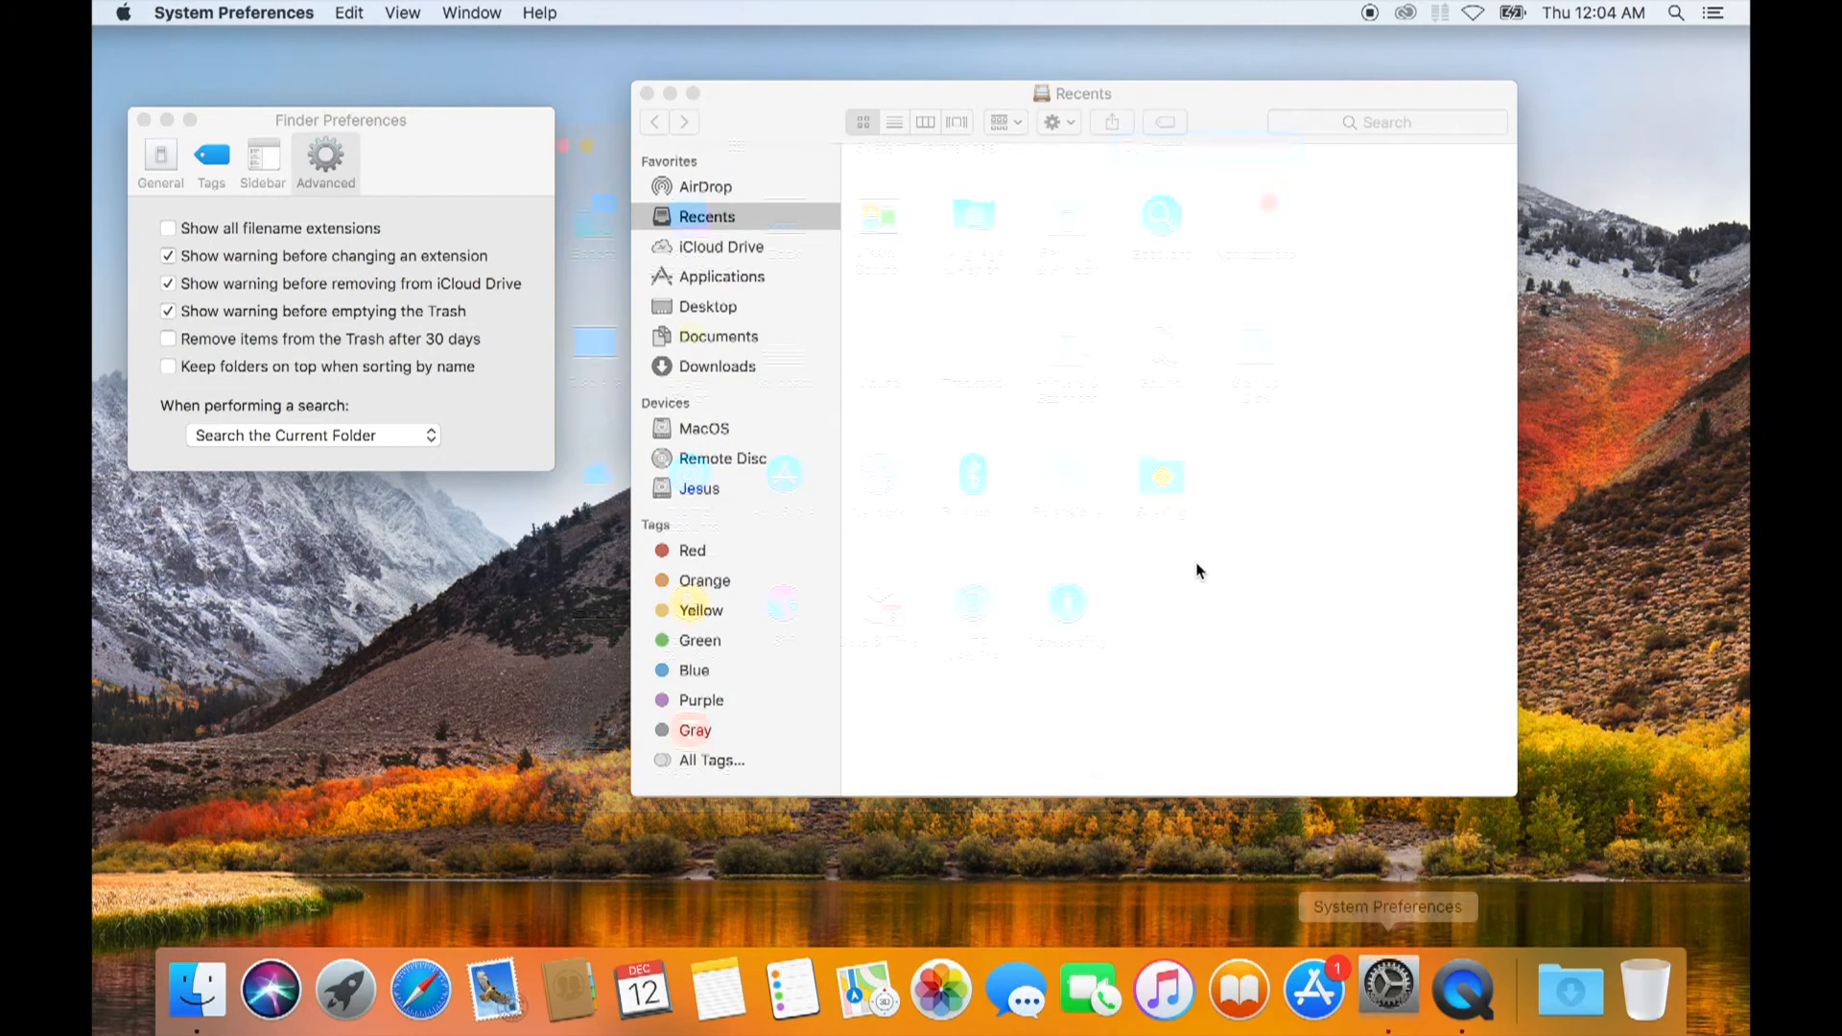
pyautogui.click(974, 346)
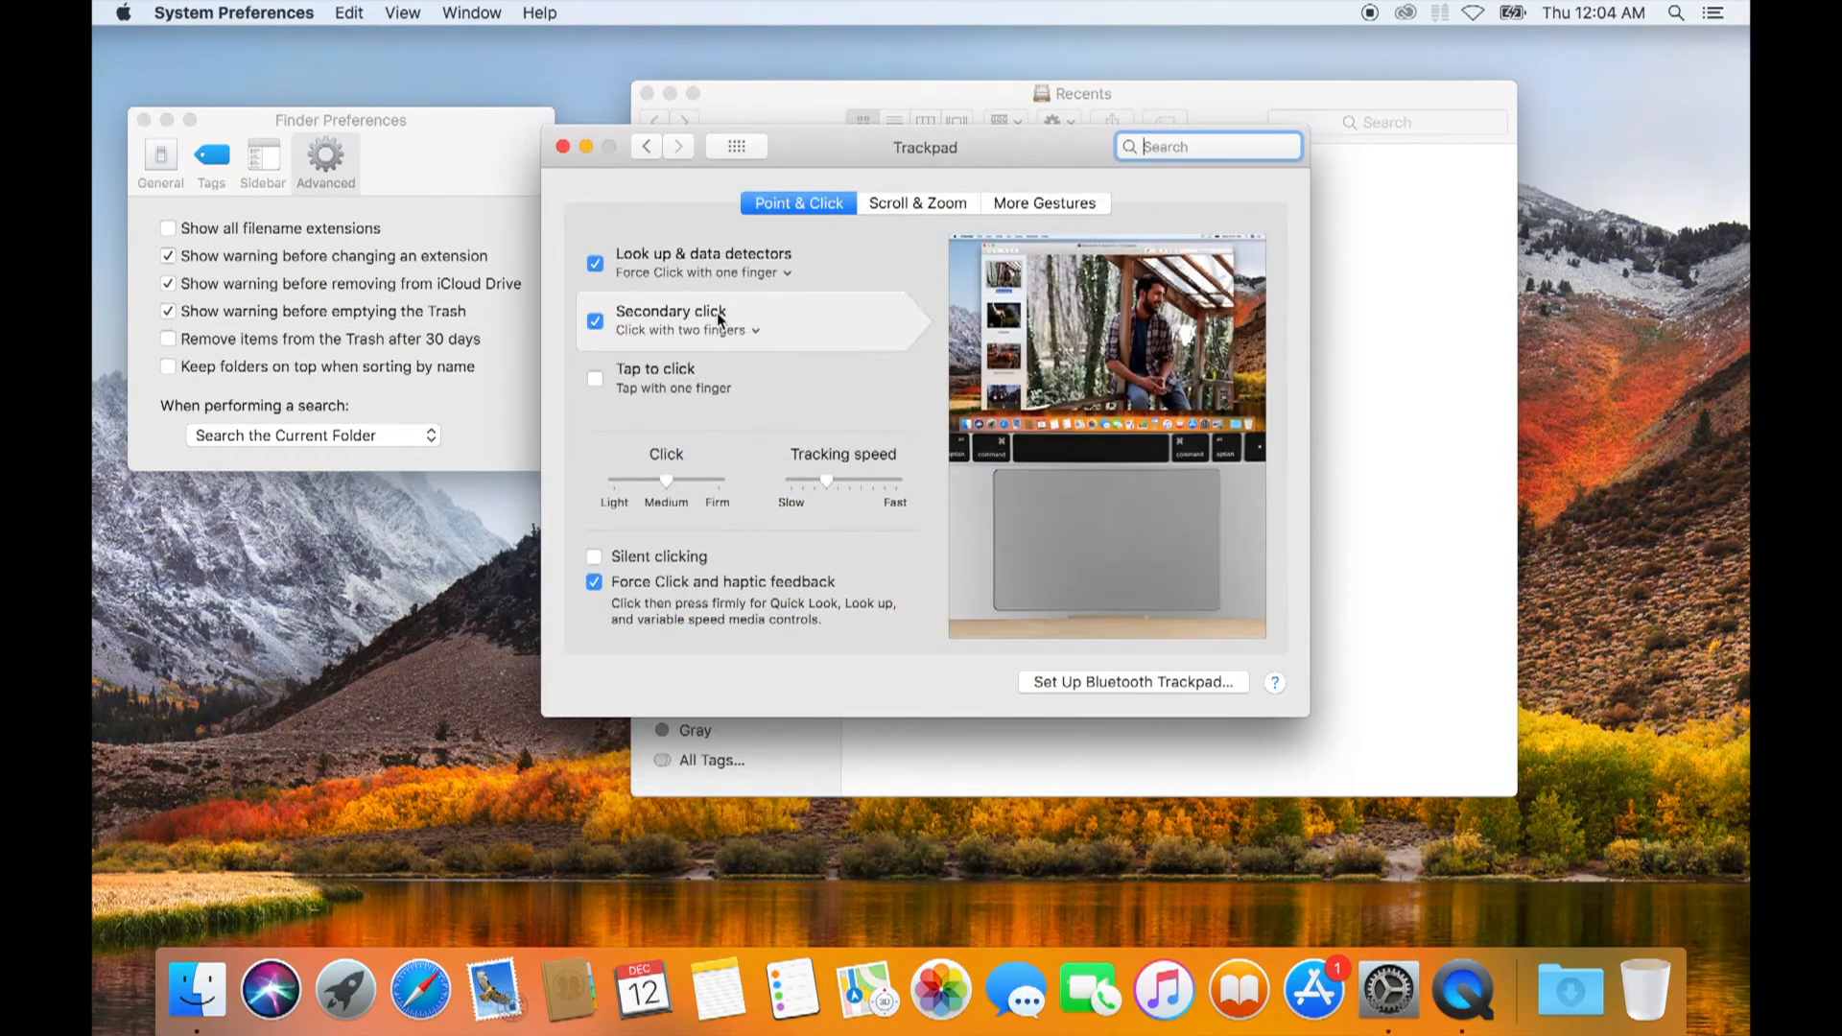
pyautogui.click(562, 147)
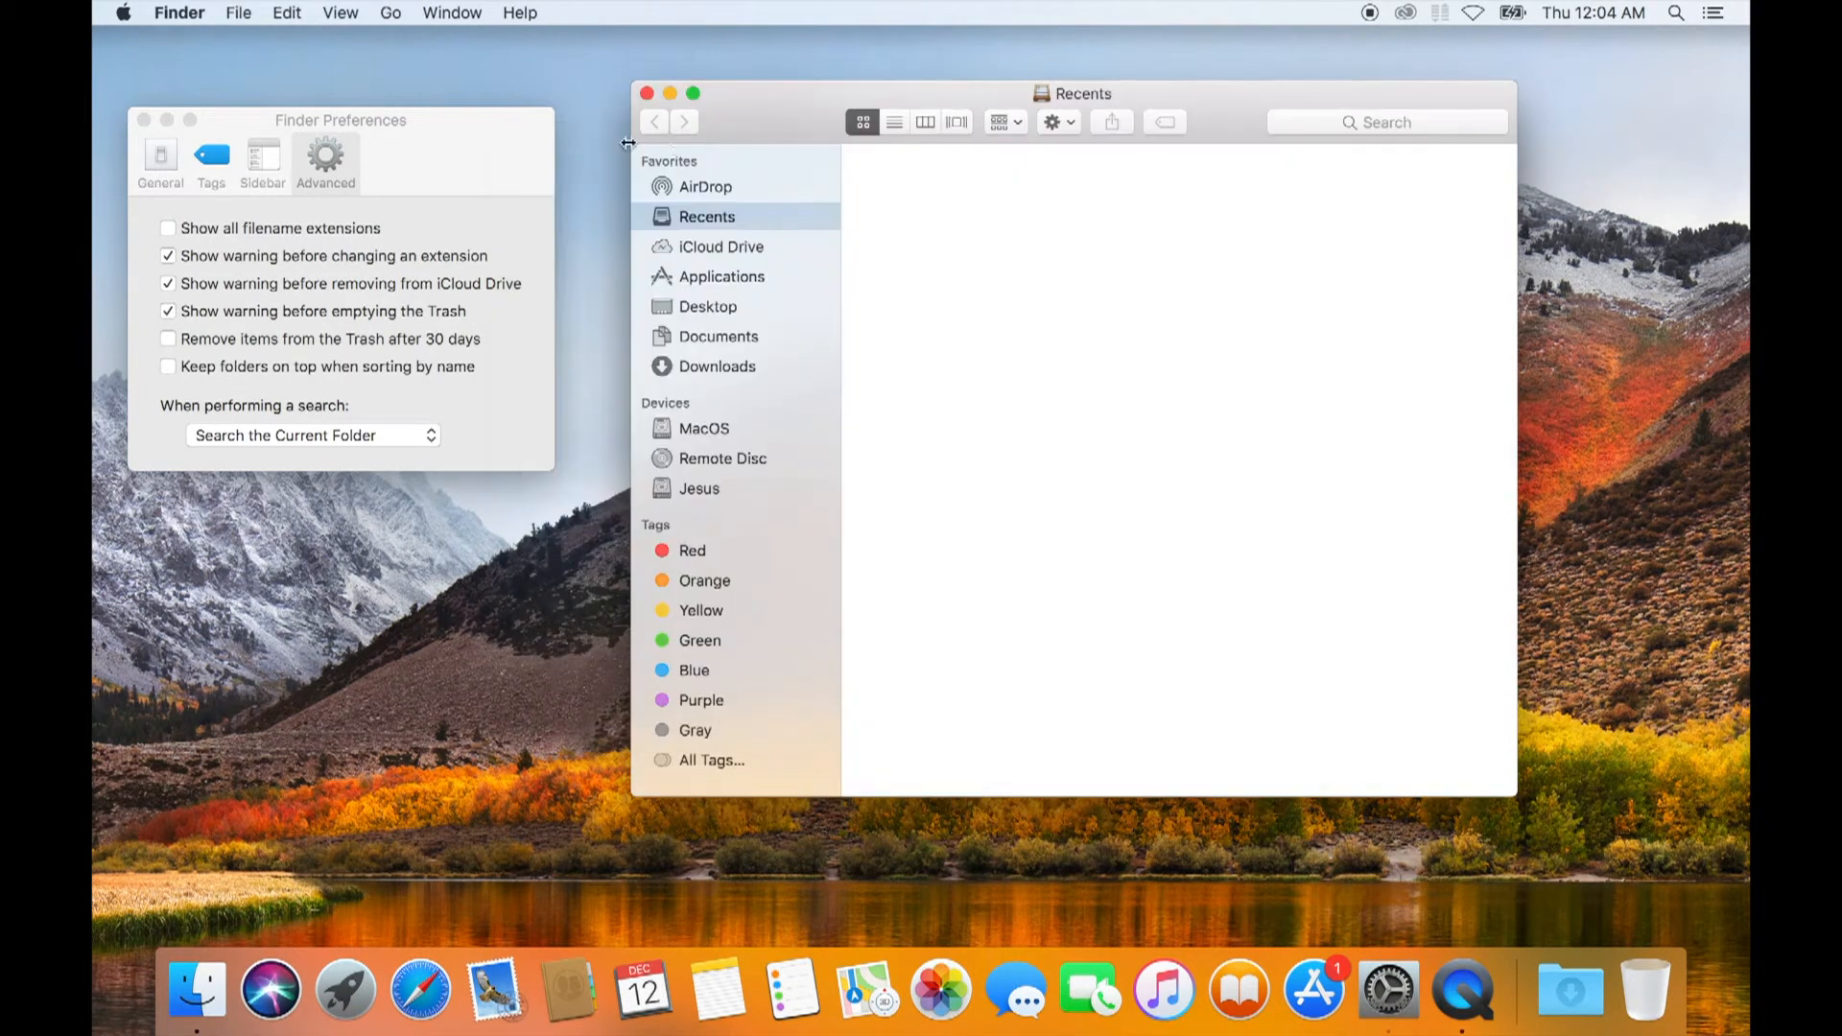
# Open the toolbar customization sheet for the Recents window
pyautogui.rightClick(775, 125)
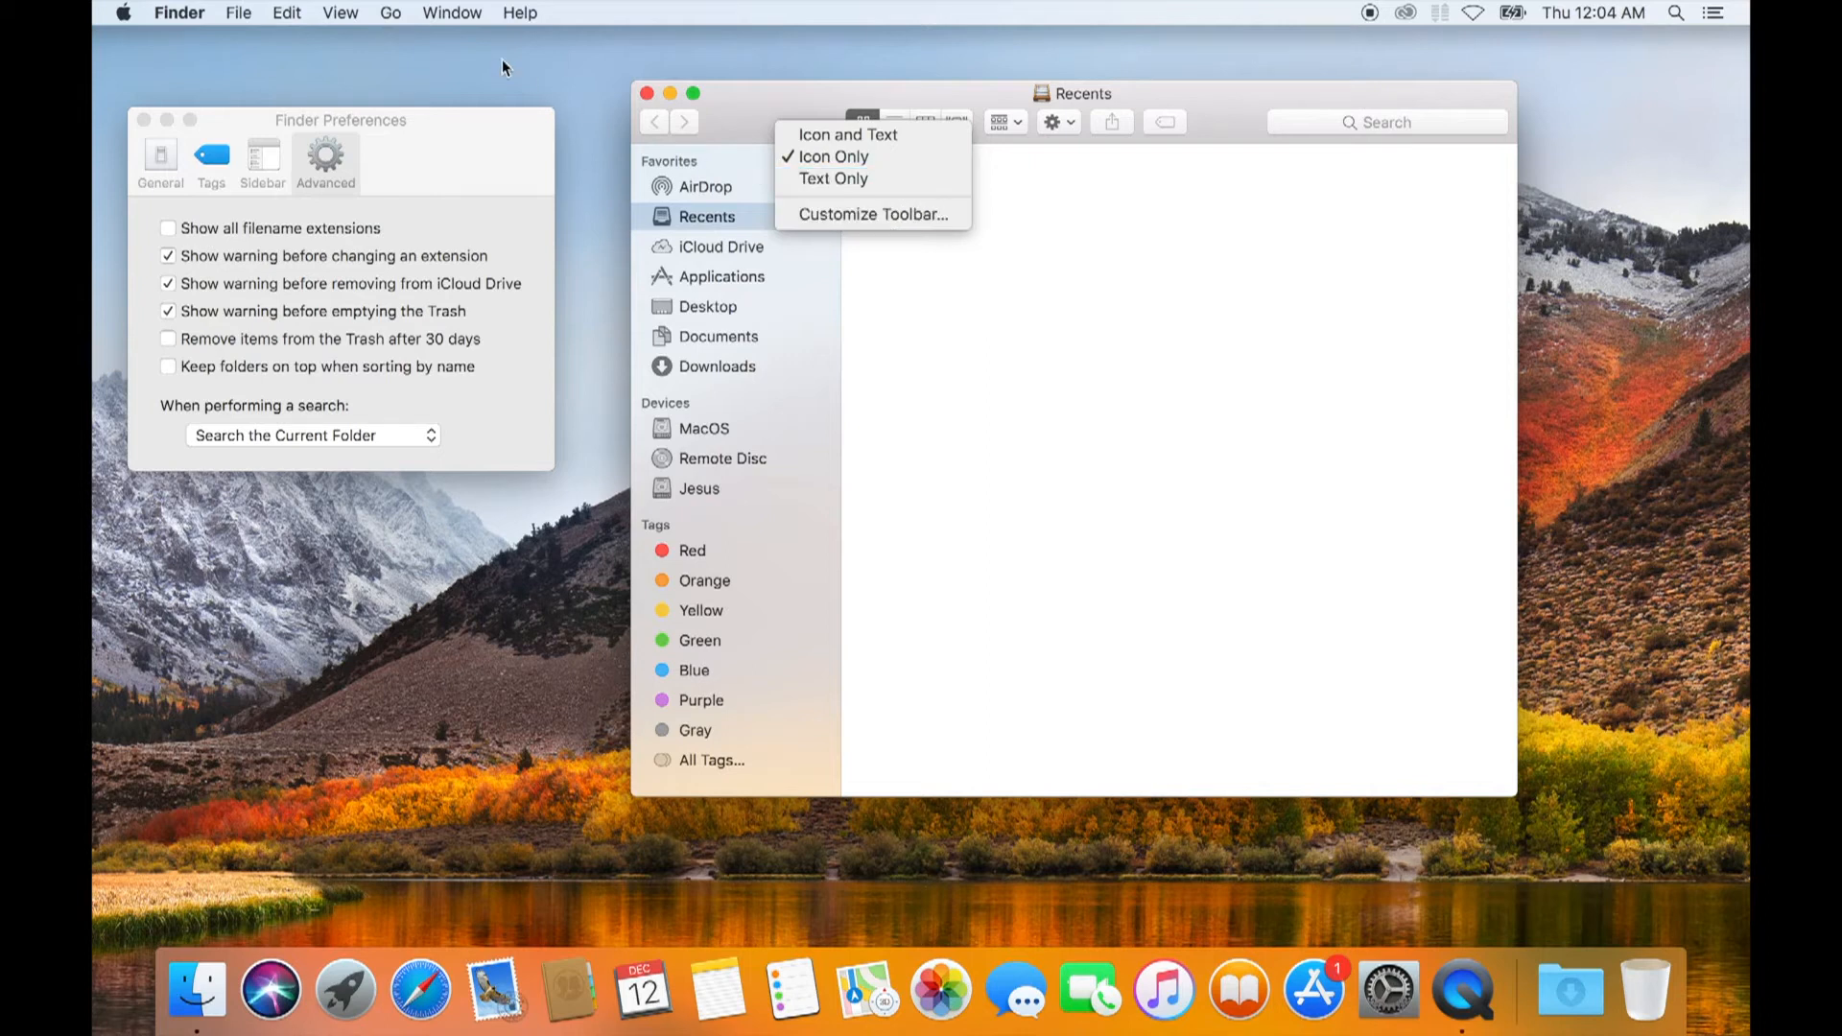
pyautogui.click(336, 15)
pyautogui.click(336, 16)
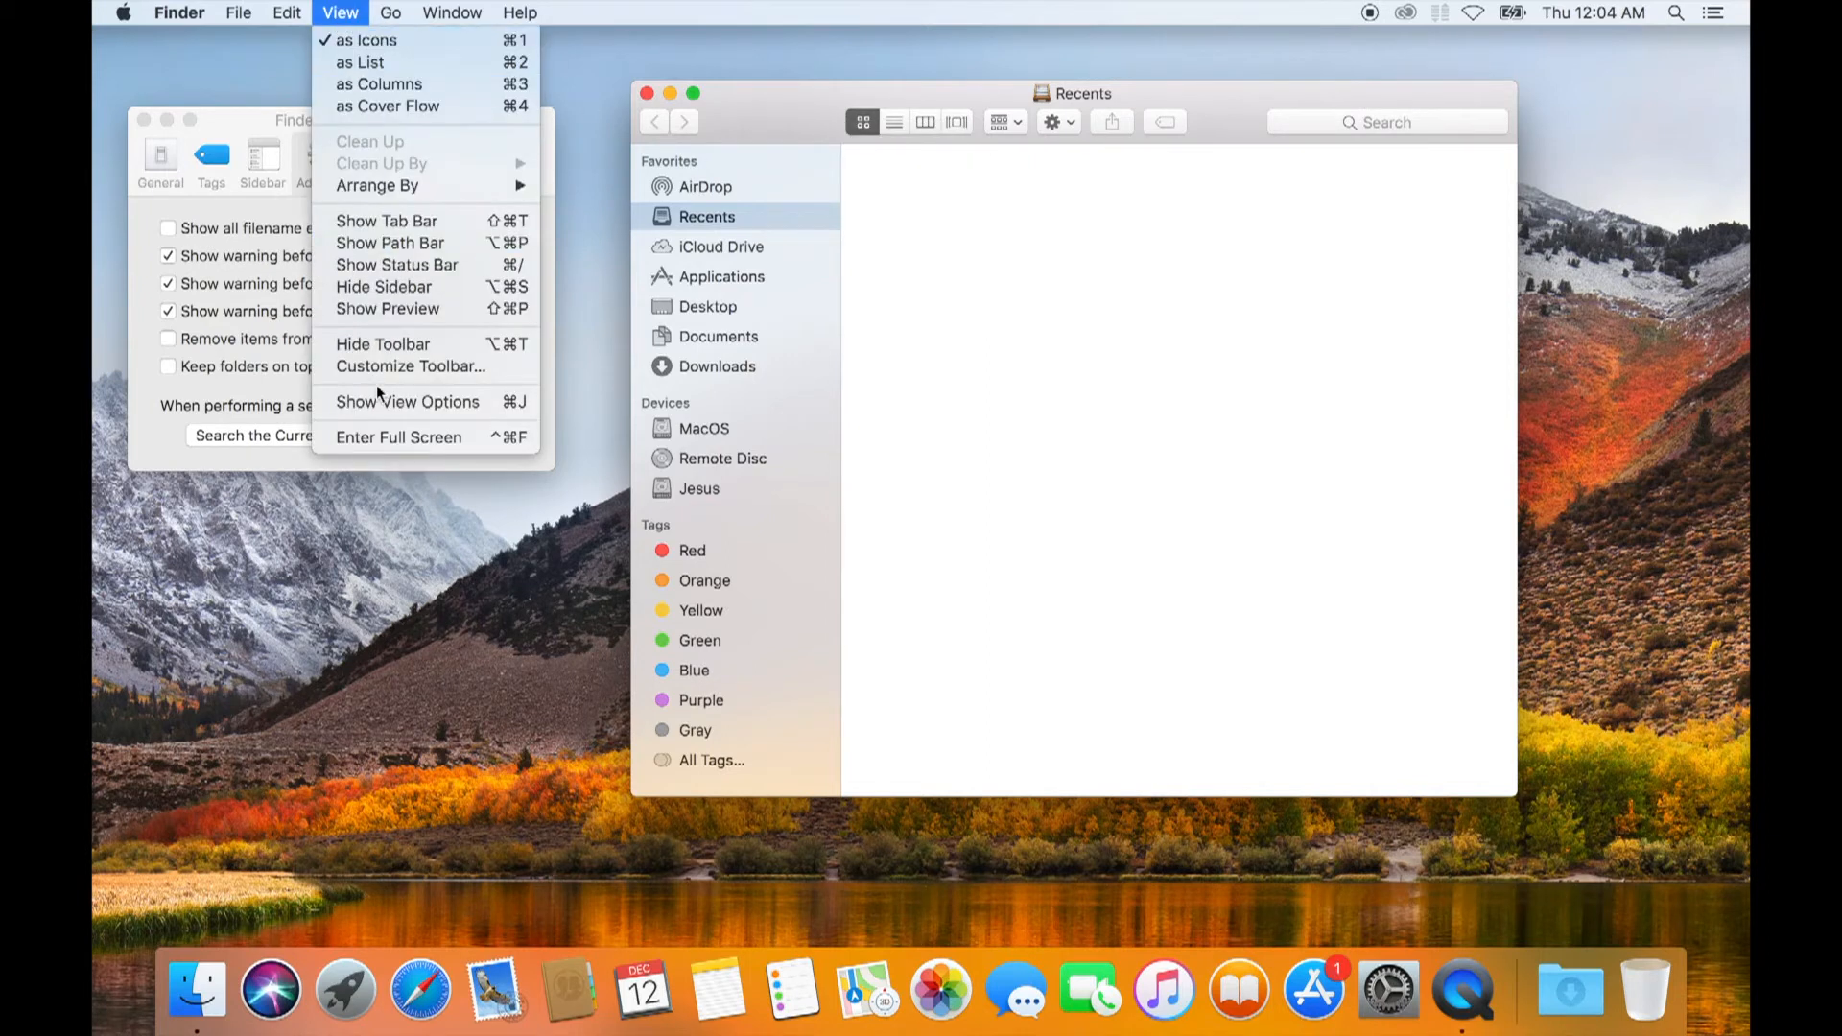
pyautogui.click(463, 367)
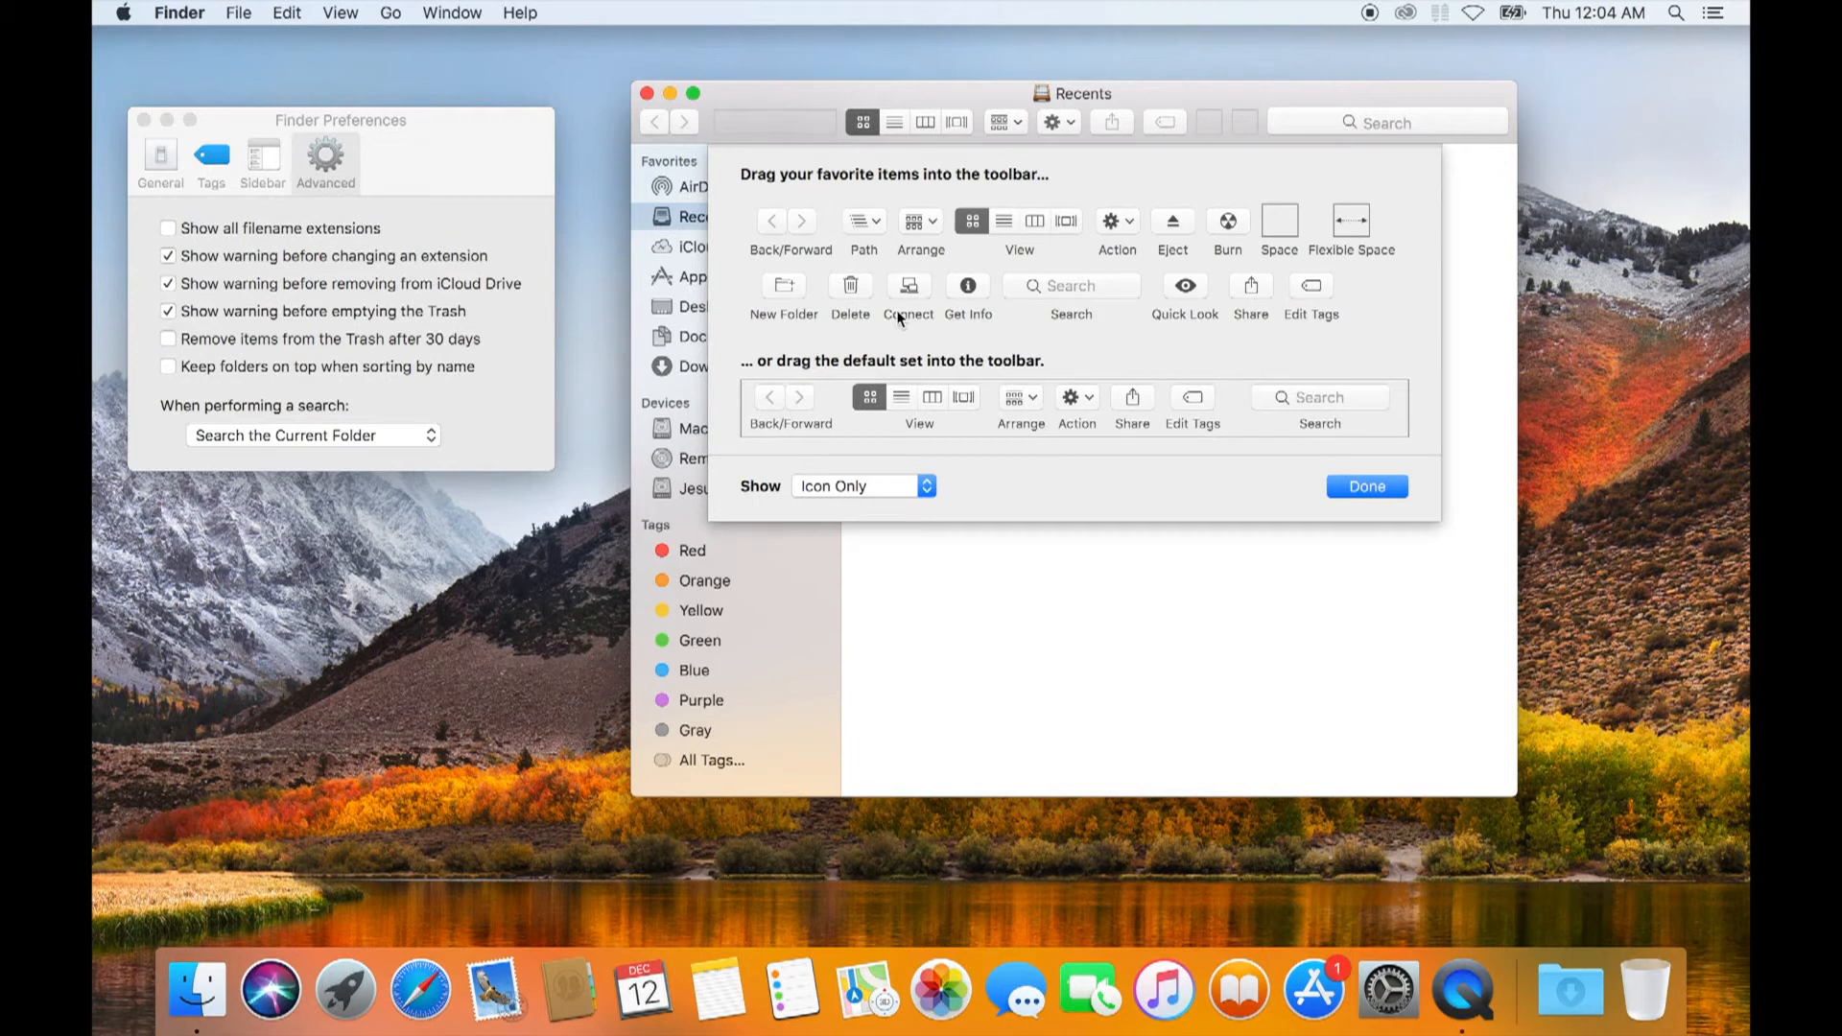
# Add Delete, New Folder, Connect, Get Info and Quick Look to the toolbar, placing them before the View buttons
pyautogui.moveTo(856, 293); pyautogui.dragTo(844, 122)
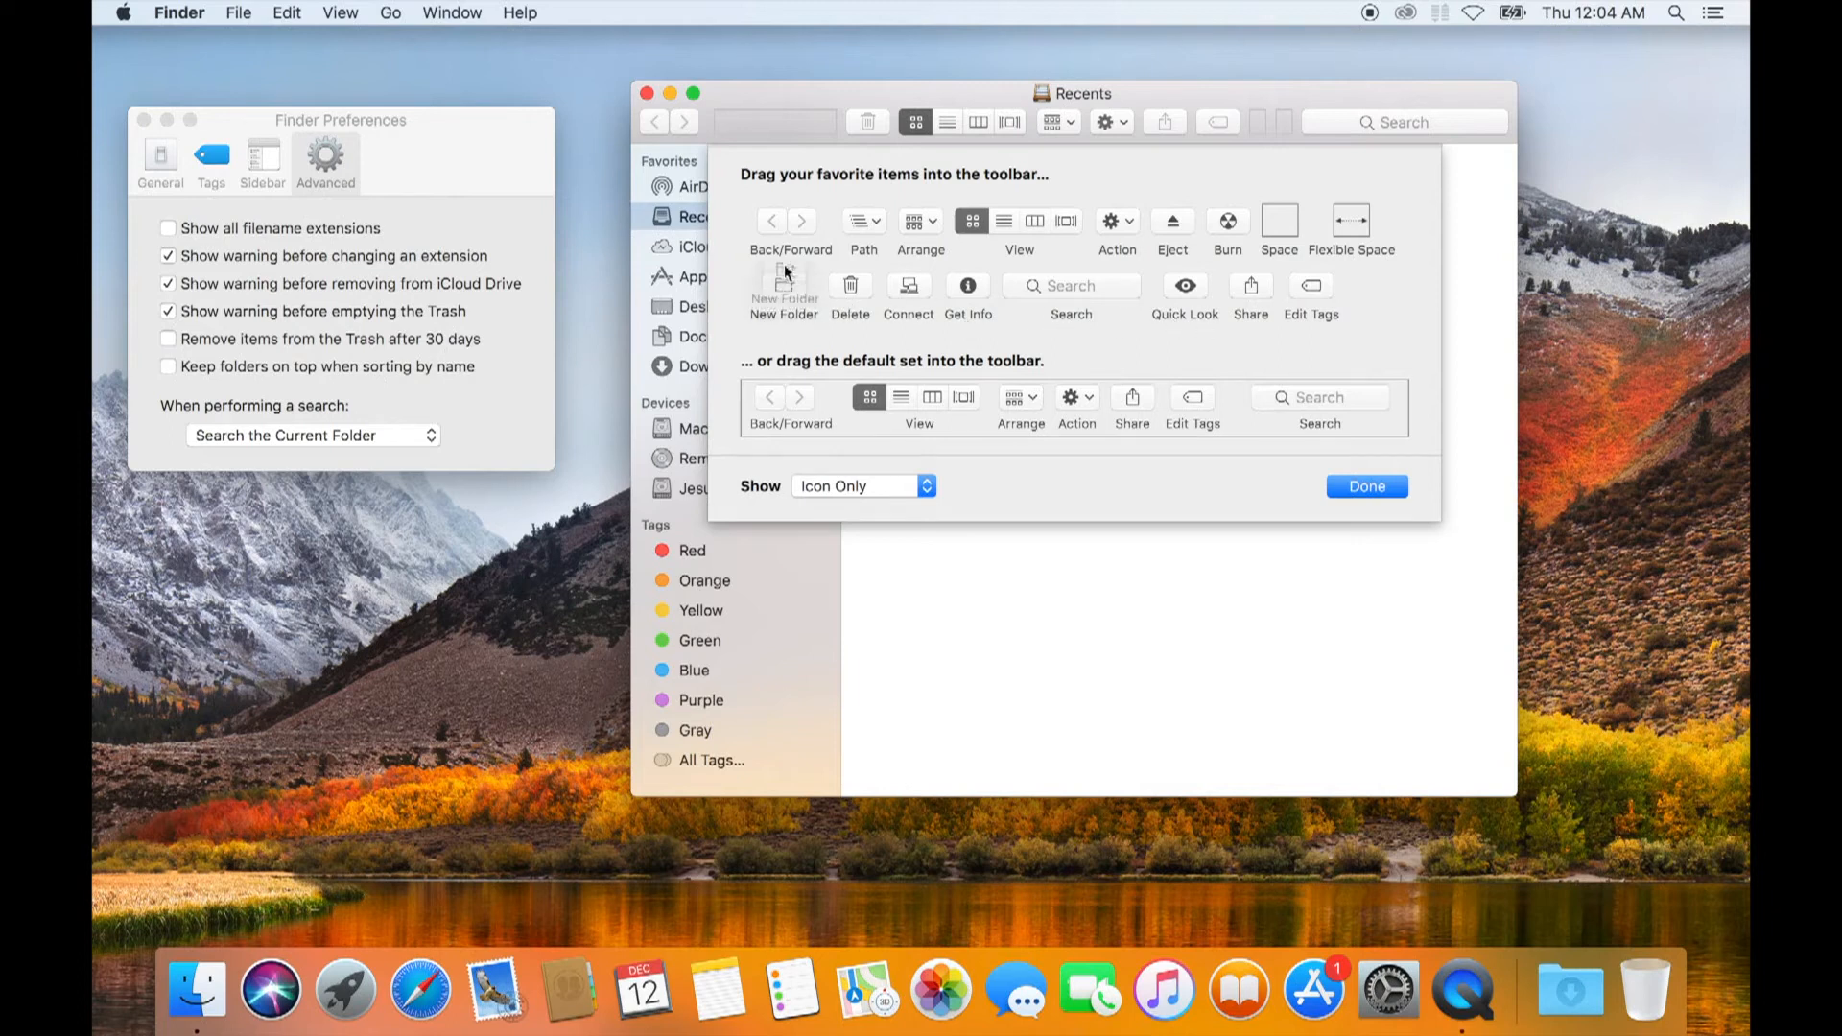
pyautogui.moveTo(804, 134); pyautogui.dragTo(813, 135)
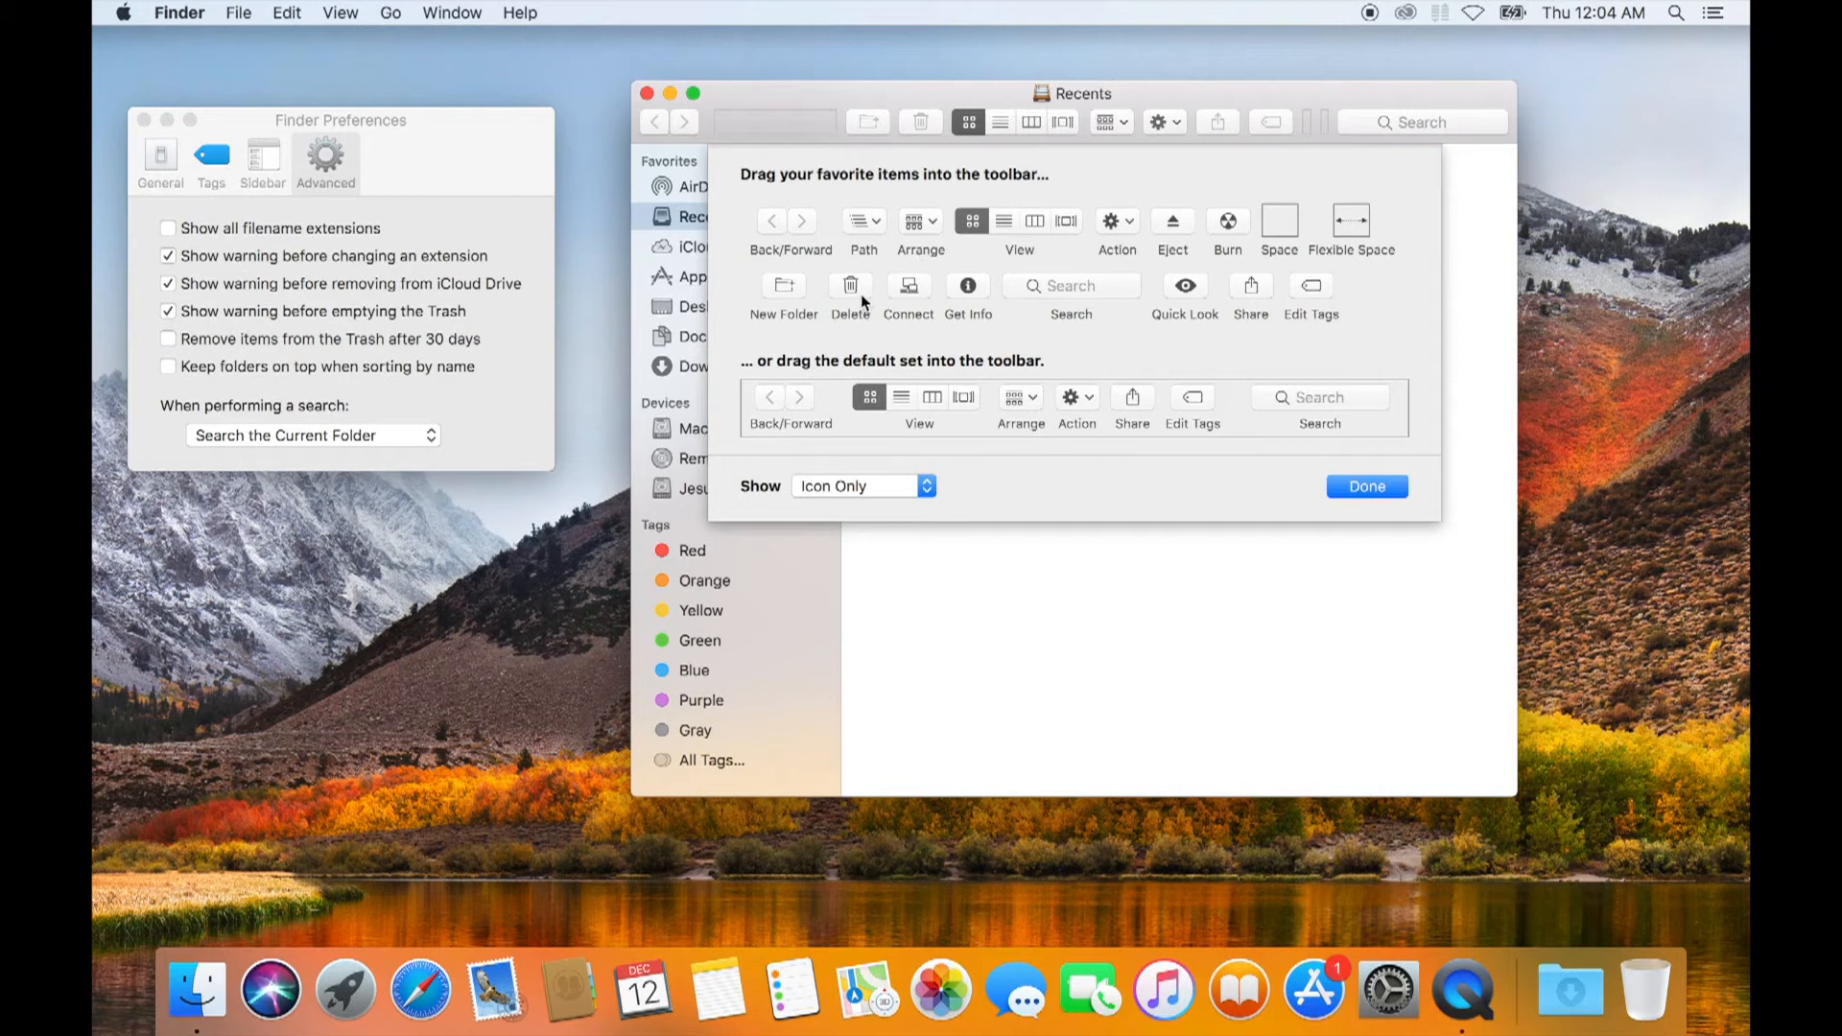
pyautogui.moveTo(910, 290); pyautogui.dragTo(812, 131)
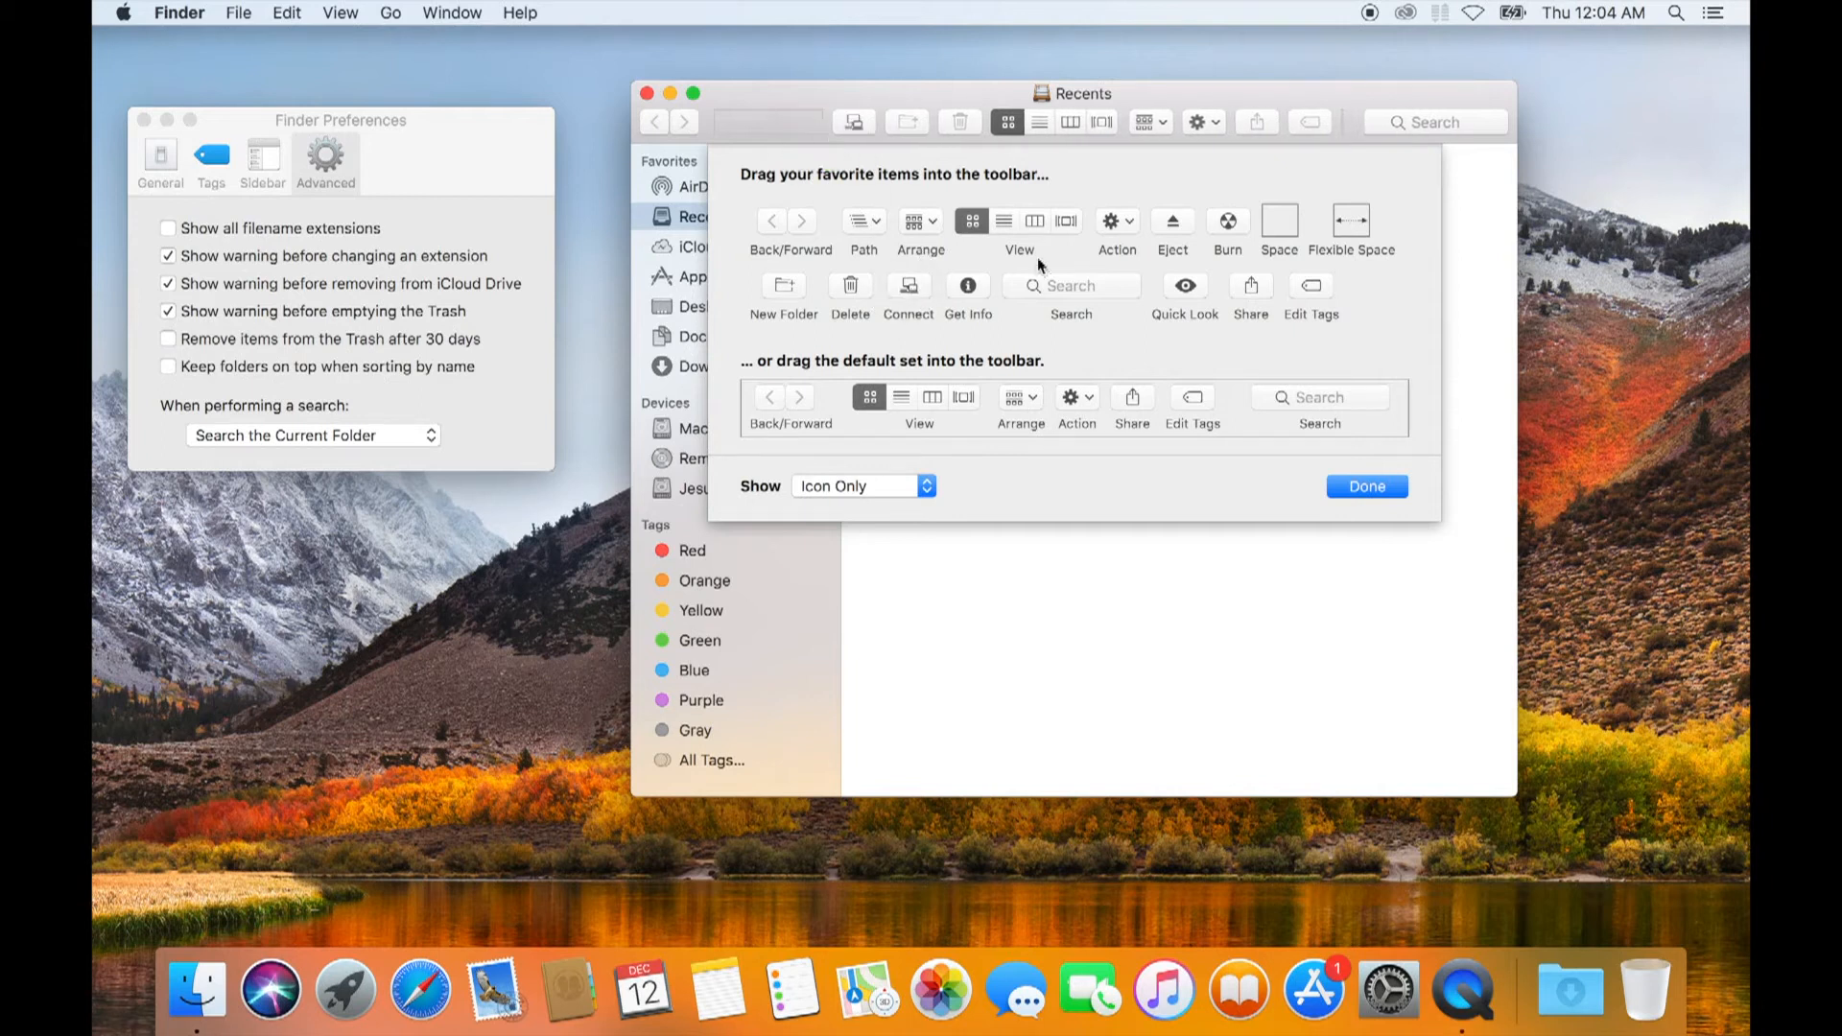
pyautogui.moveTo(971, 285); pyautogui.dragTo(800, 119)
pyautogui.moveTo(1188, 288); pyautogui.dragTo(760, 128)
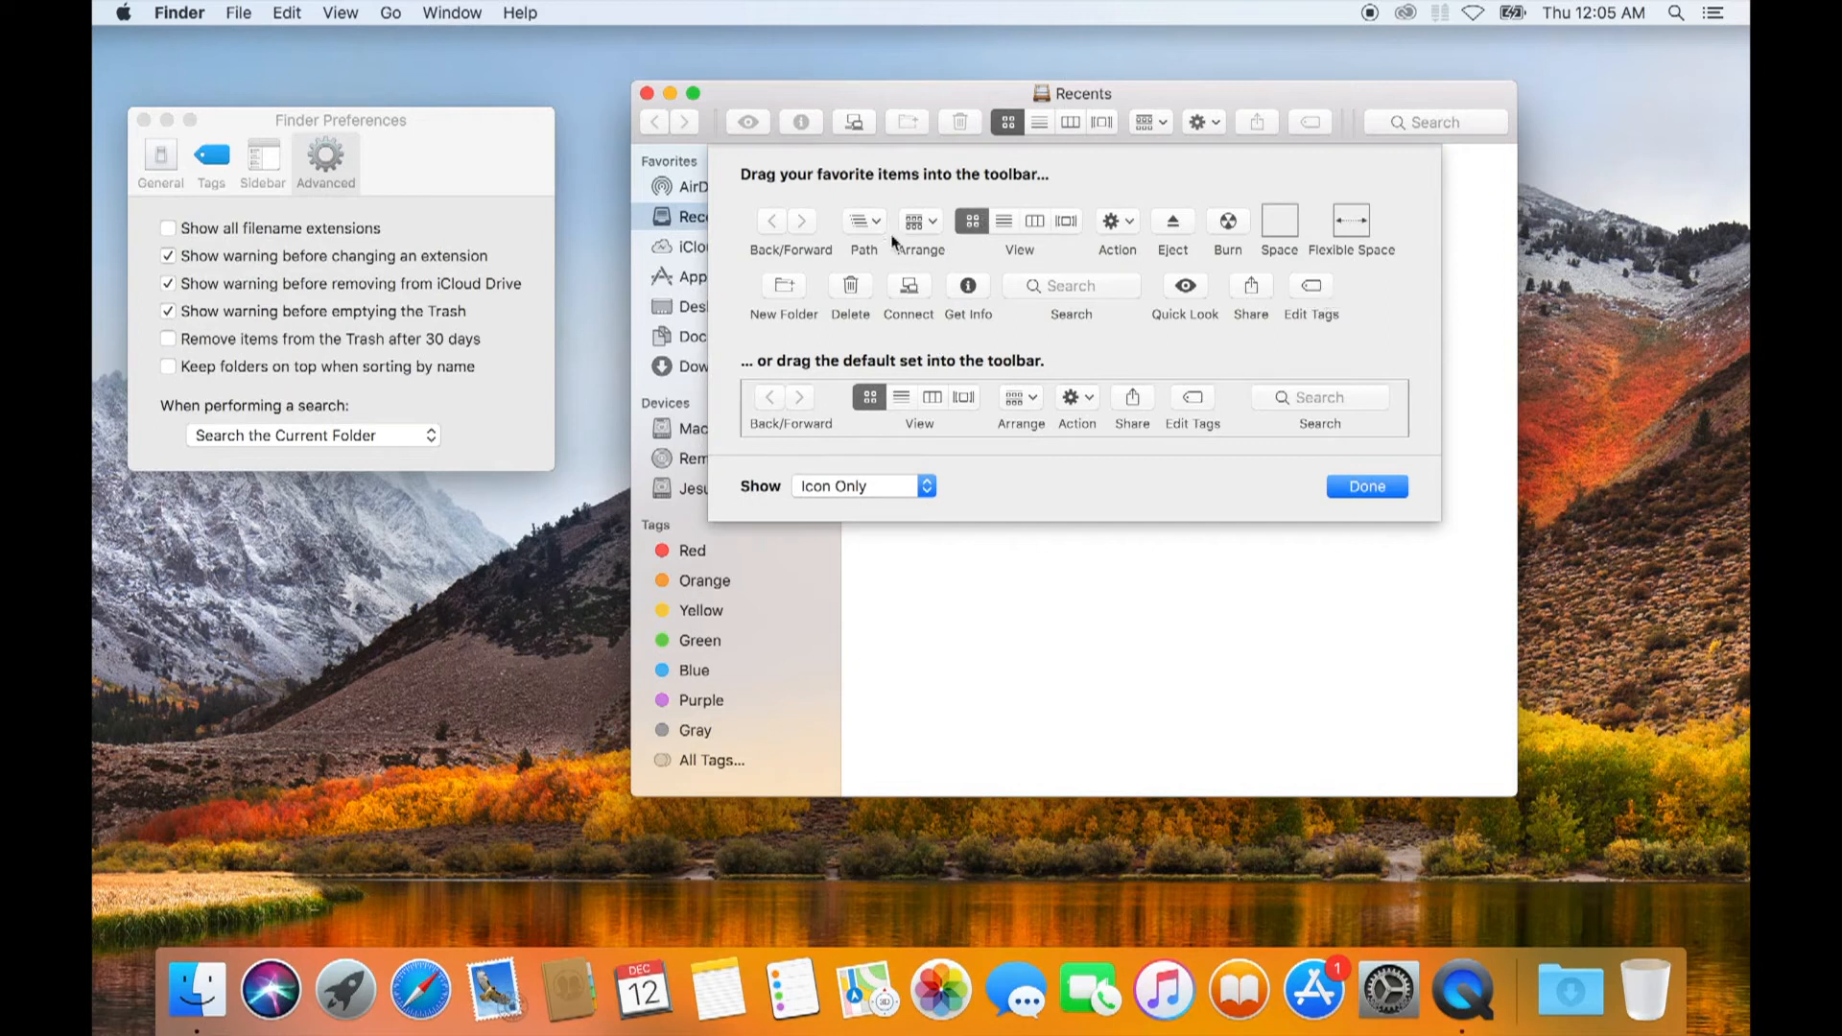
# Remove the five added items and the View buttons from the toolbar, and put View back before Arrange
pyautogui.moveTo(1025, 115); pyautogui.dragTo(1026, 285)
pyautogui.moveTo(989, 121); pyautogui.dragTo(993, 295)
pyautogui.moveTo(919, 123); pyautogui.dragTo(946, 297)
pyautogui.moveTo(878, 130); pyautogui.dragTo(936, 320)
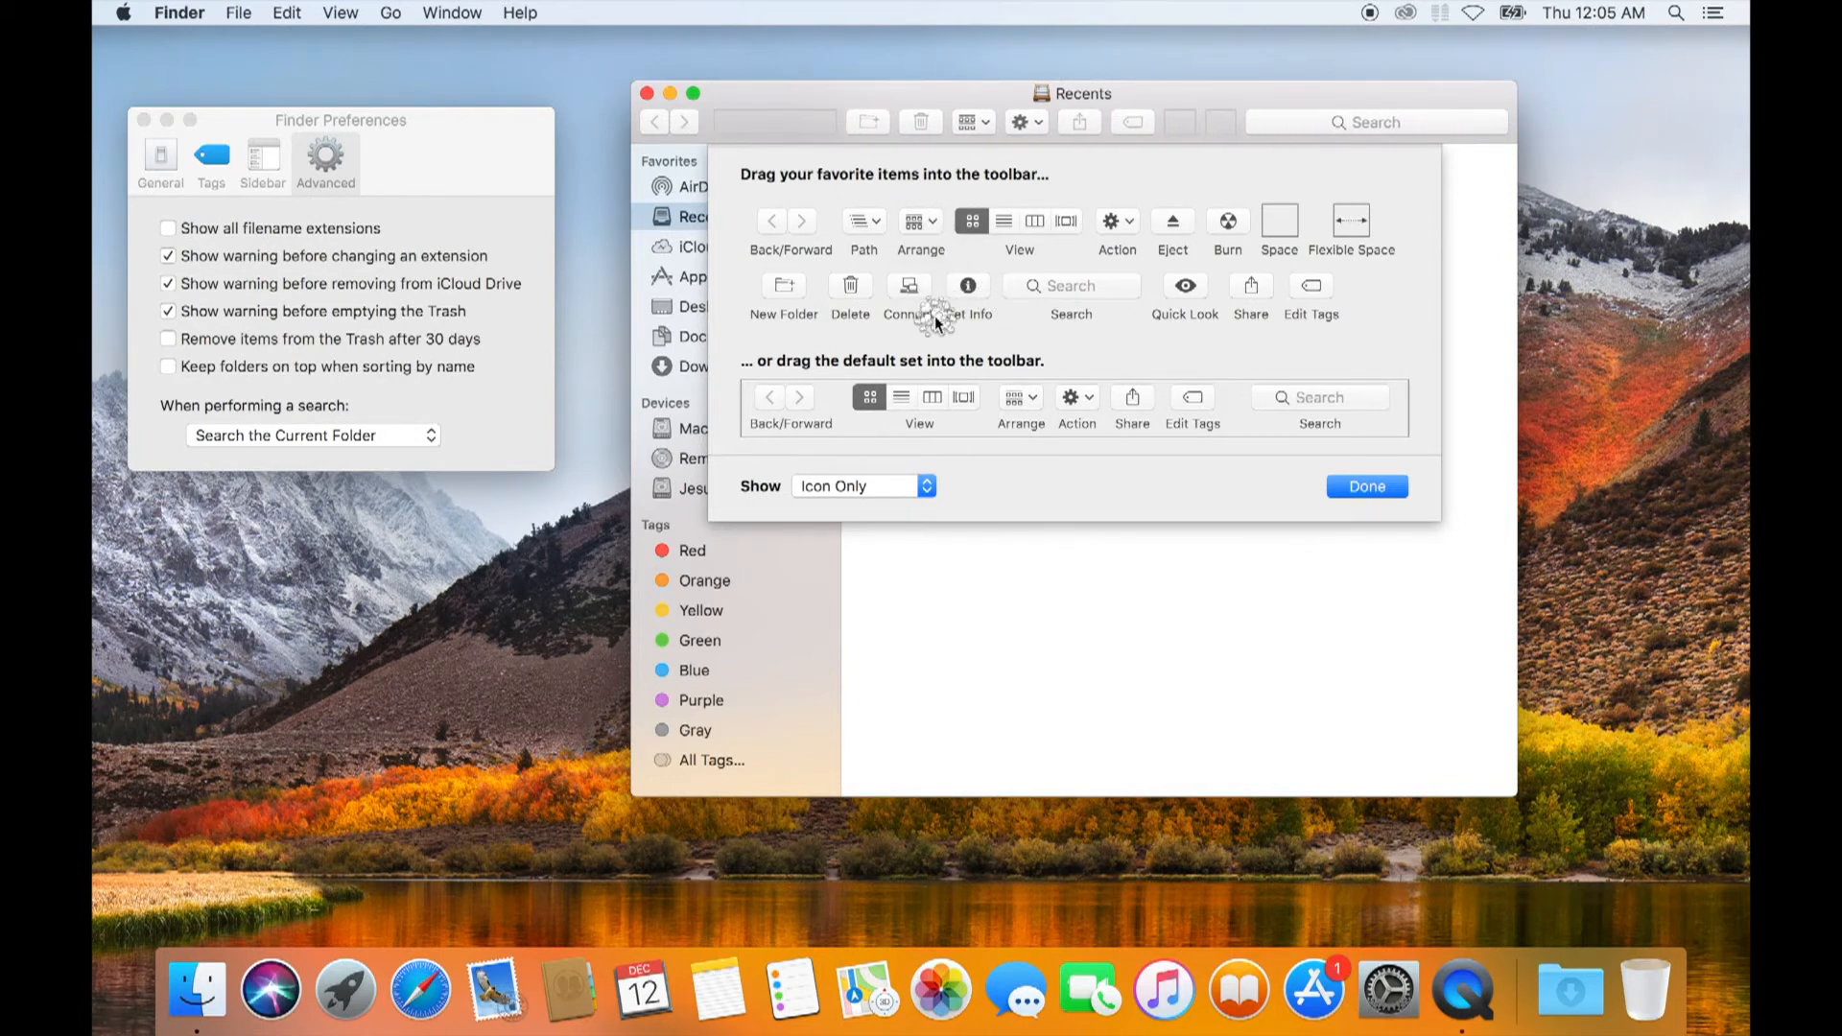
pyautogui.moveTo(919, 123); pyautogui.dragTo(914, 315)
pyautogui.moveTo(979, 223); pyautogui.dragTo(866, 116)
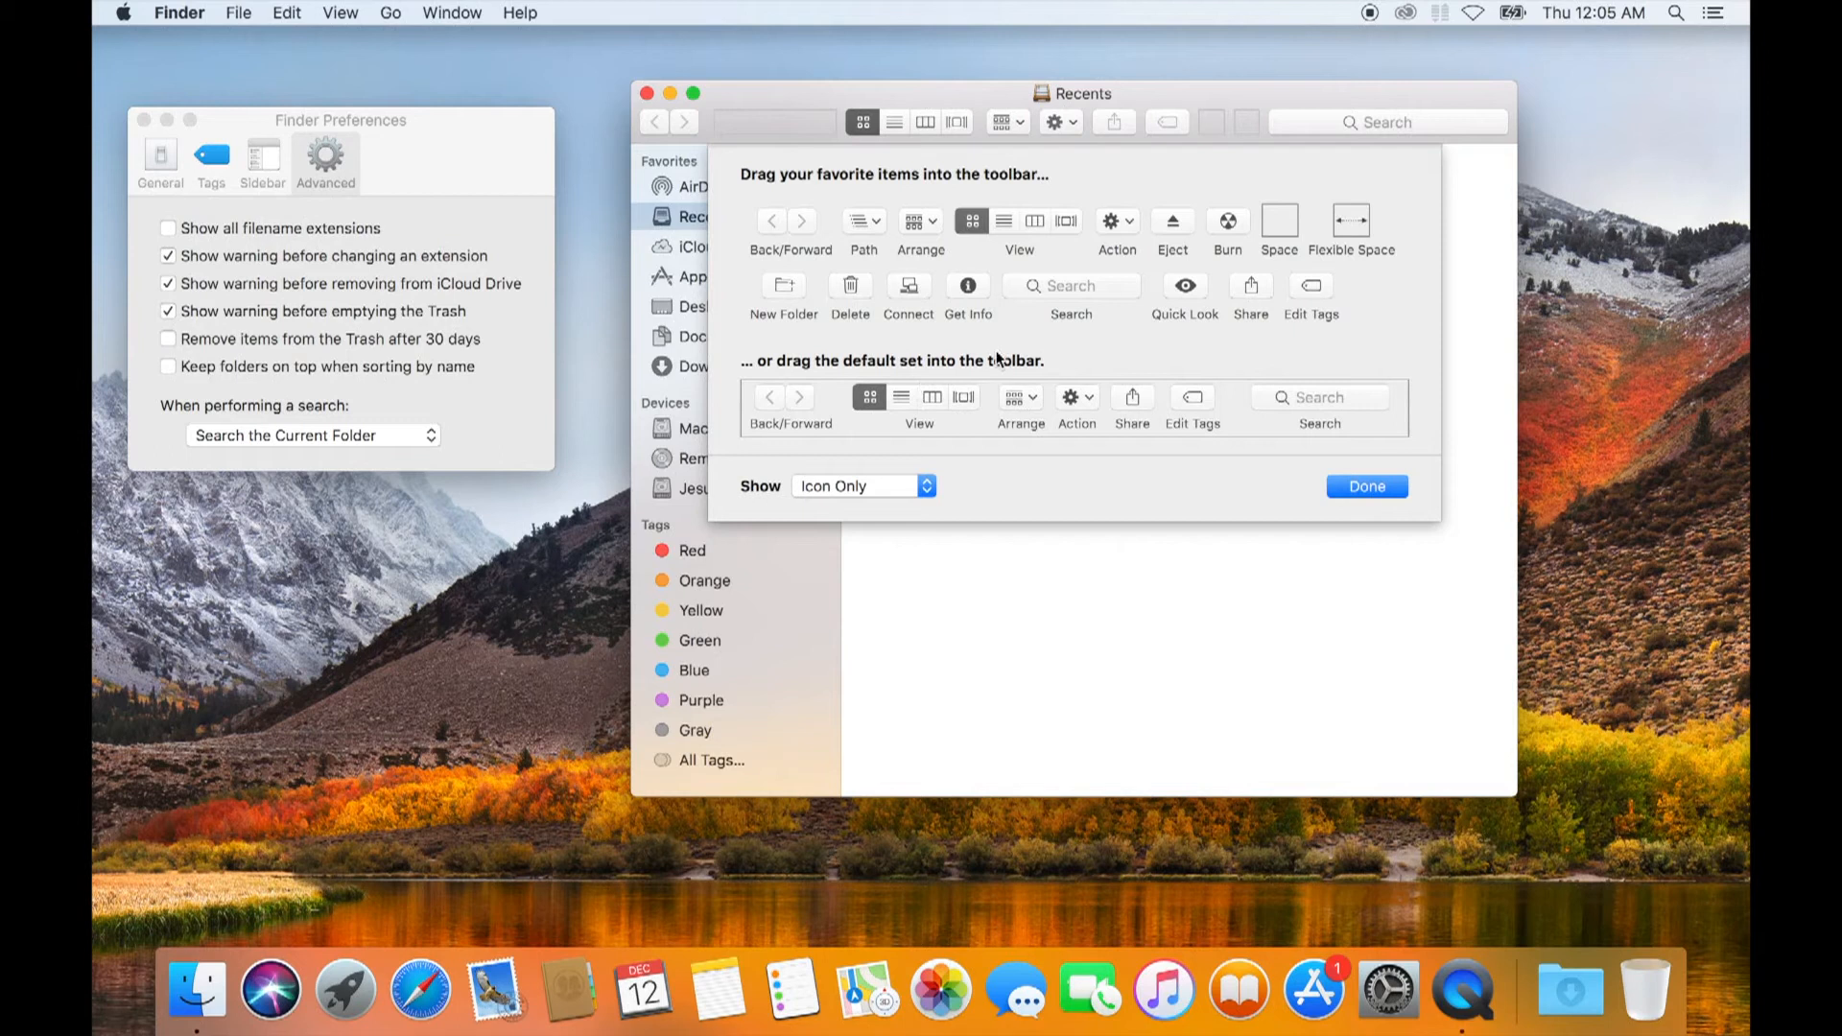
# Add New Folder, Delete and Get Info to the toolbar, in that order, before the View buttons
pyautogui.moveTo(968, 286); pyautogui.dragTo(869, 122)
pyautogui.moveTo(831, 270); pyautogui.dragTo(826, 121)
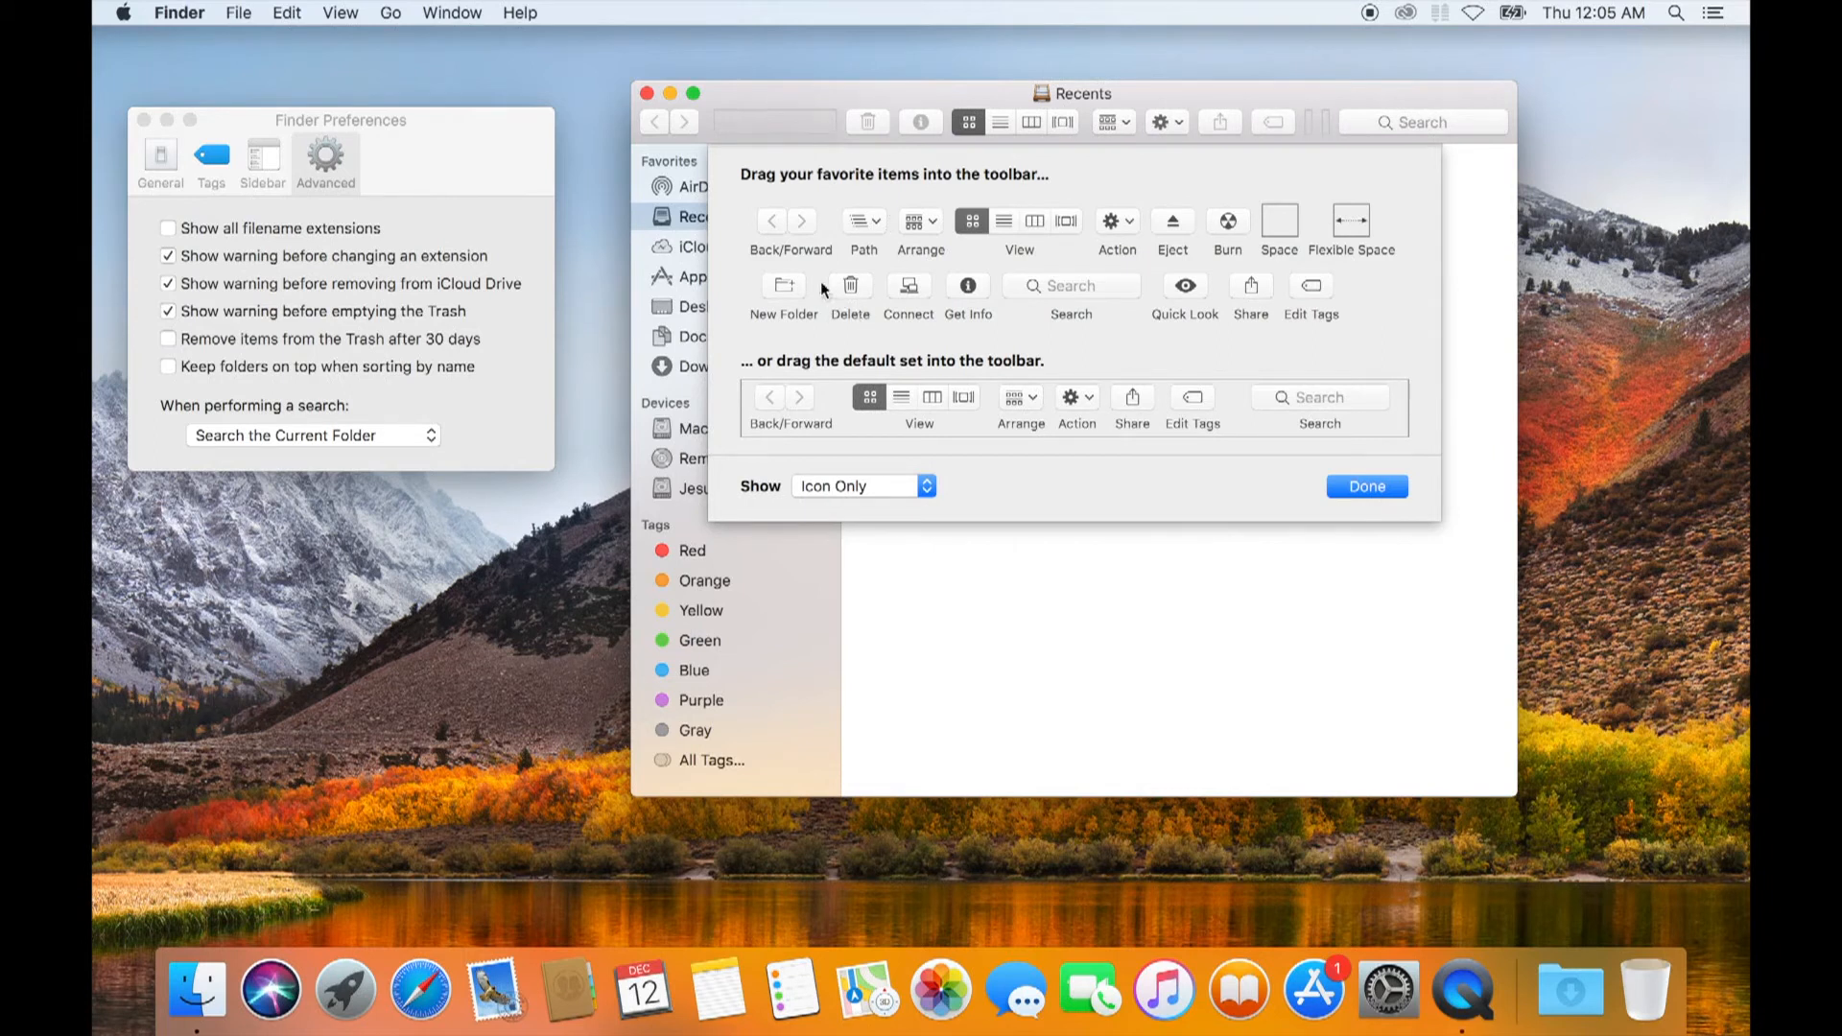
pyautogui.moveTo(785, 278); pyautogui.dragTo(845, 123)
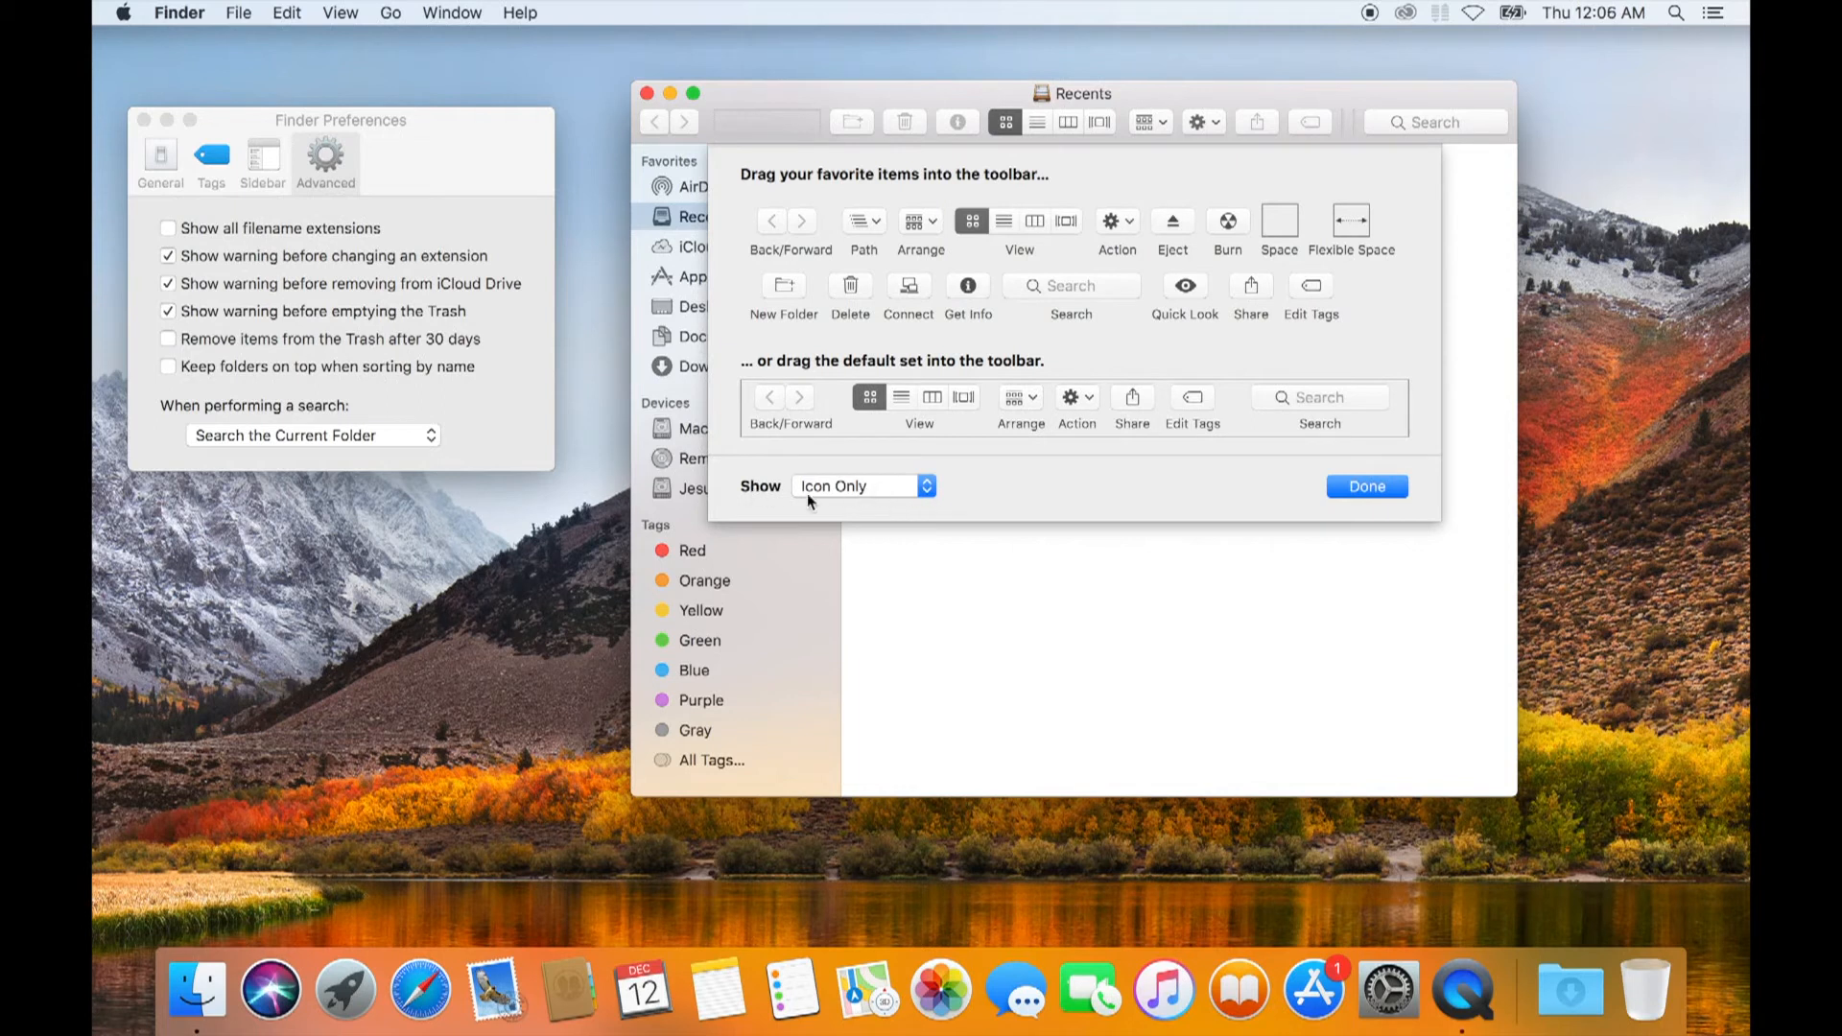
# Switch the toolbar display to Text Only and back to Icon Only
pyautogui.click(928, 489)
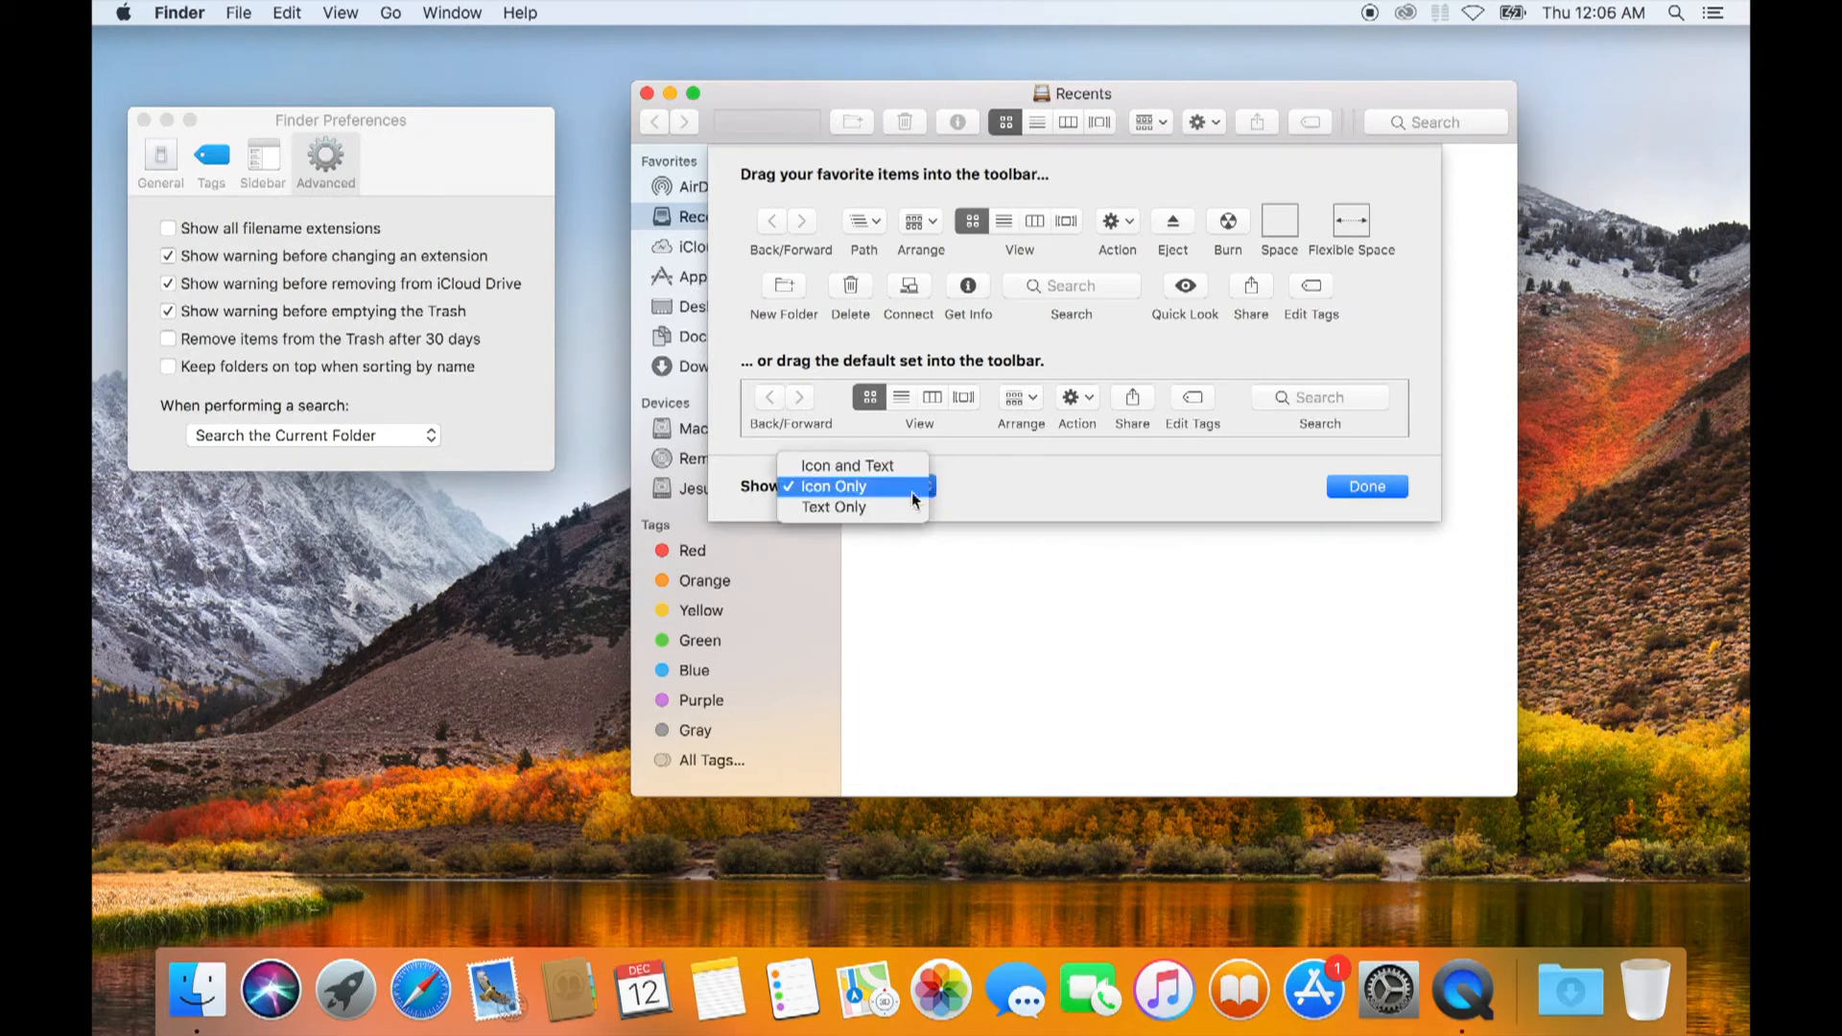
pyautogui.click(900, 508)
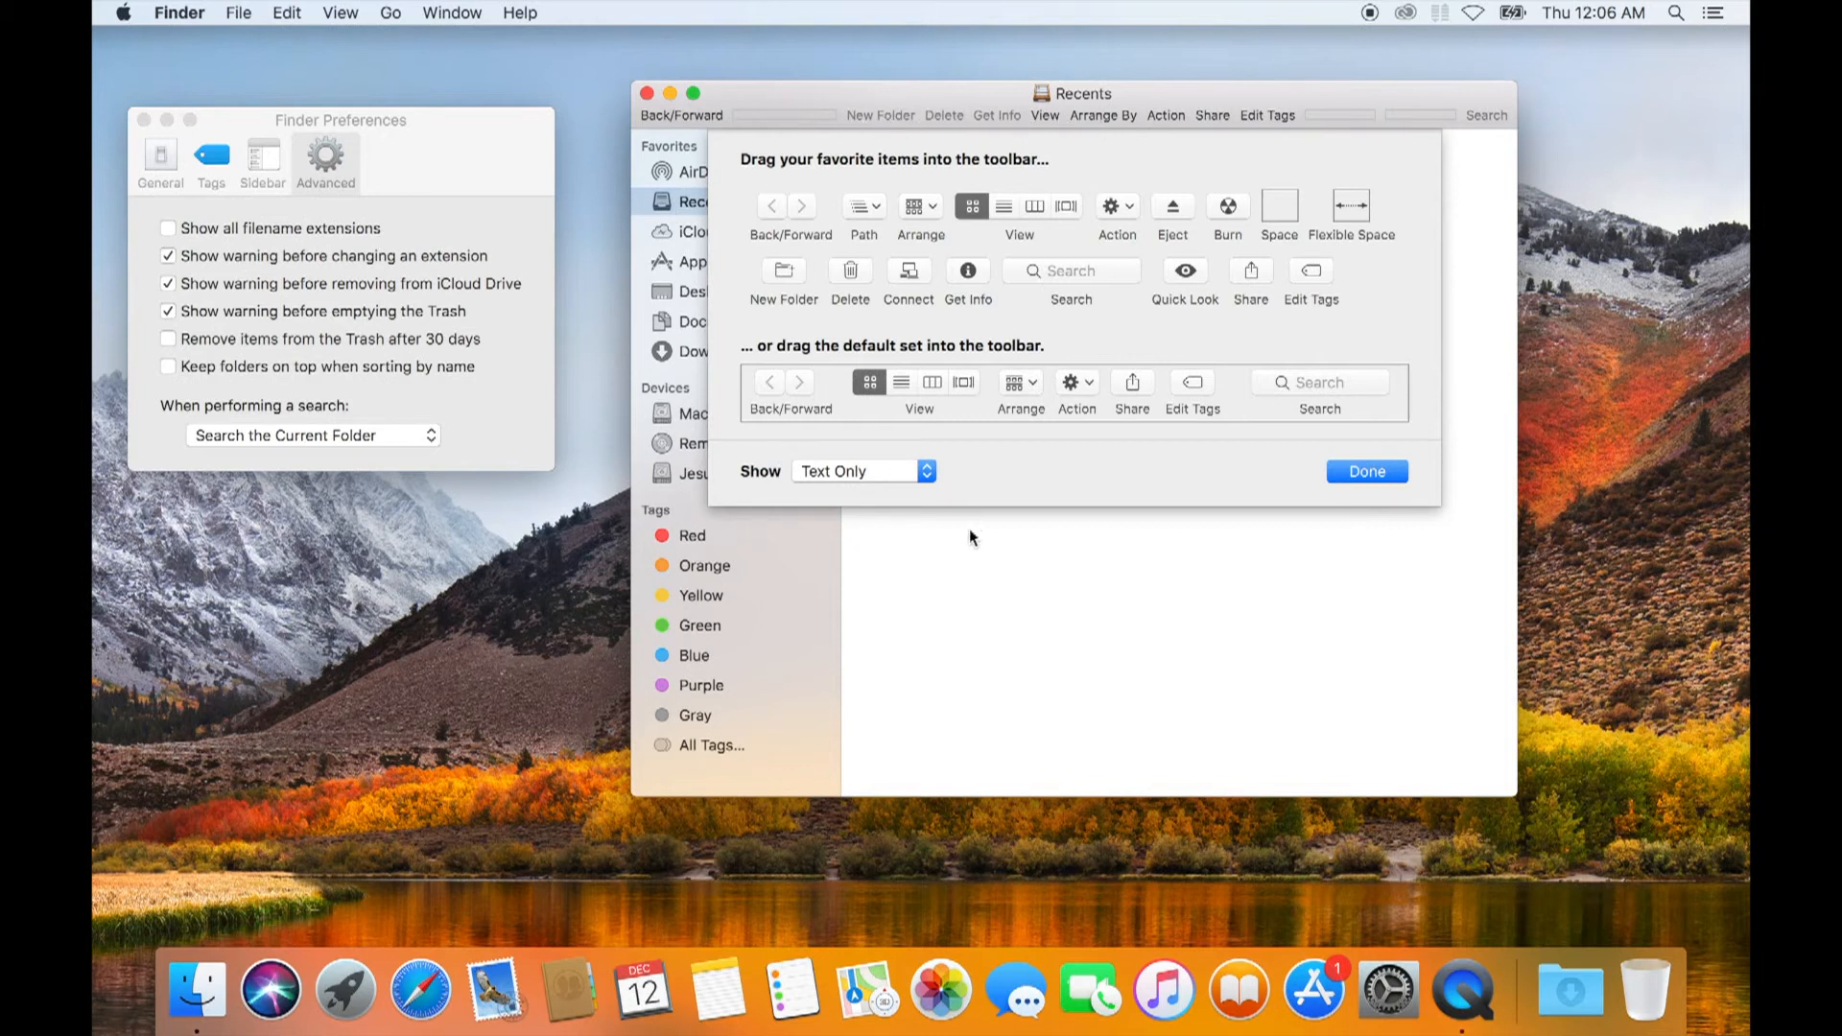
pyautogui.click(927, 474)
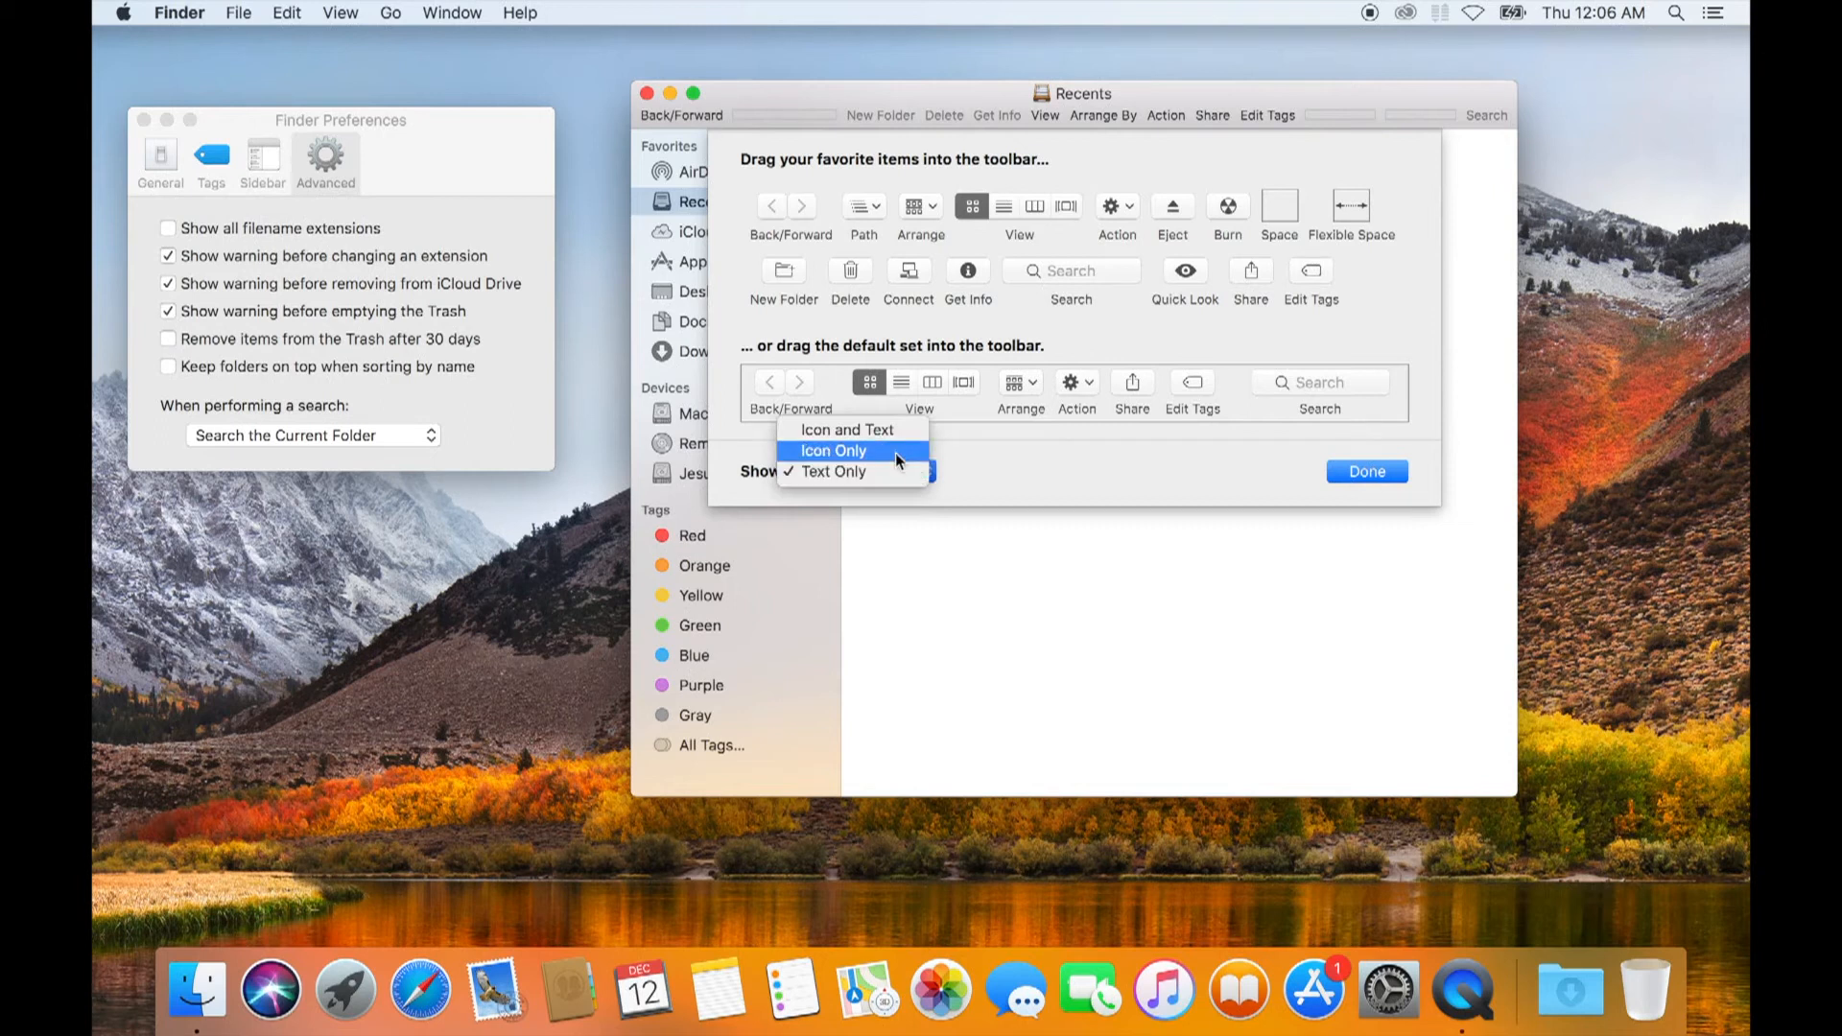
pyautogui.click(896, 453)
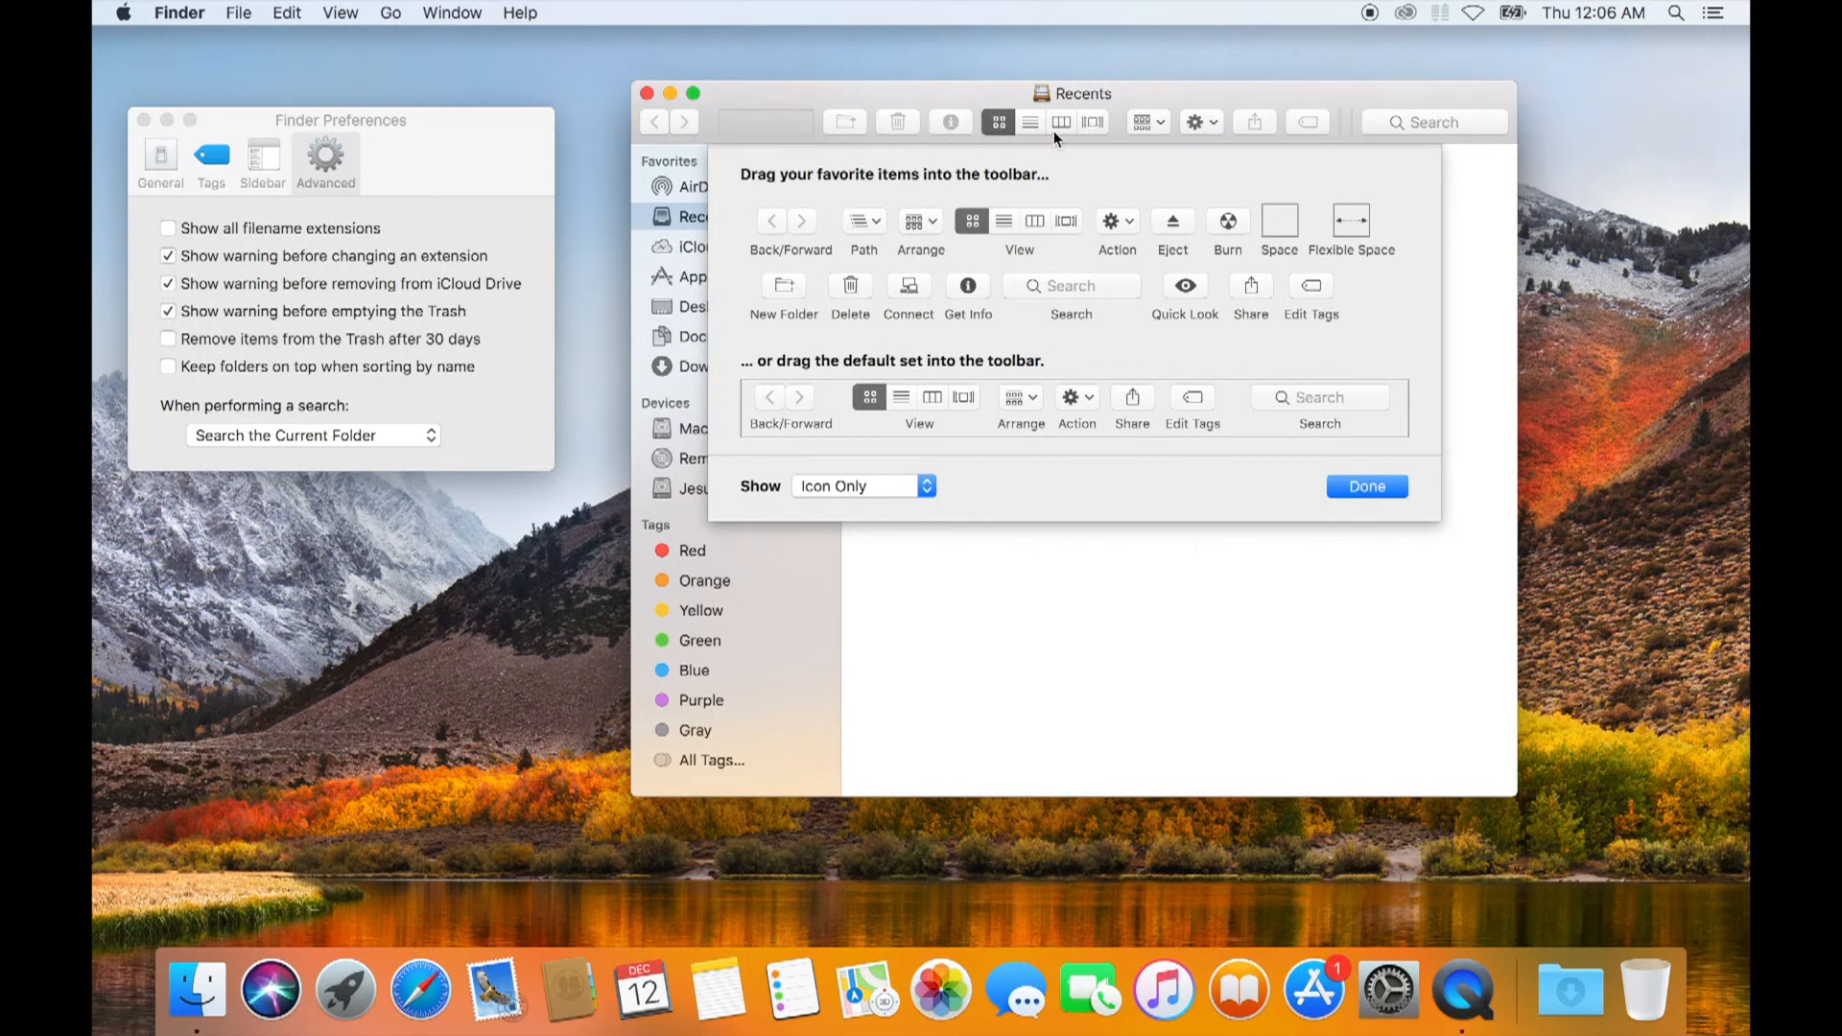
# Try the Icon and Text toolbar display, restore Icon Only and finish the toolbar customization
pyautogui.click(927, 488)
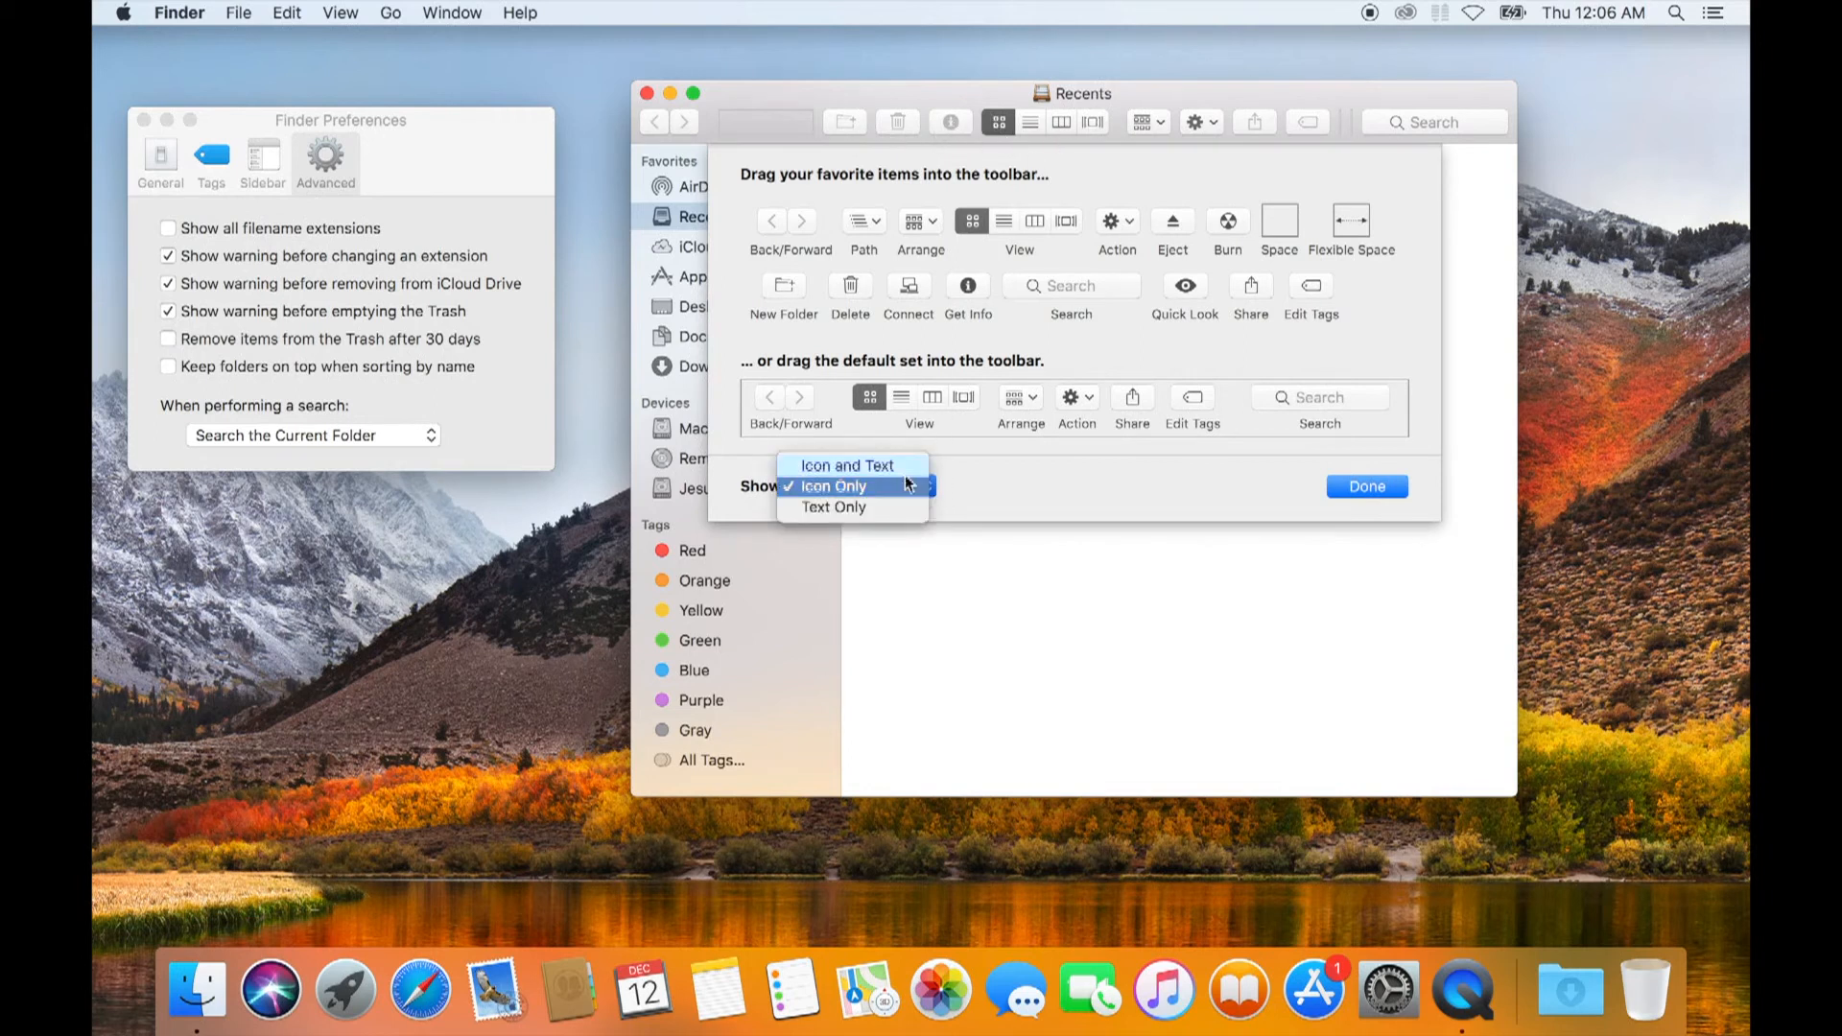
pyautogui.click(831, 468)
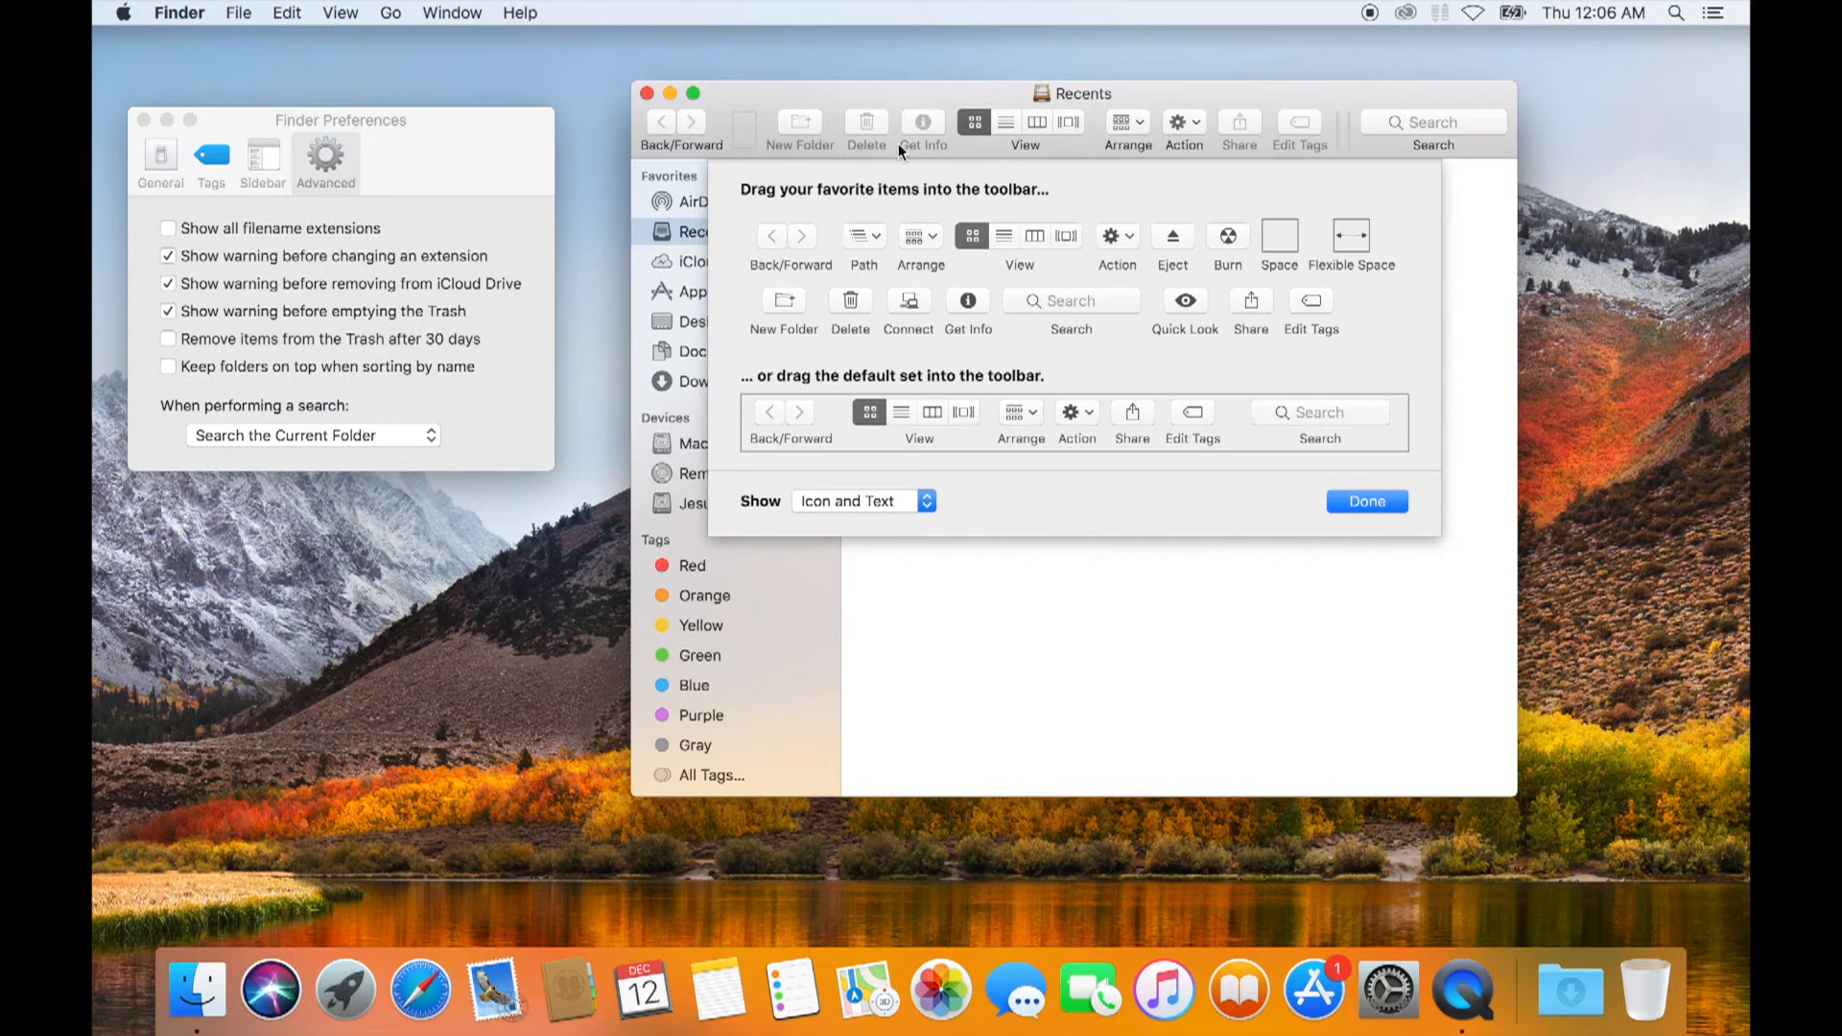
pyautogui.click(923, 501)
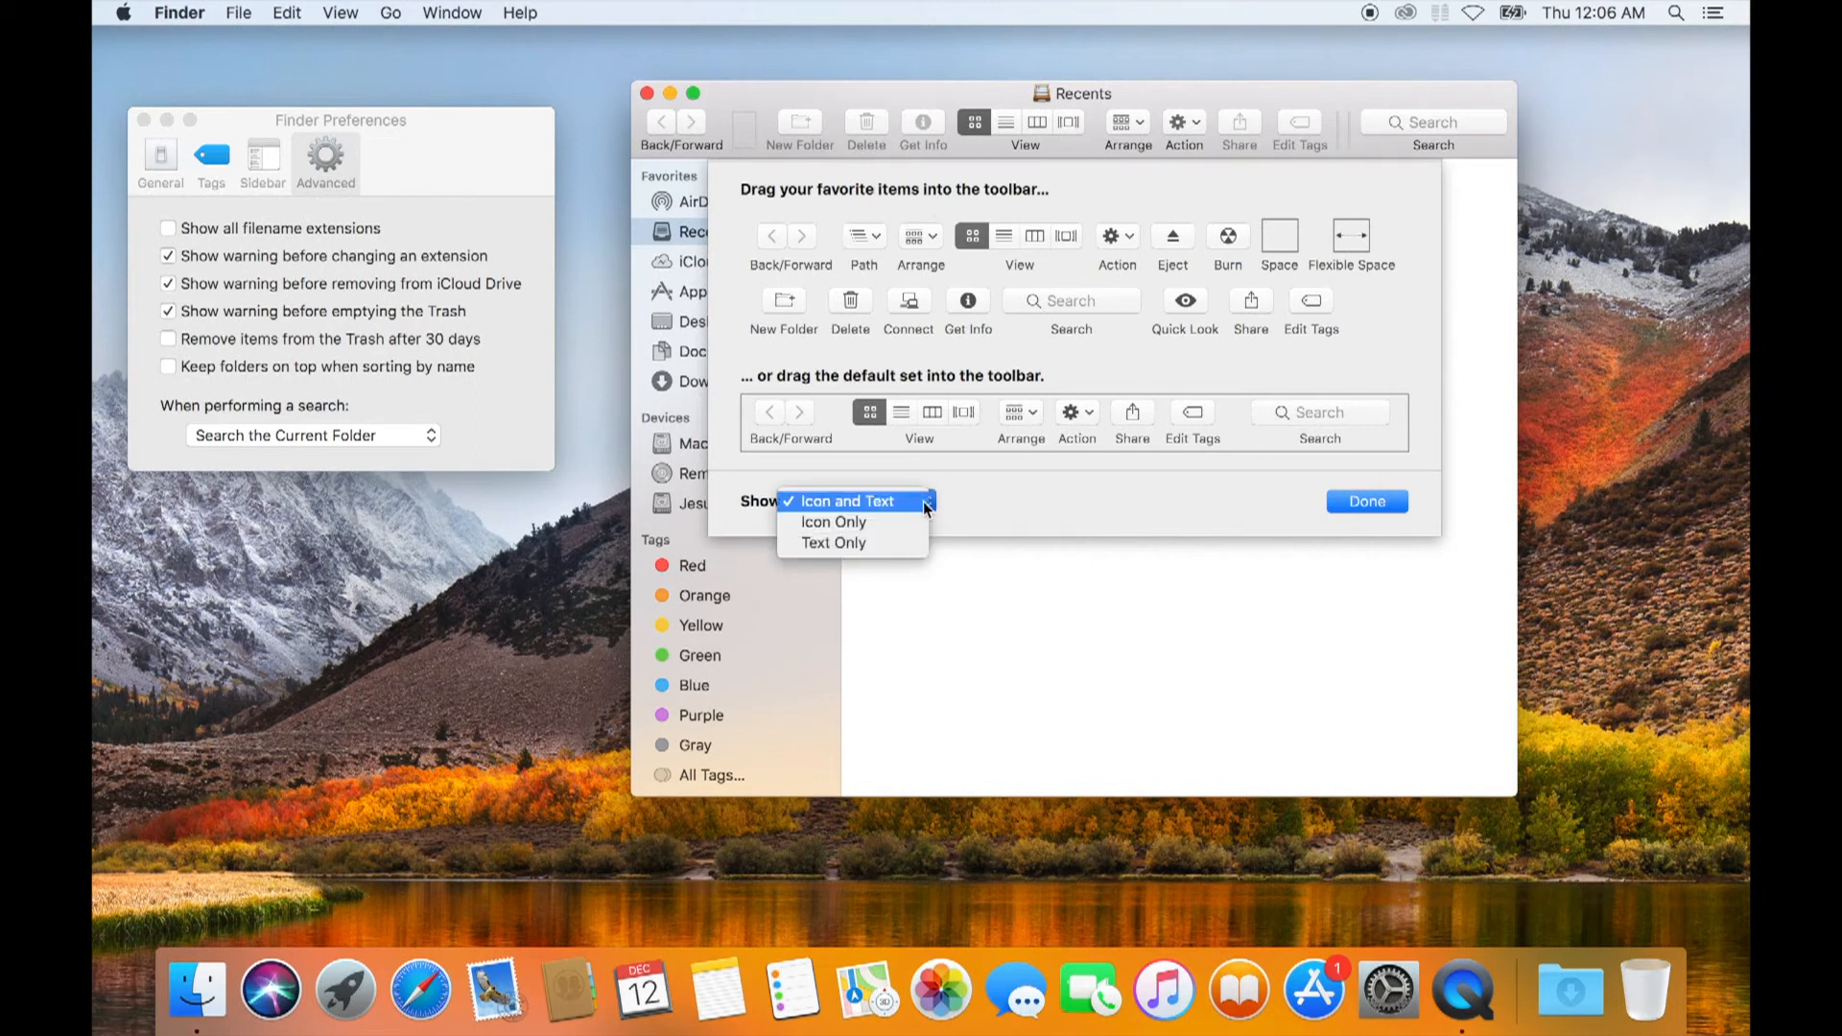
pyautogui.click(866, 523)
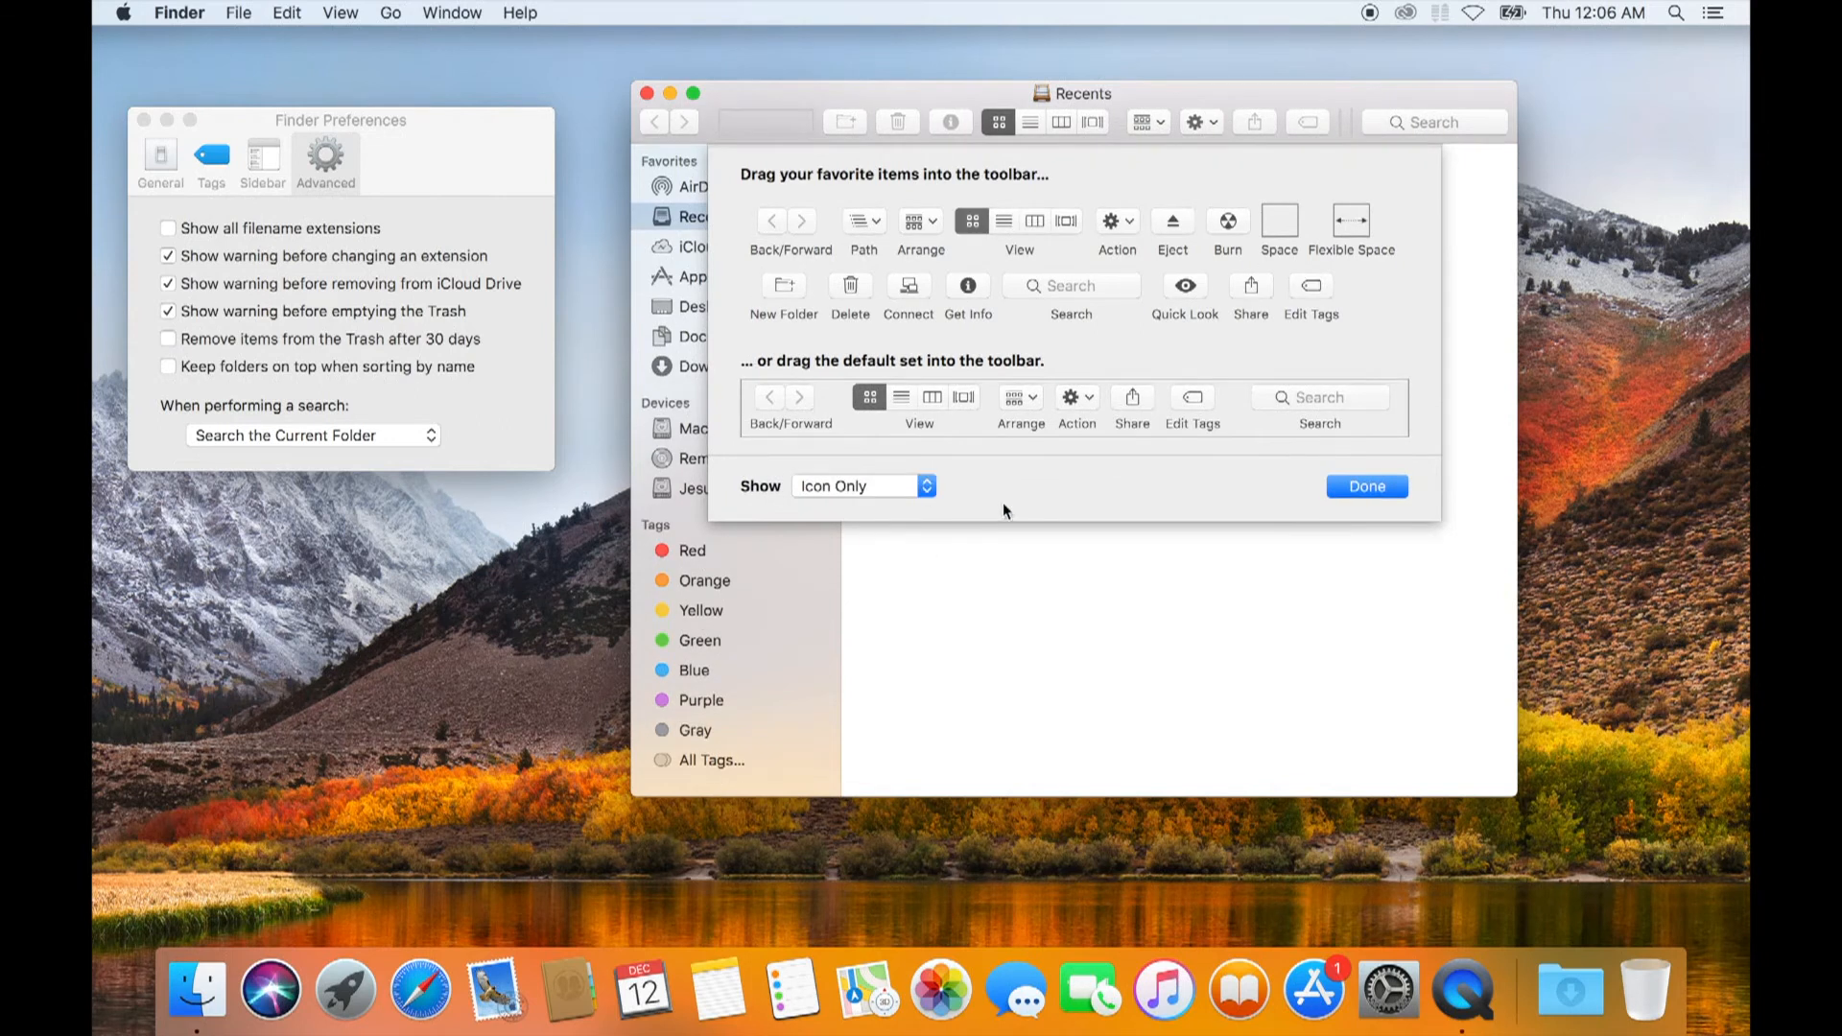
pyautogui.click(1364, 488)
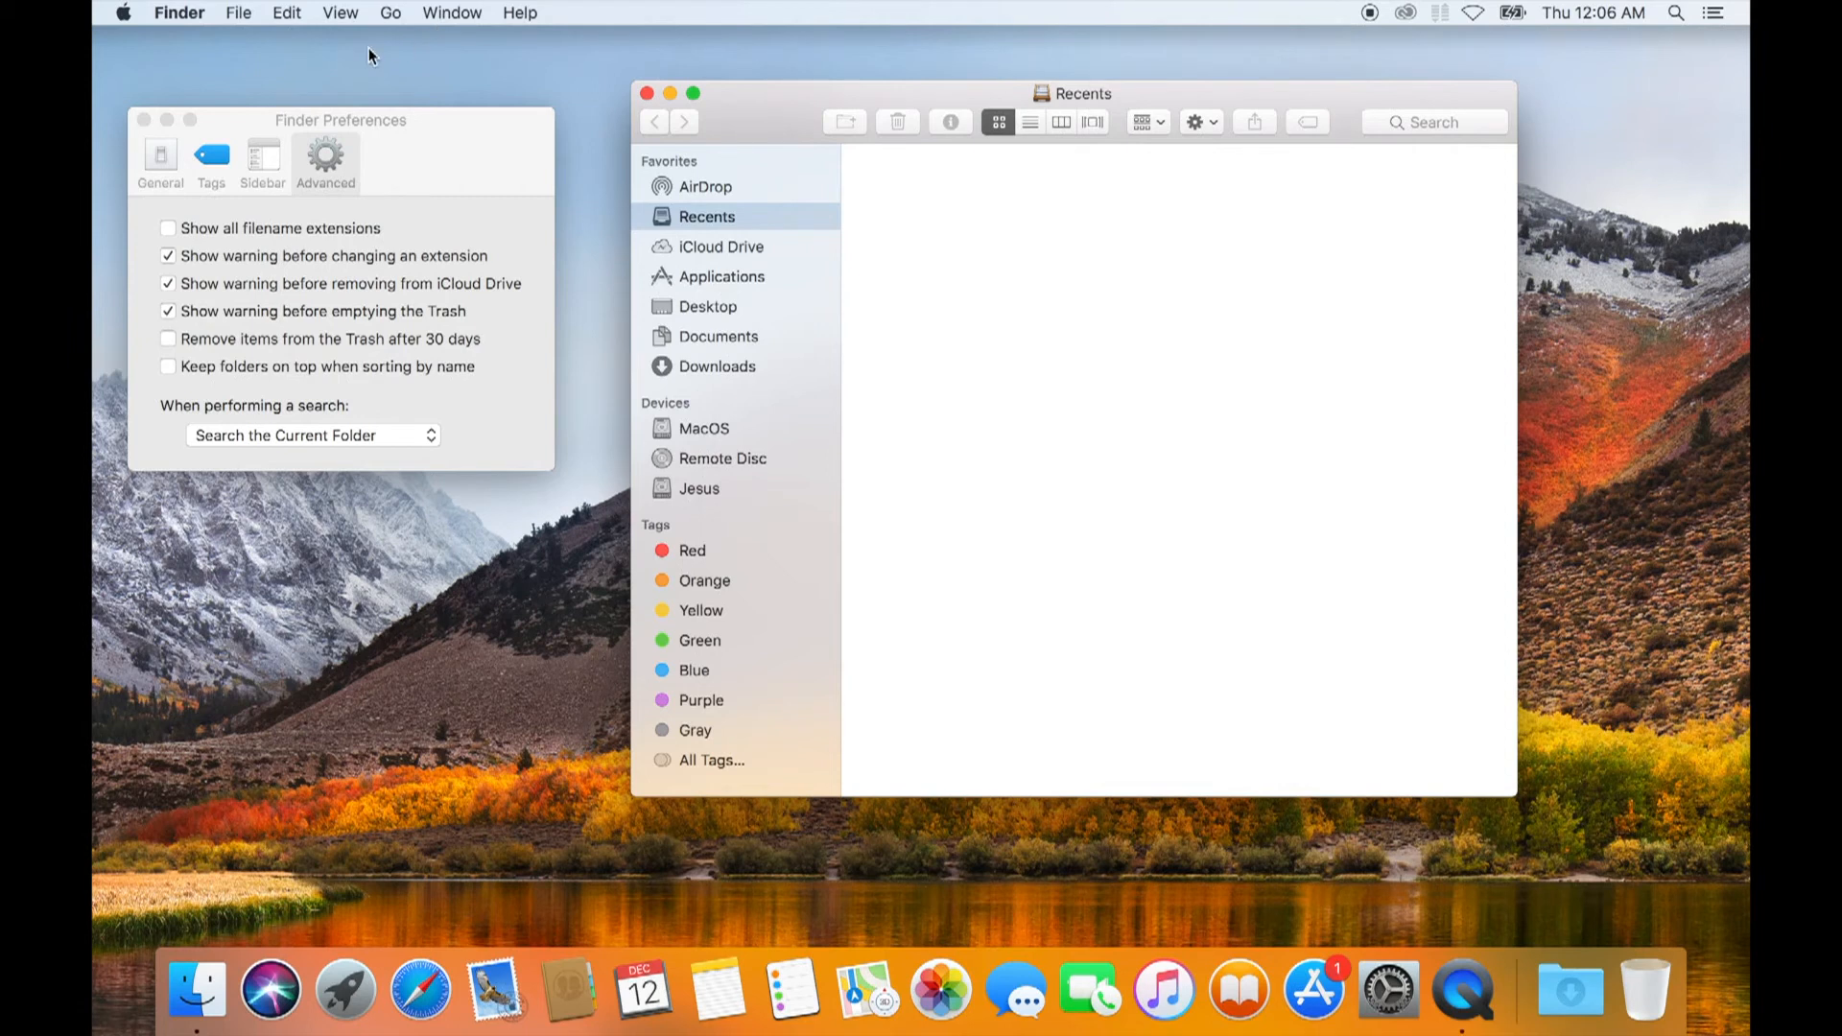
# Show the tab bar in the Recents window and hide it again
pyautogui.click(341, 14)
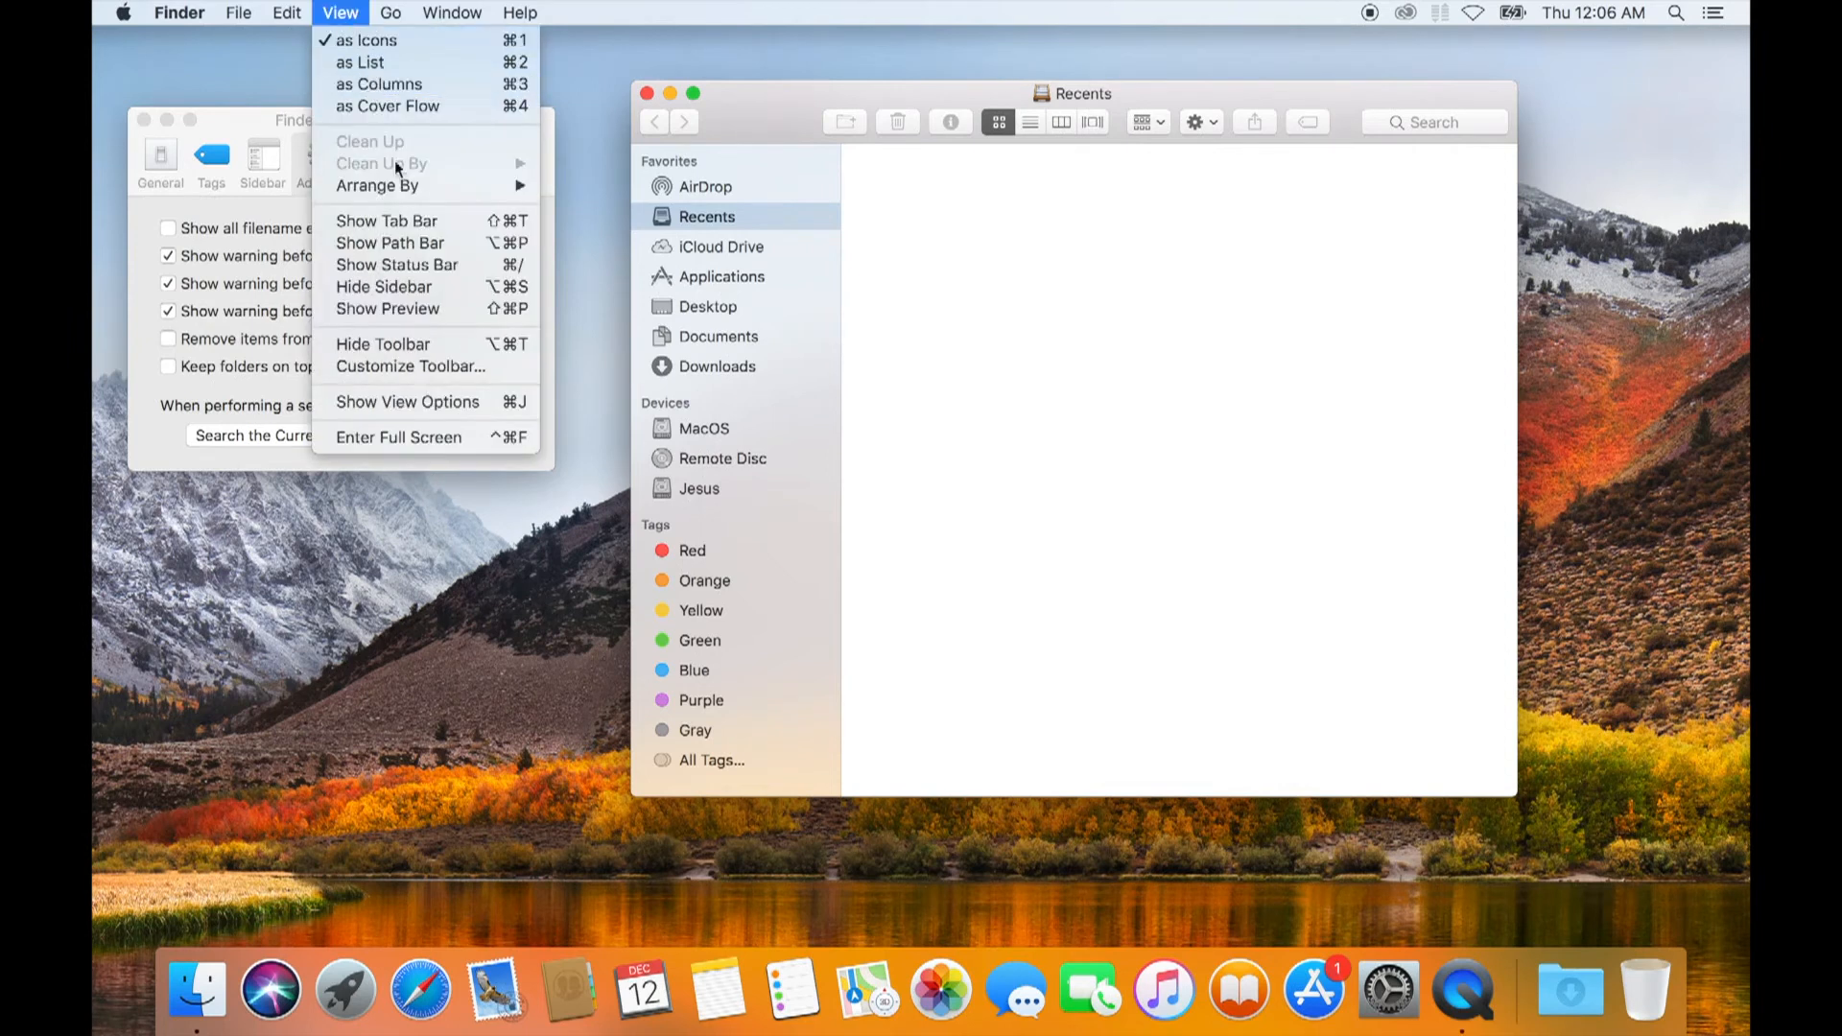
pyautogui.click(391, 222)
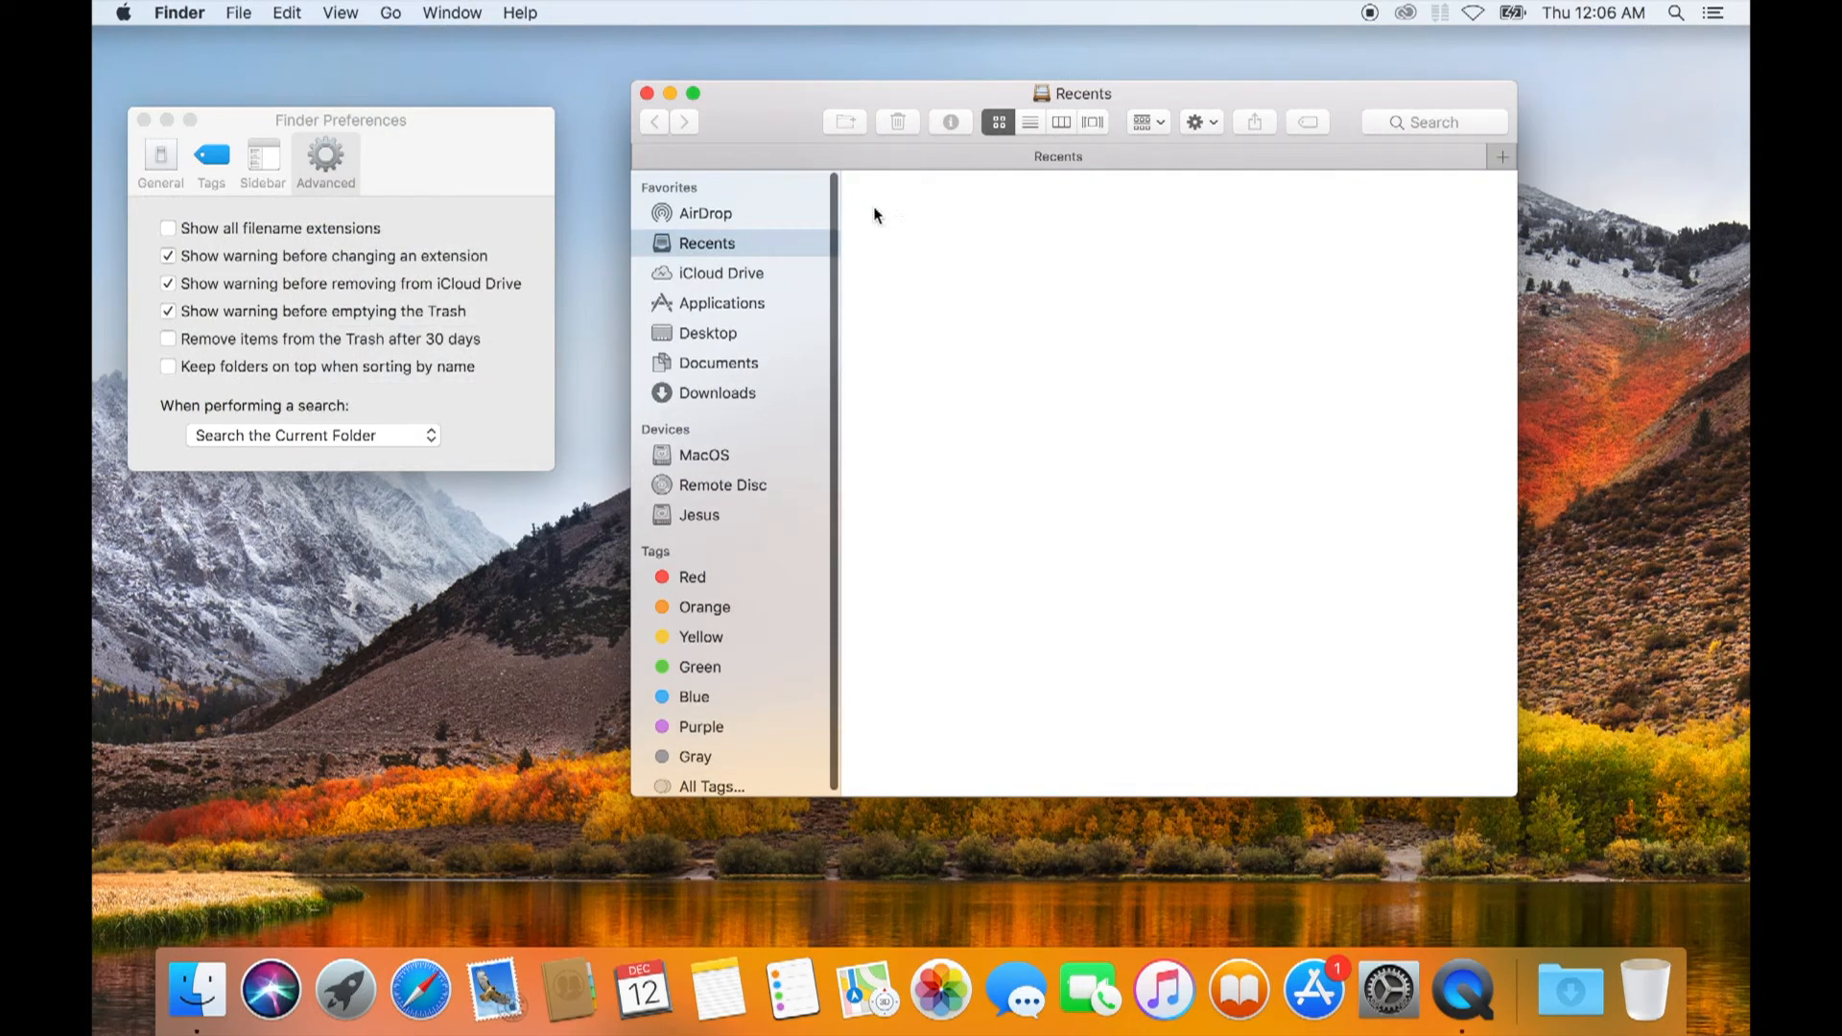
pyautogui.click(341, 13)
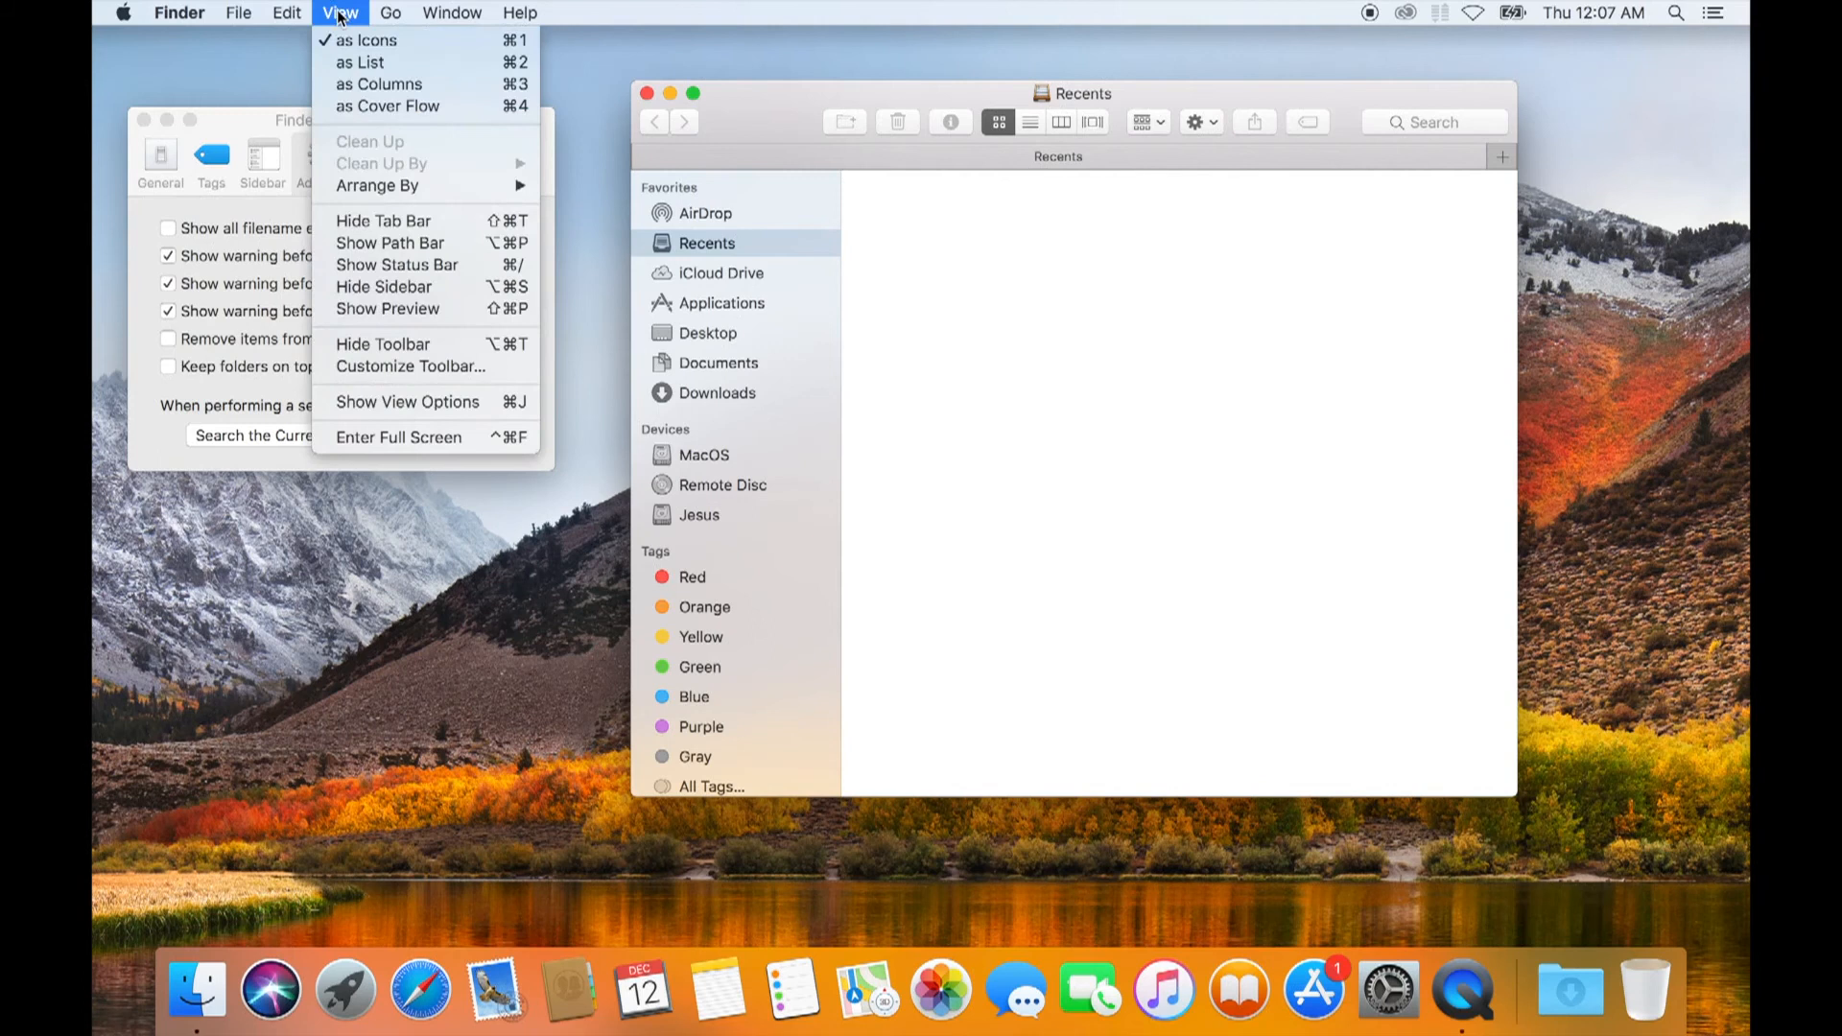
pyautogui.click(367, 227)
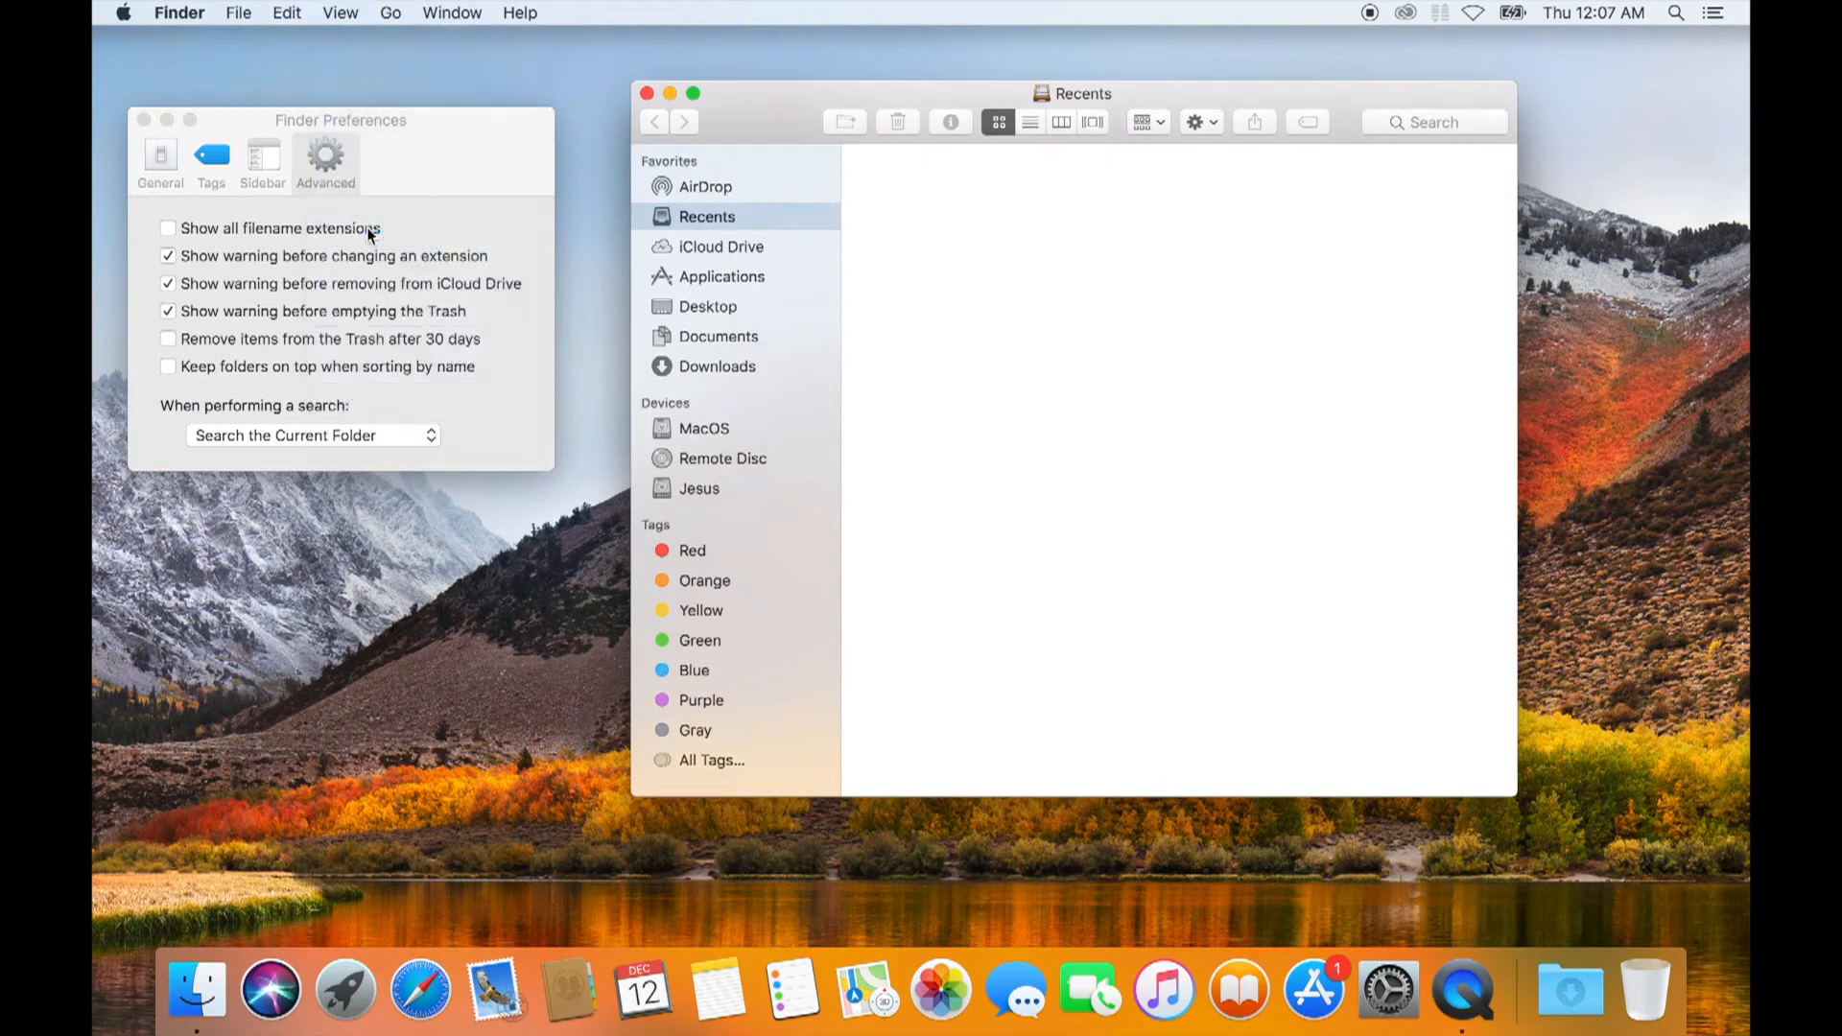
# Show the tab bar and add two new tabs to the Finder window
pyautogui.click(334, 14)
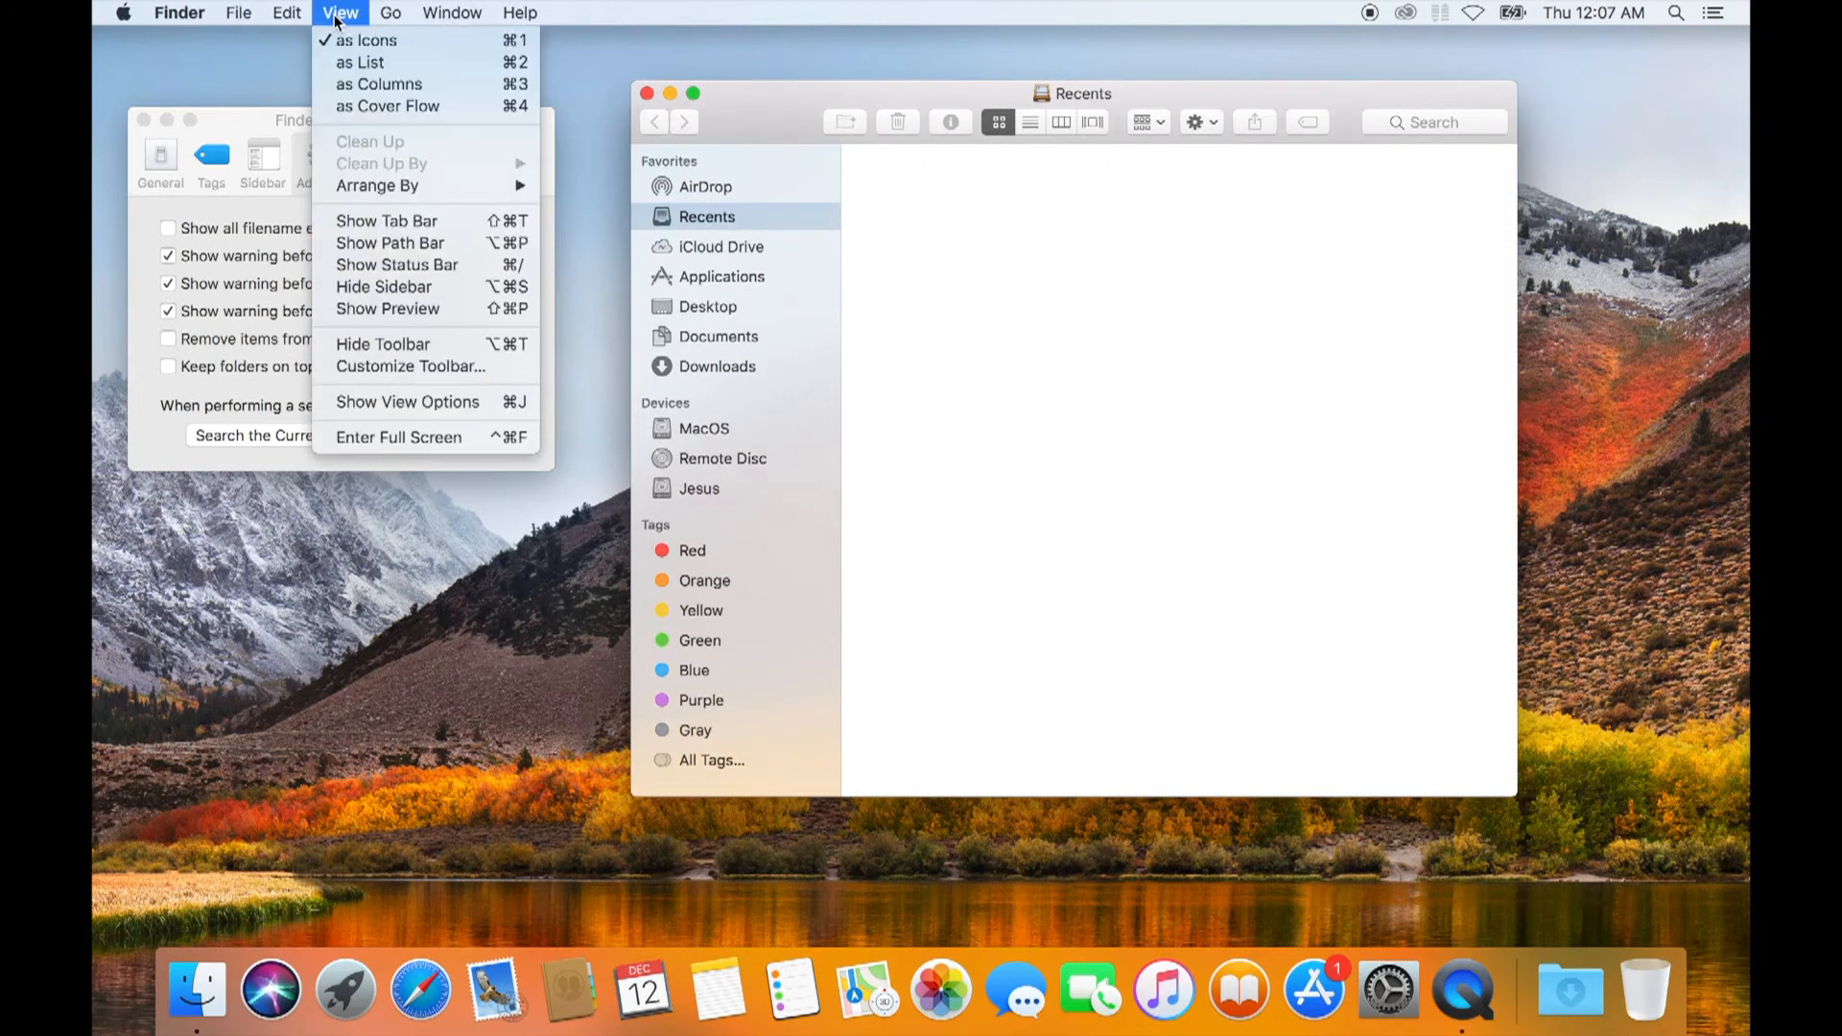
pyautogui.click(437, 223)
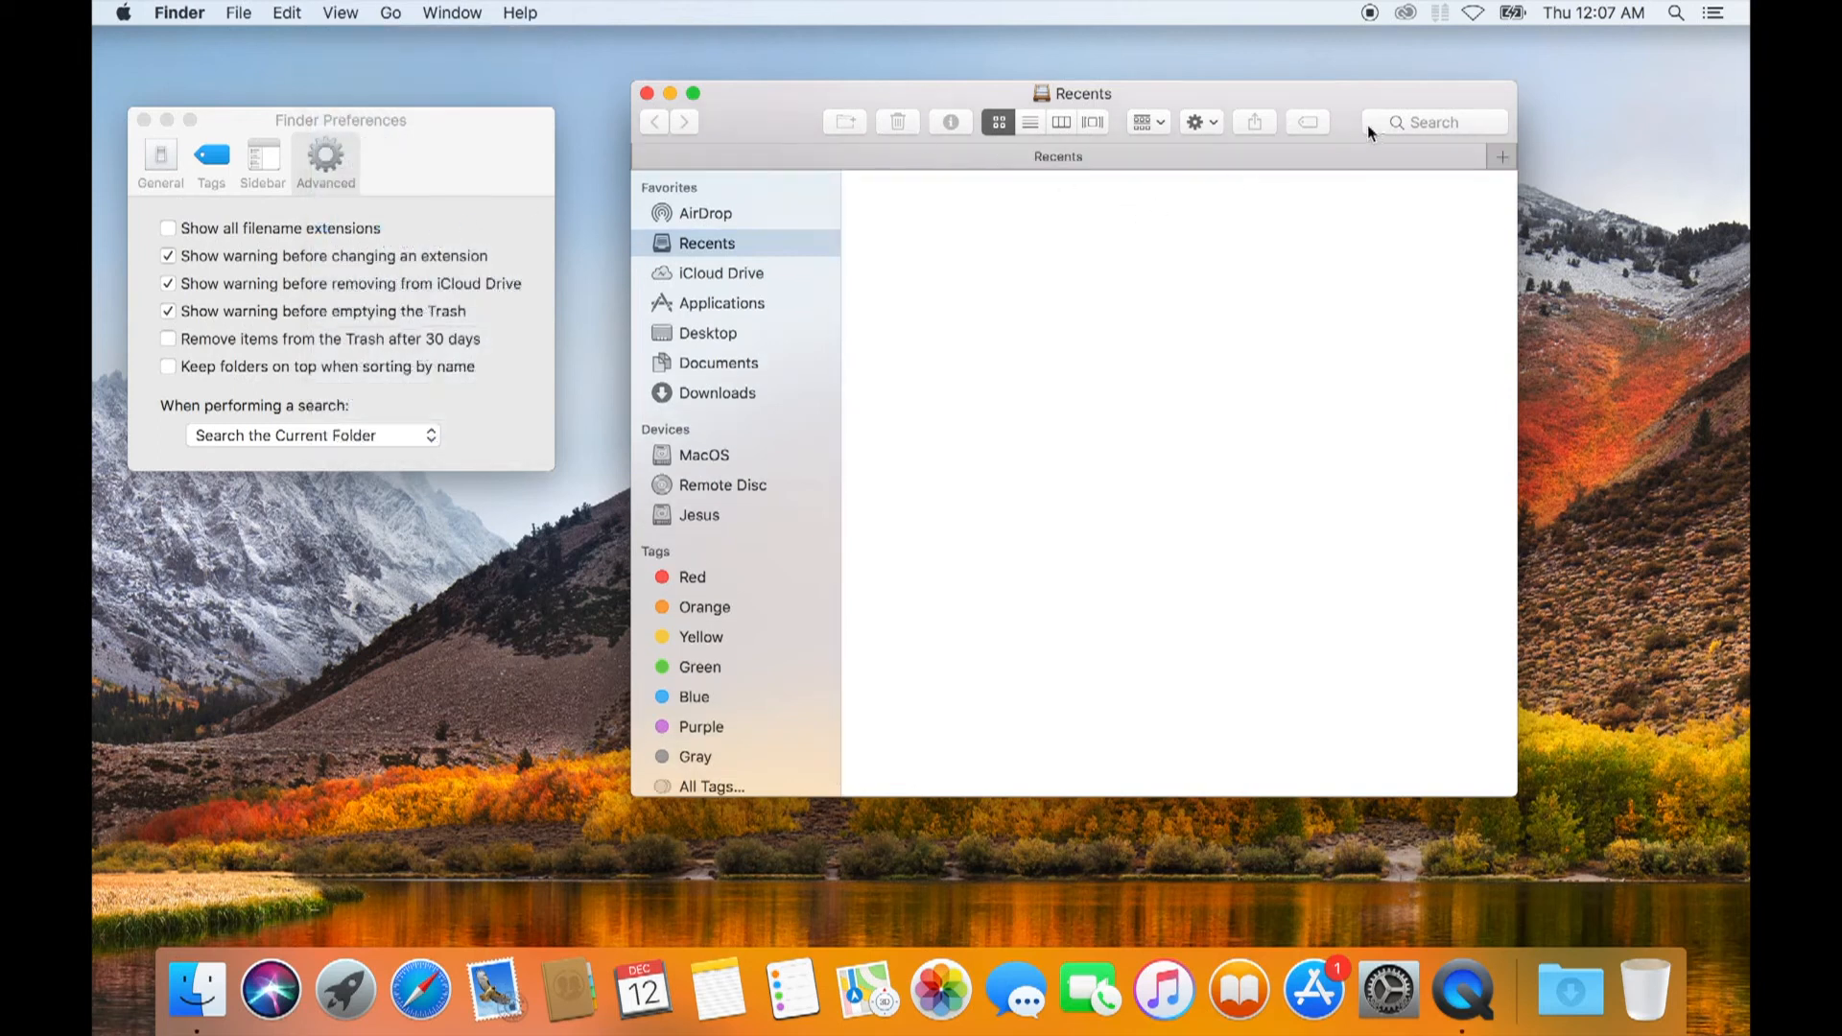
pyautogui.click(1503, 155)
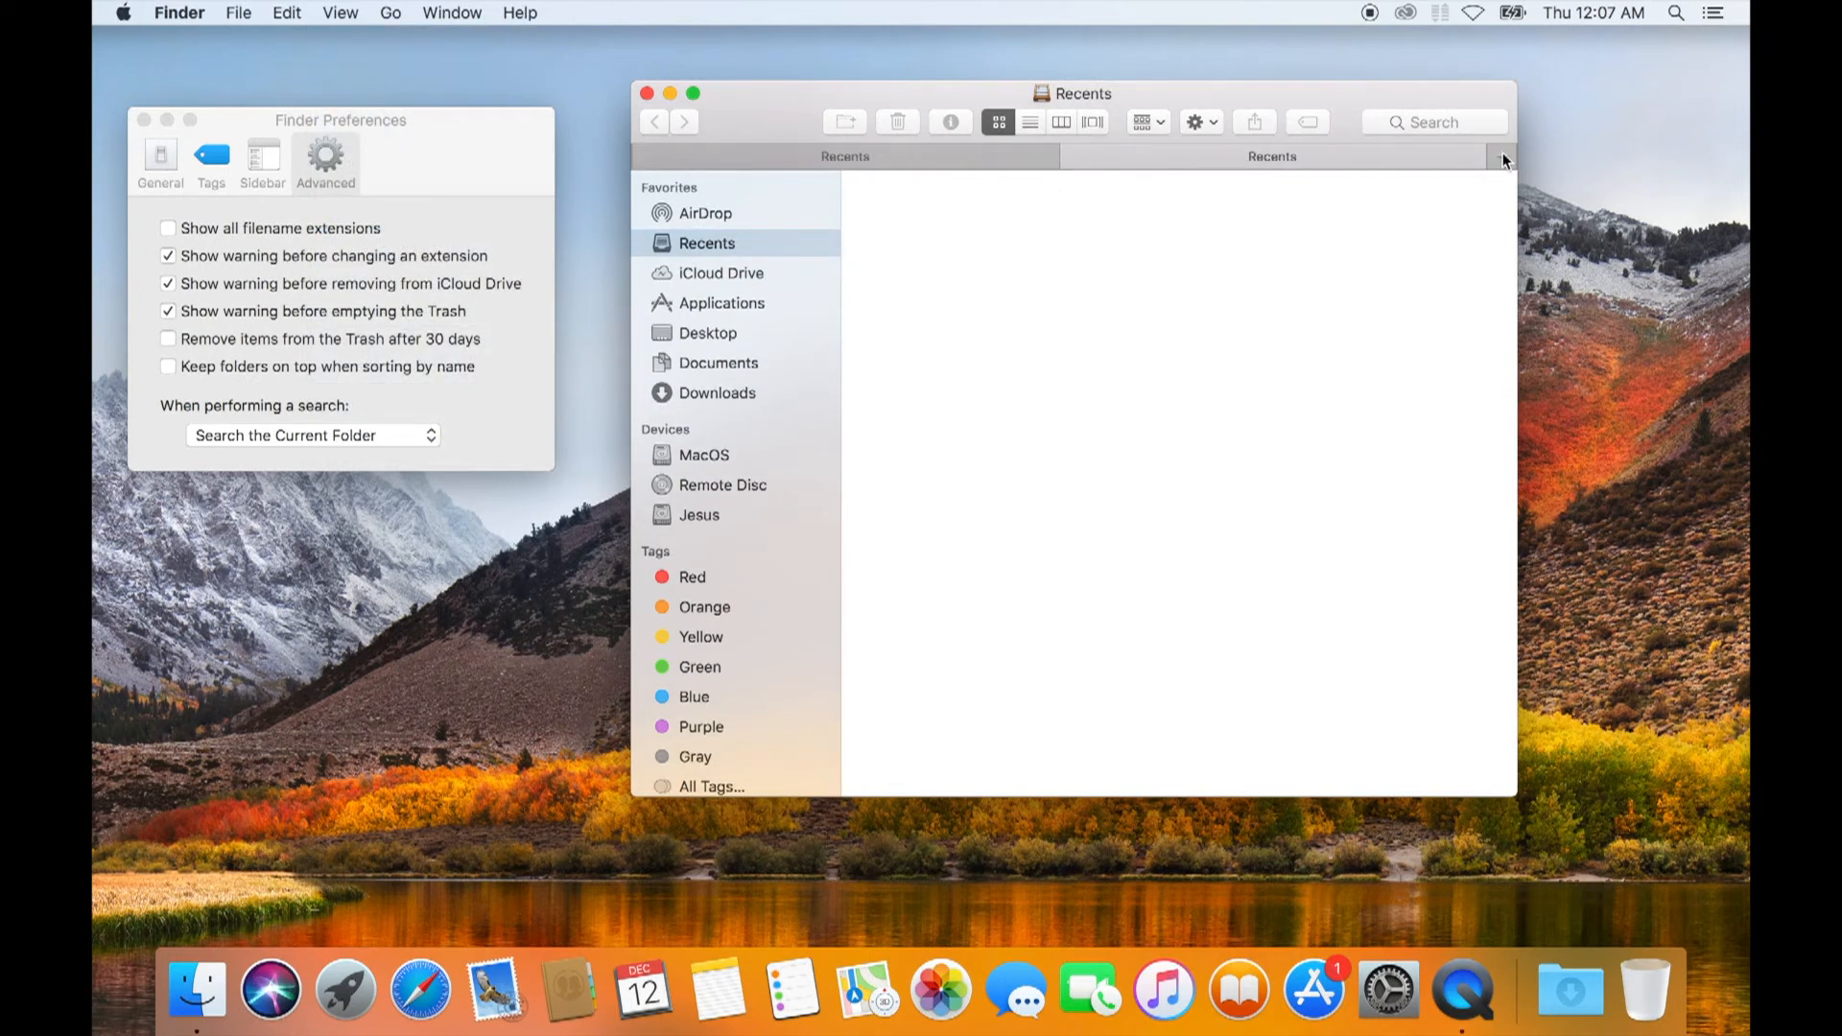
pyautogui.click(1503, 156)
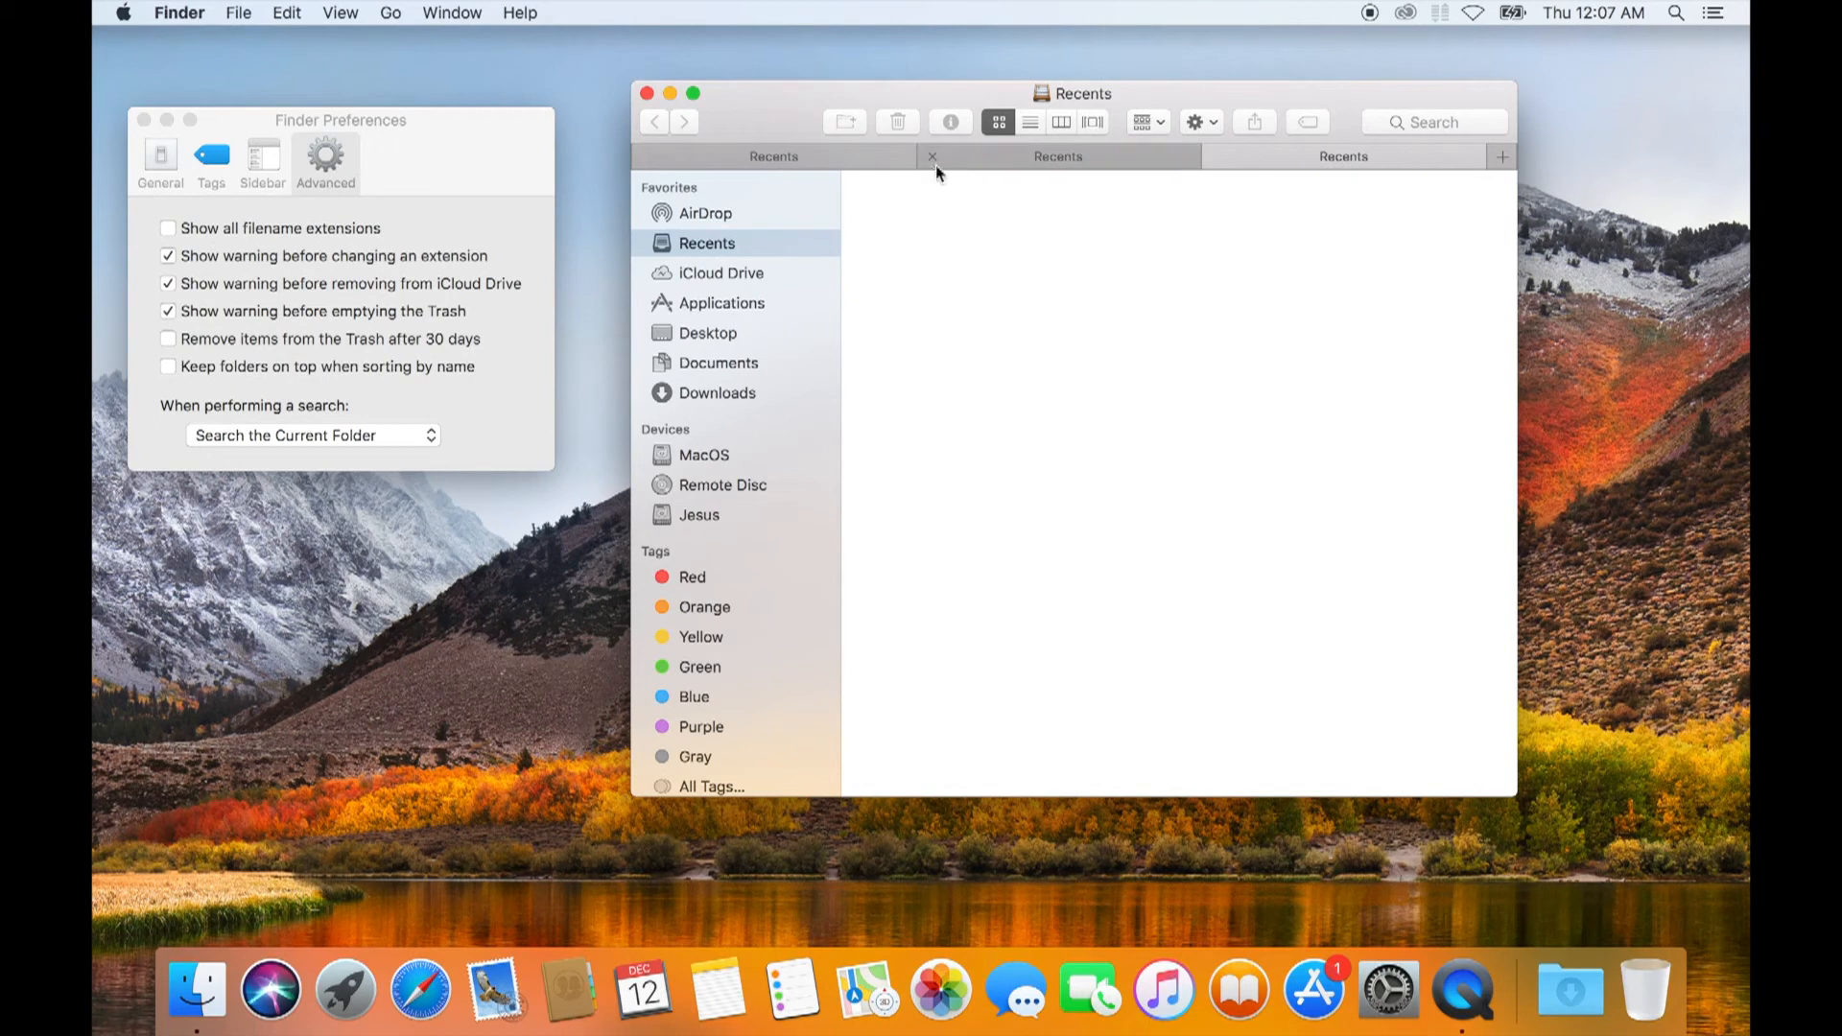
# Browse Applications and Desktop in the middle tab, leaving it on Desktop, and open the MacOS drive in the last tab
pyautogui.click(712, 302)
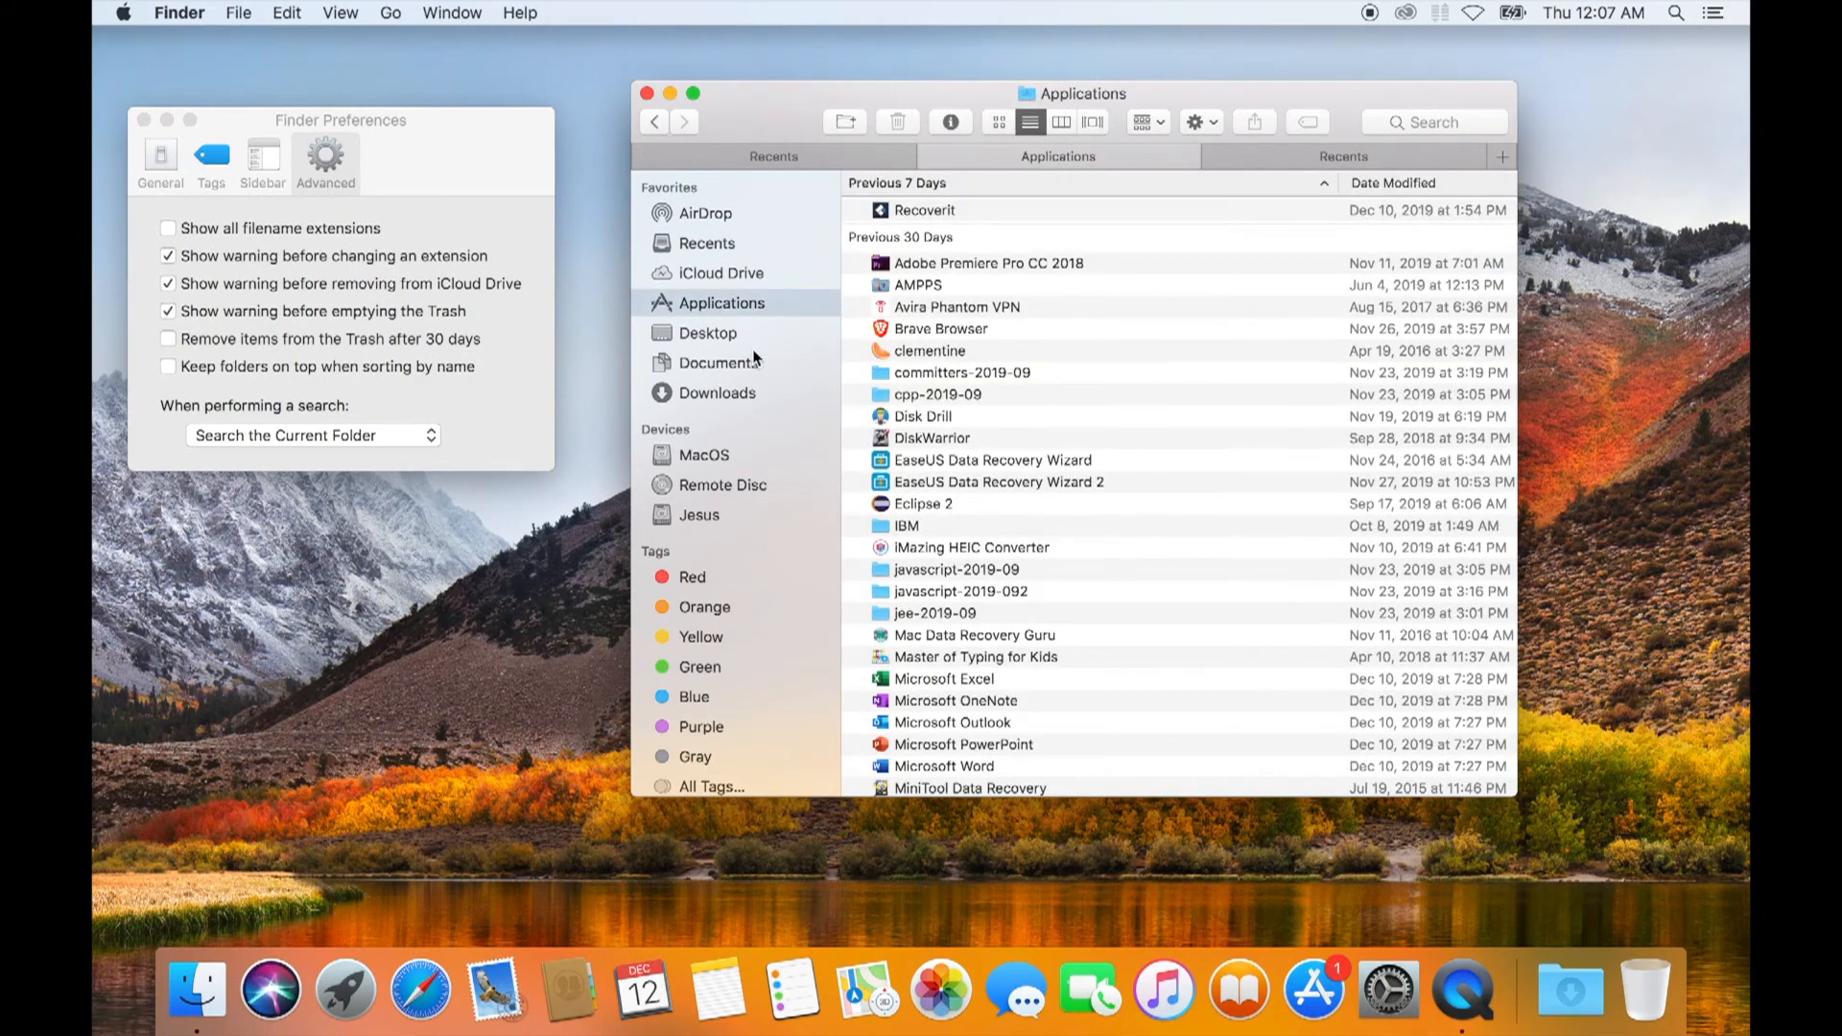
pyautogui.click(716, 334)
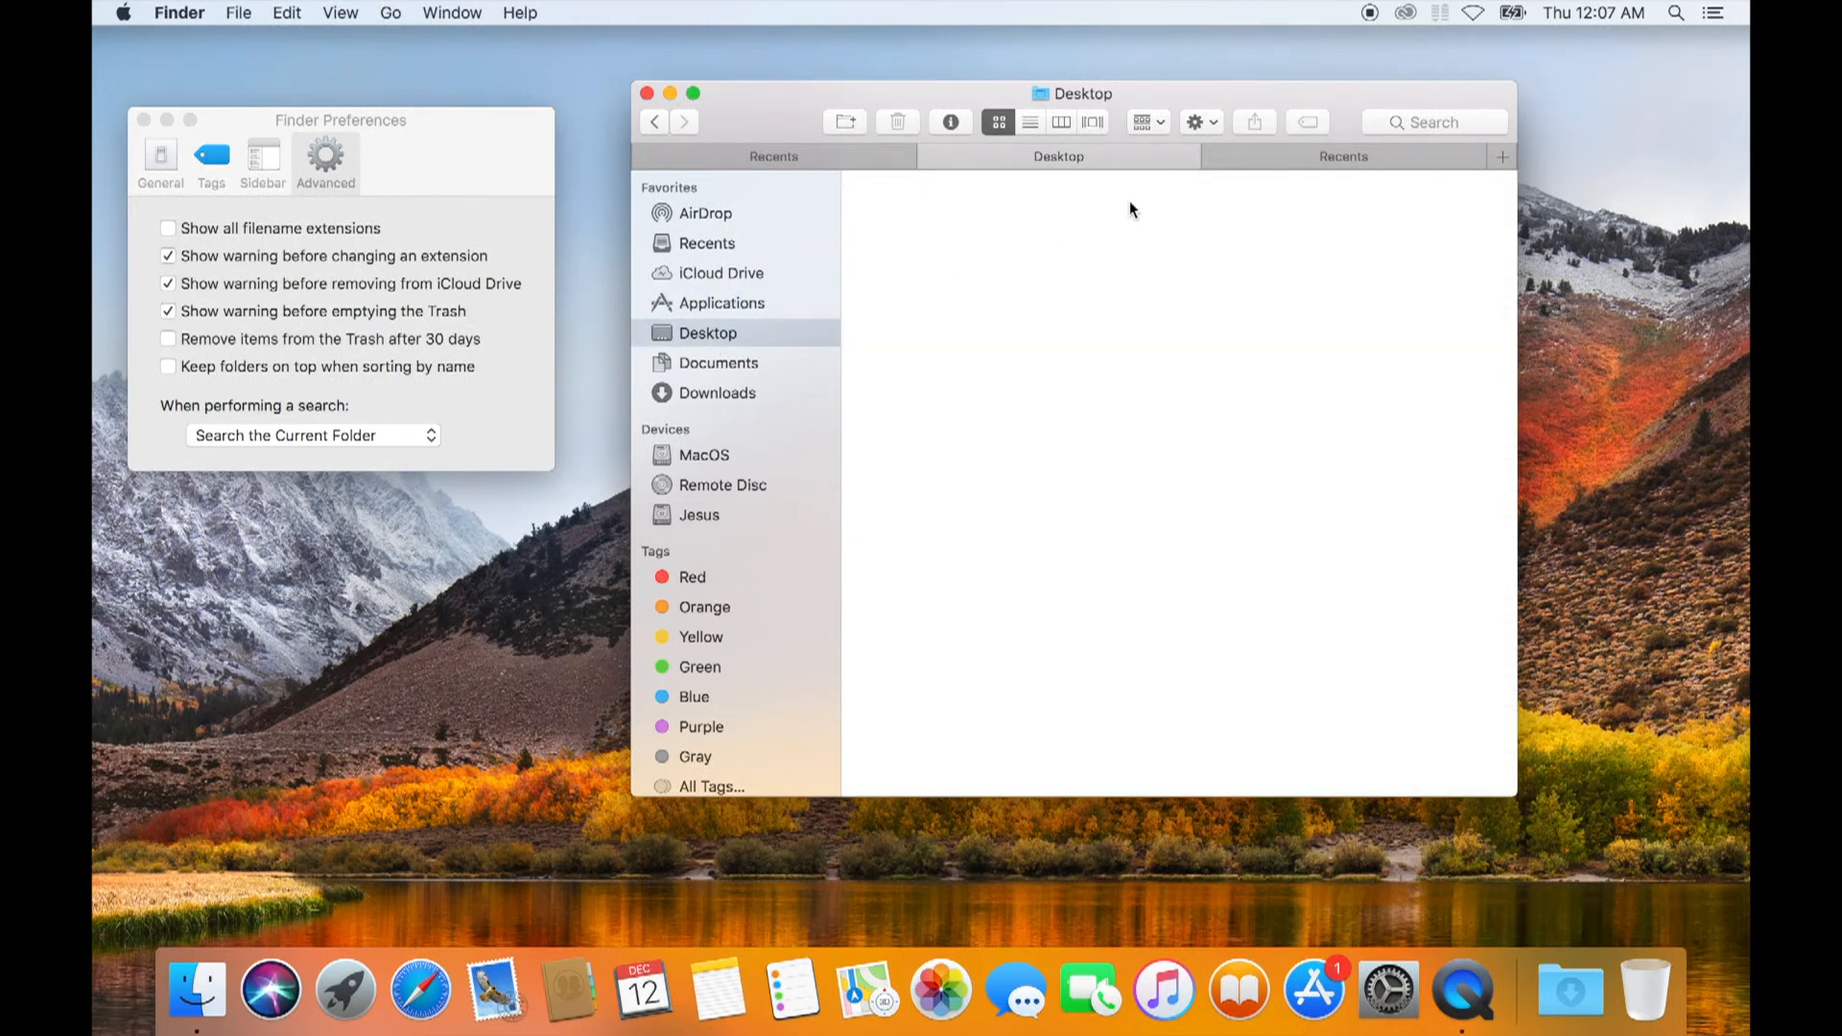
pyautogui.click(1355, 163)
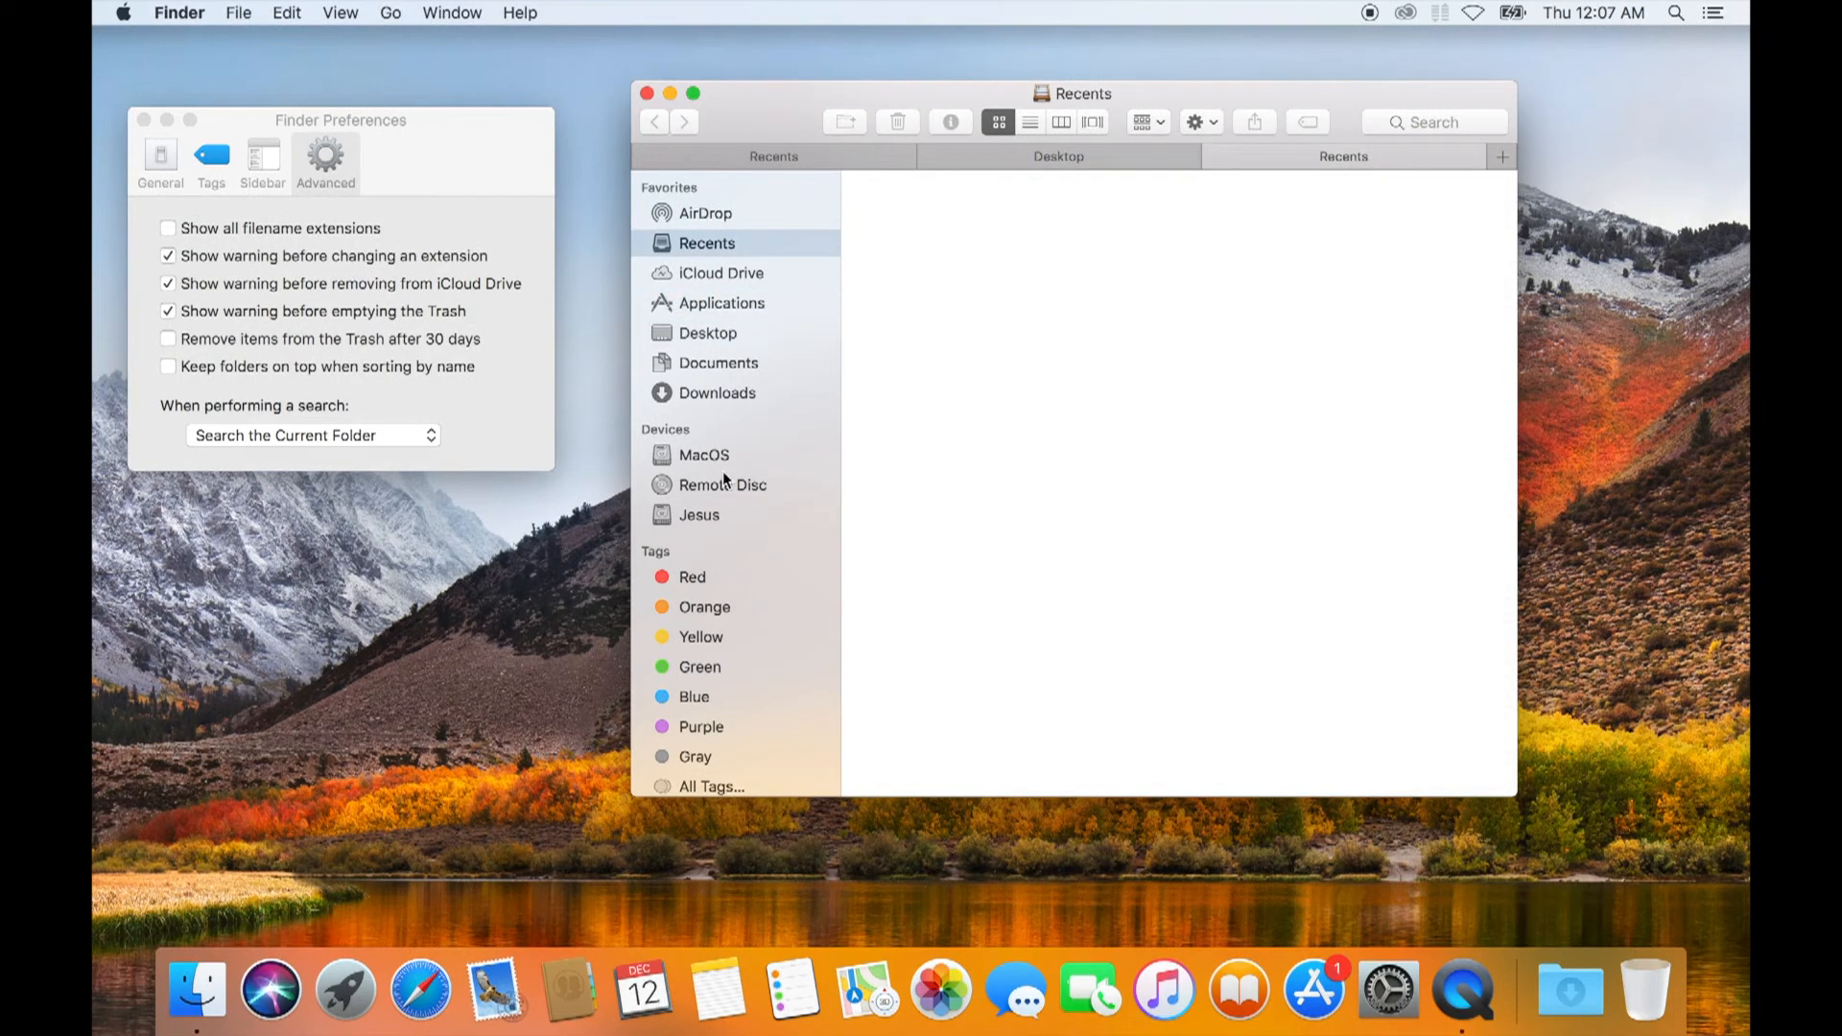
pyautogui.click(705, 454)
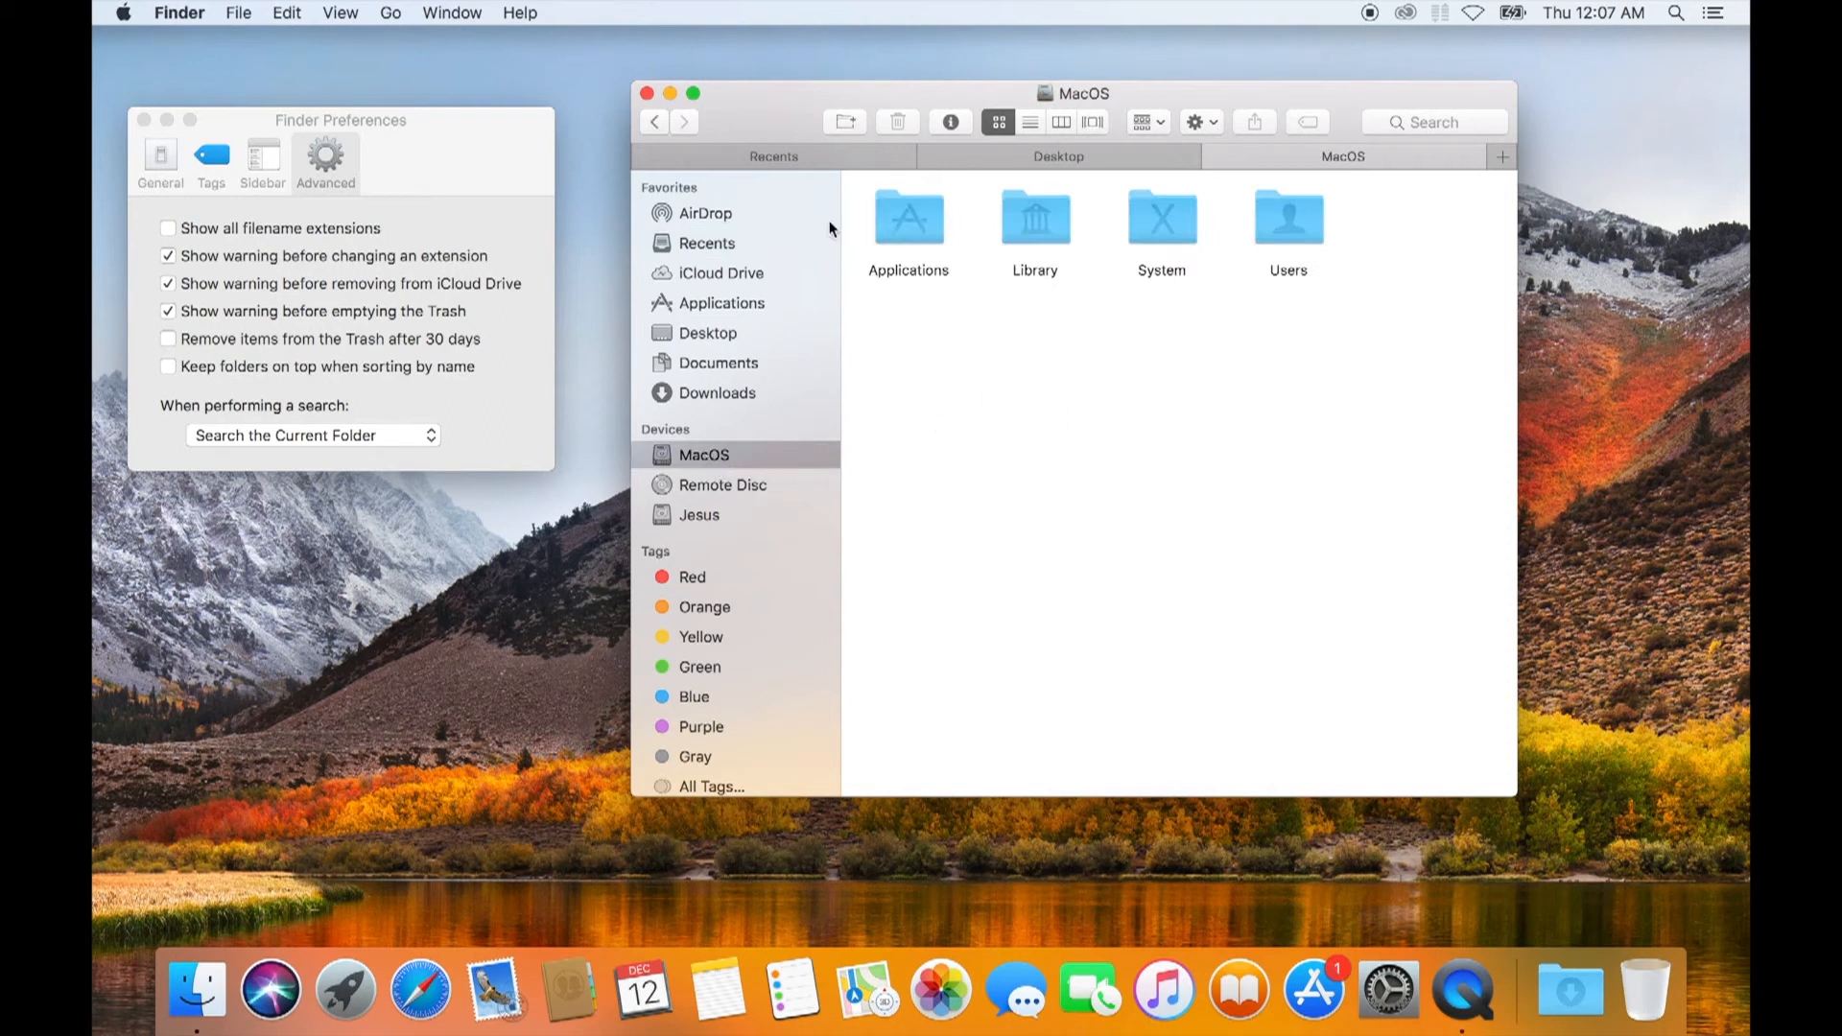
# Switch through the Recents and Desktop tabs and return to the MacOS tab
pyautogui.click(789, 156)
pyautogui.click(992, 156)
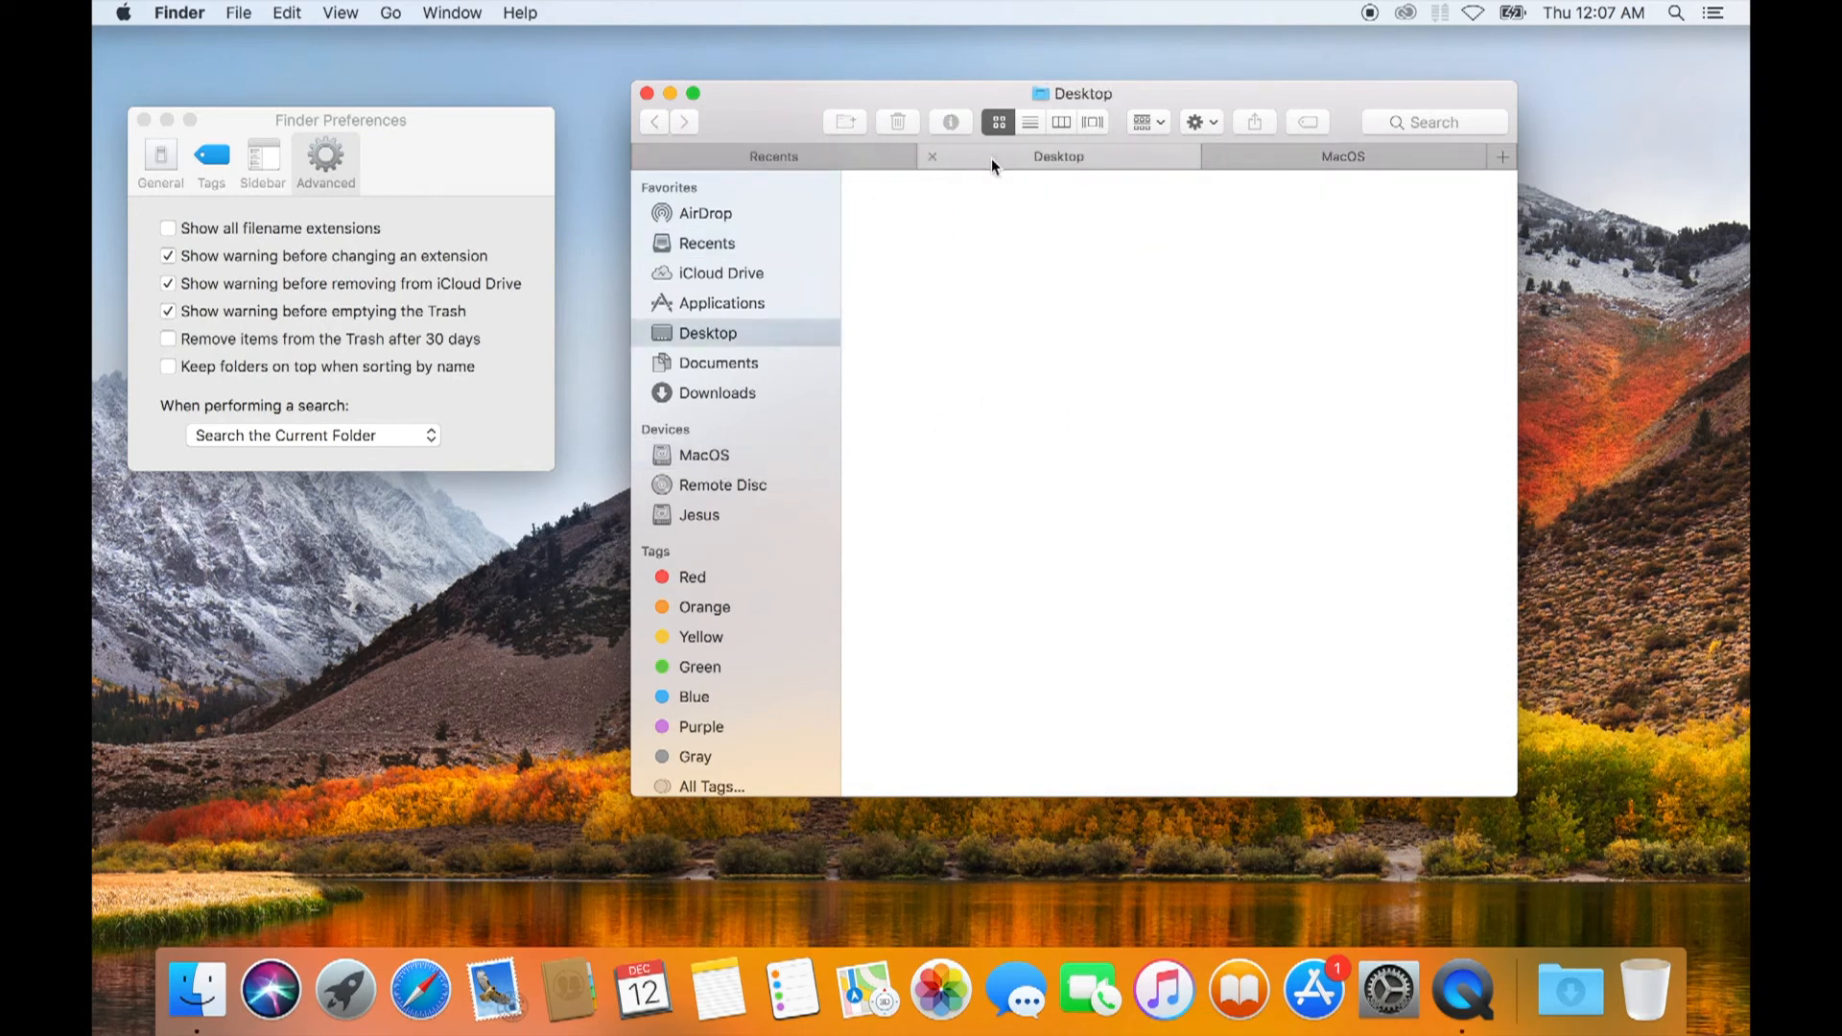
pyautogui.click(1258, 154)
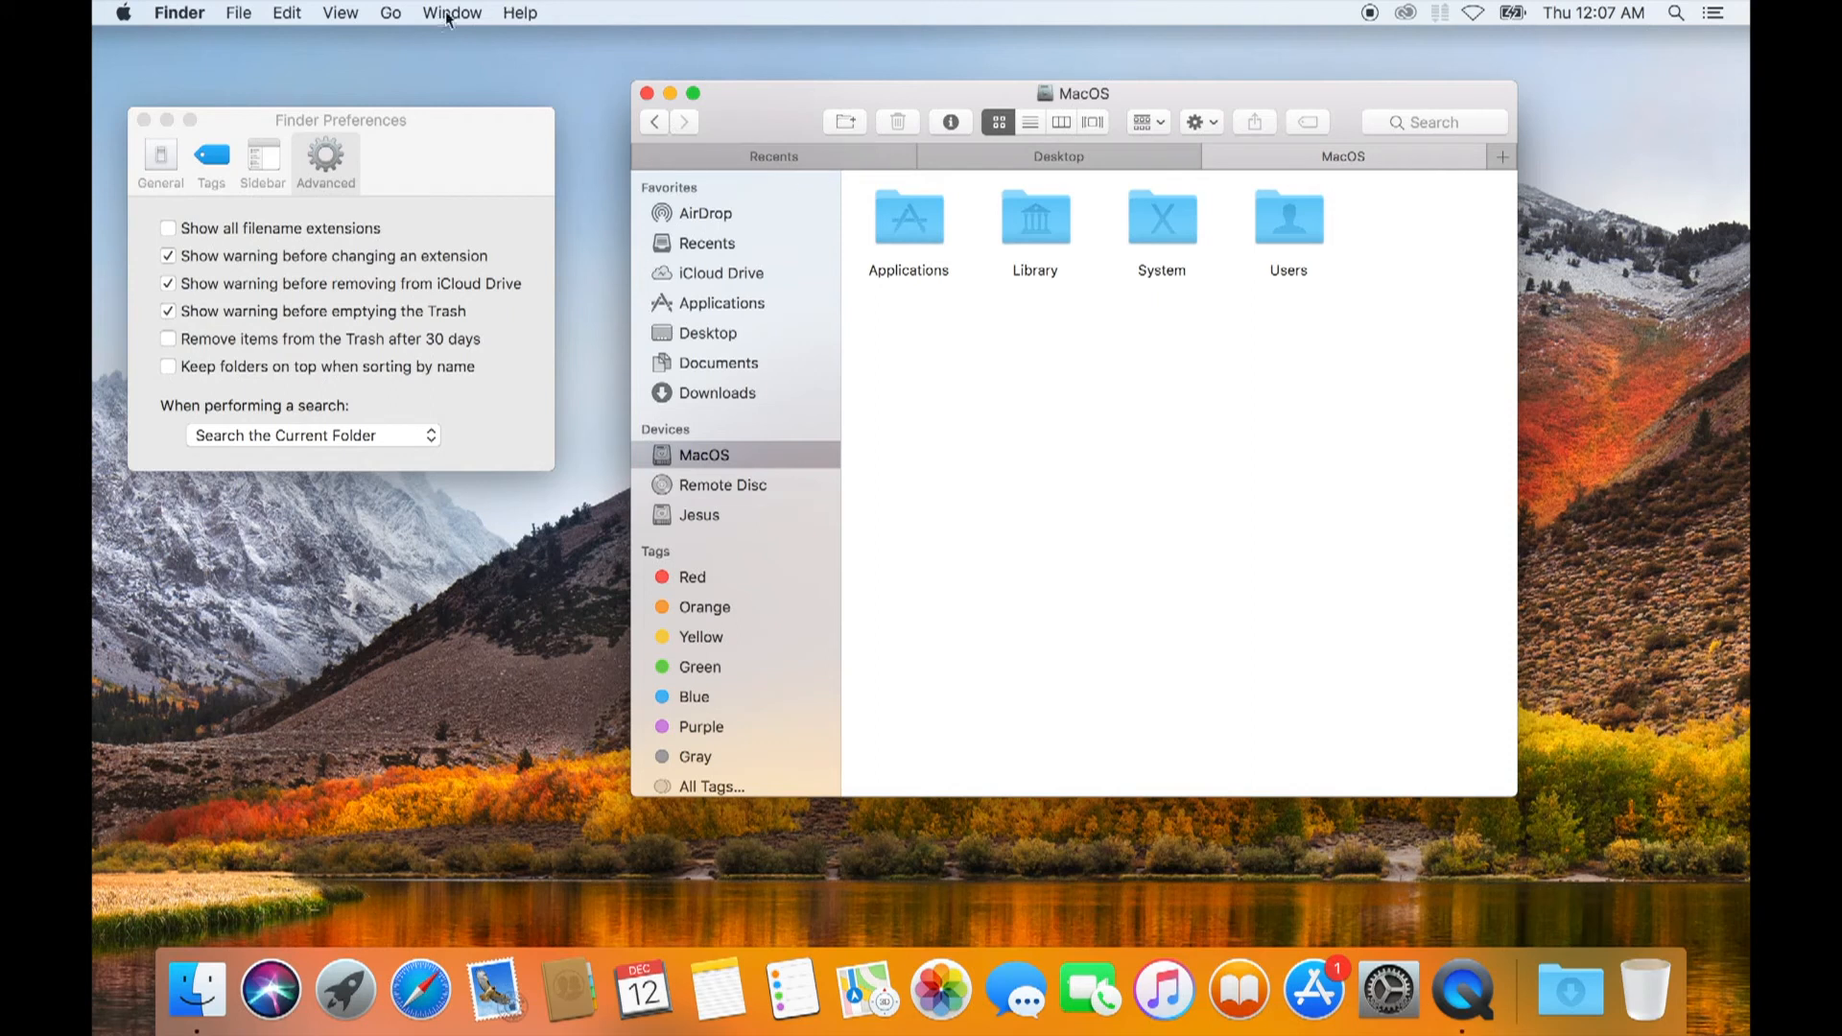
# Show the path bar and open the System folder and its Library subfolder on the MacOS drive
pyautogui.click(342, 14)
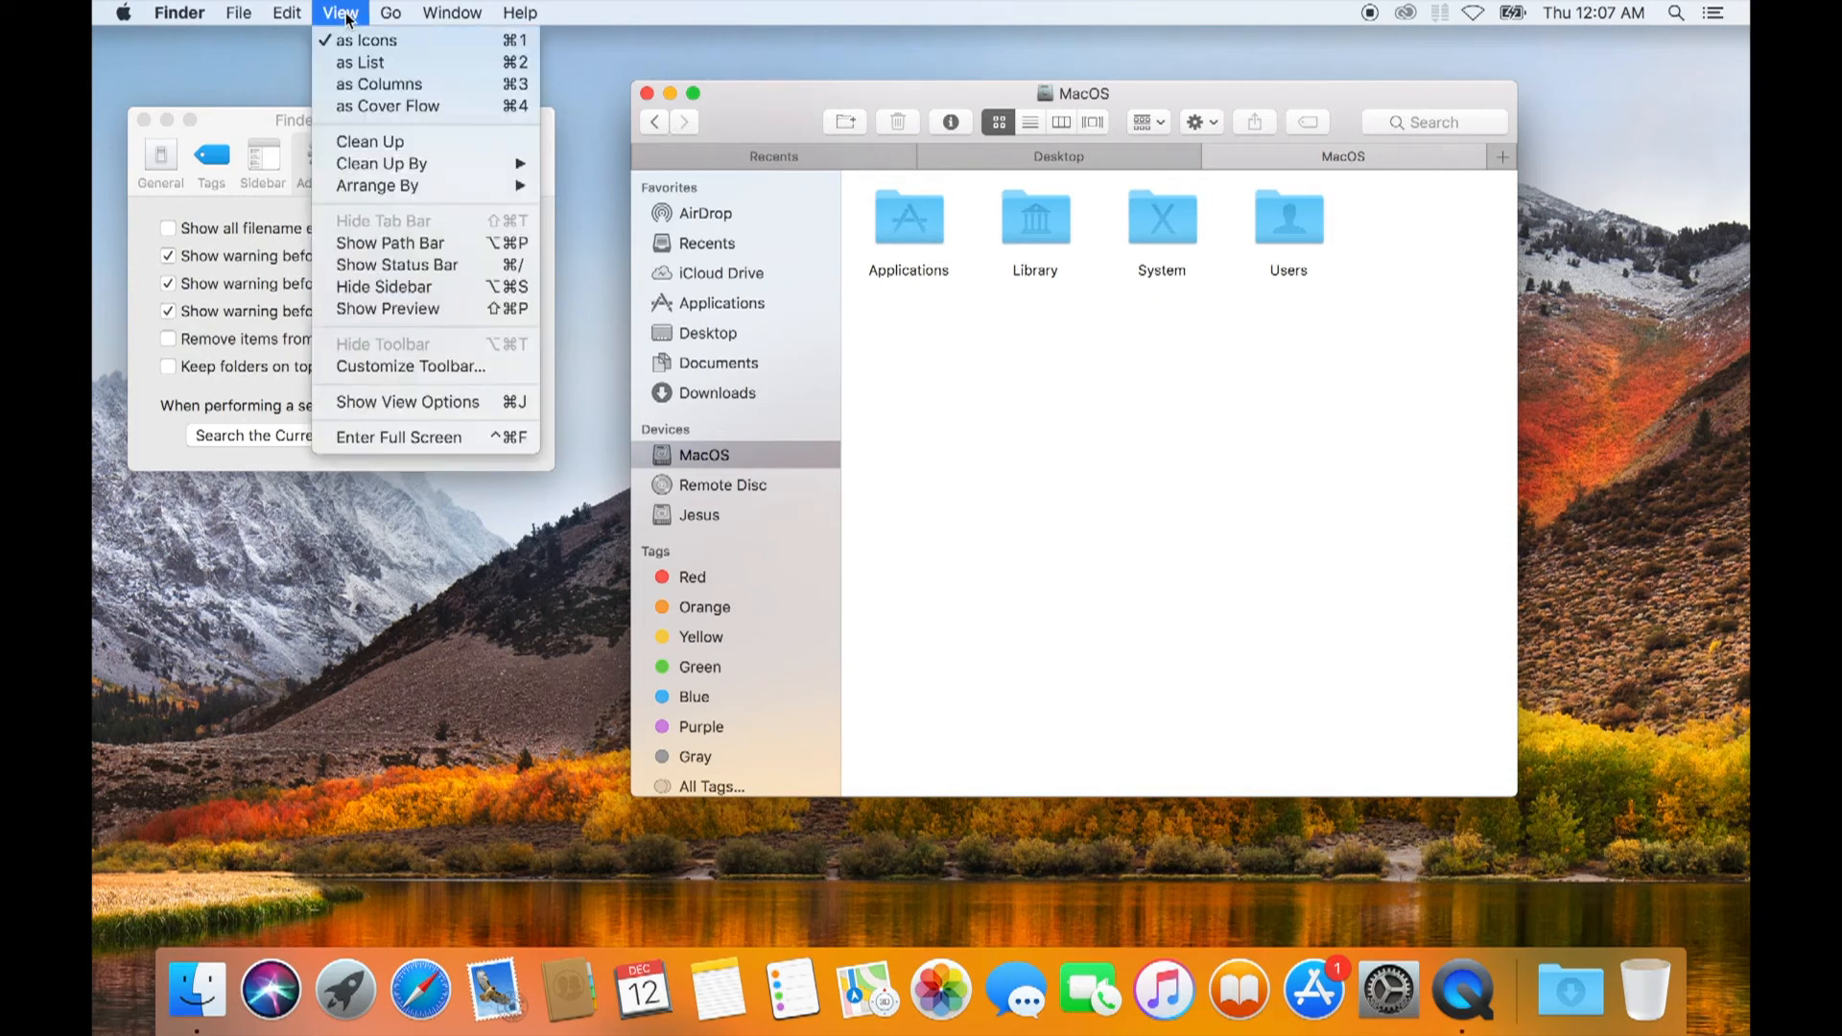
pyautogui.click(382, 242)
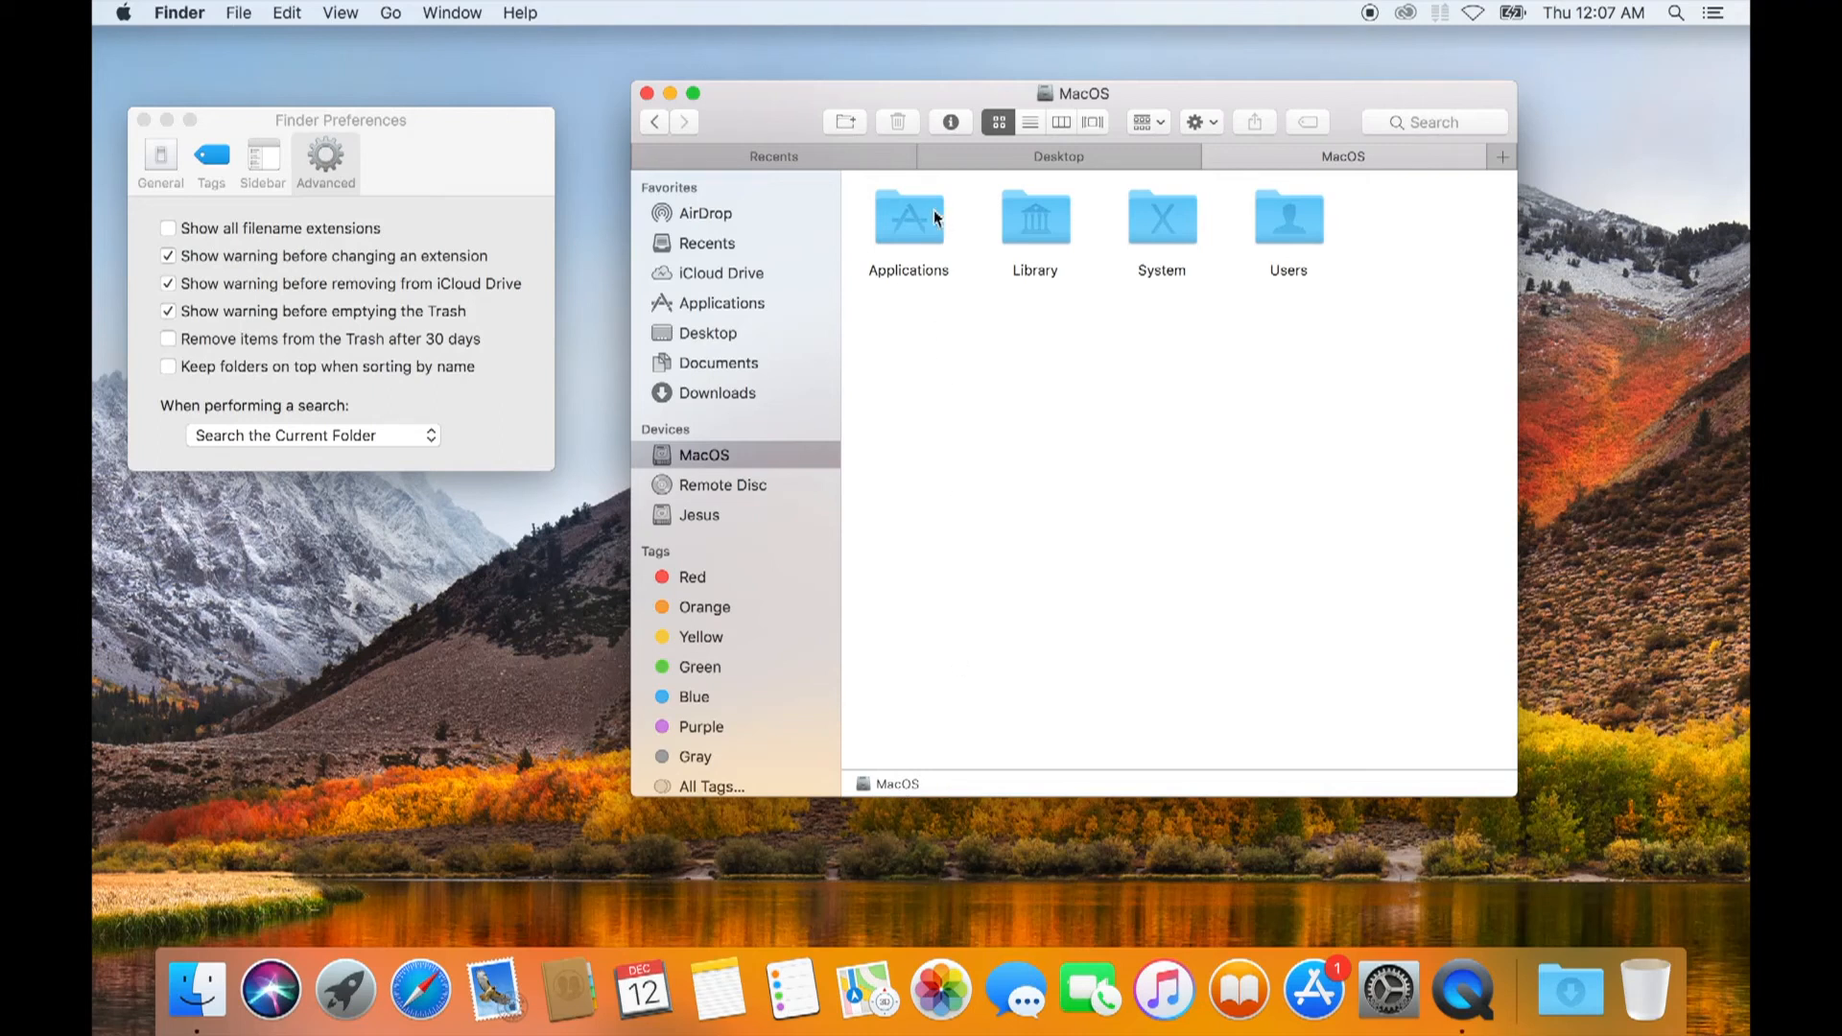
pyautogui.doubleClick(1164, 219)
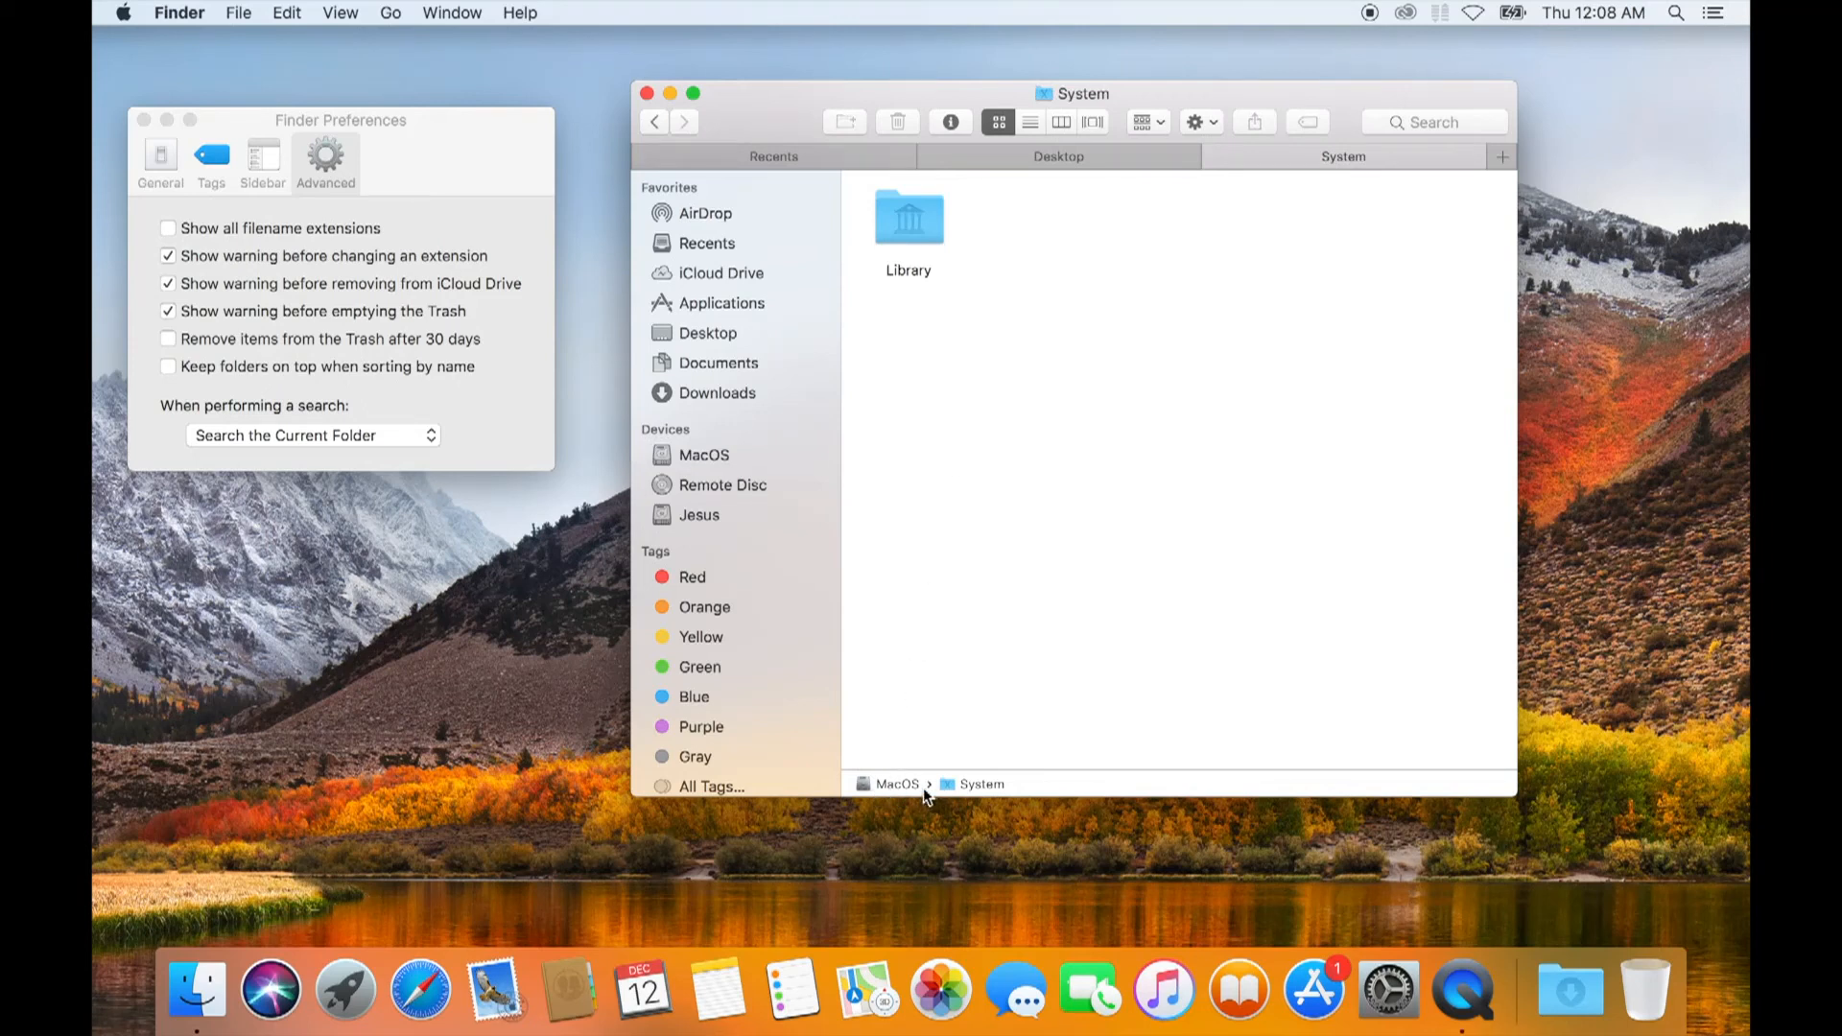
pyautogui.doubleClick(929, 222)
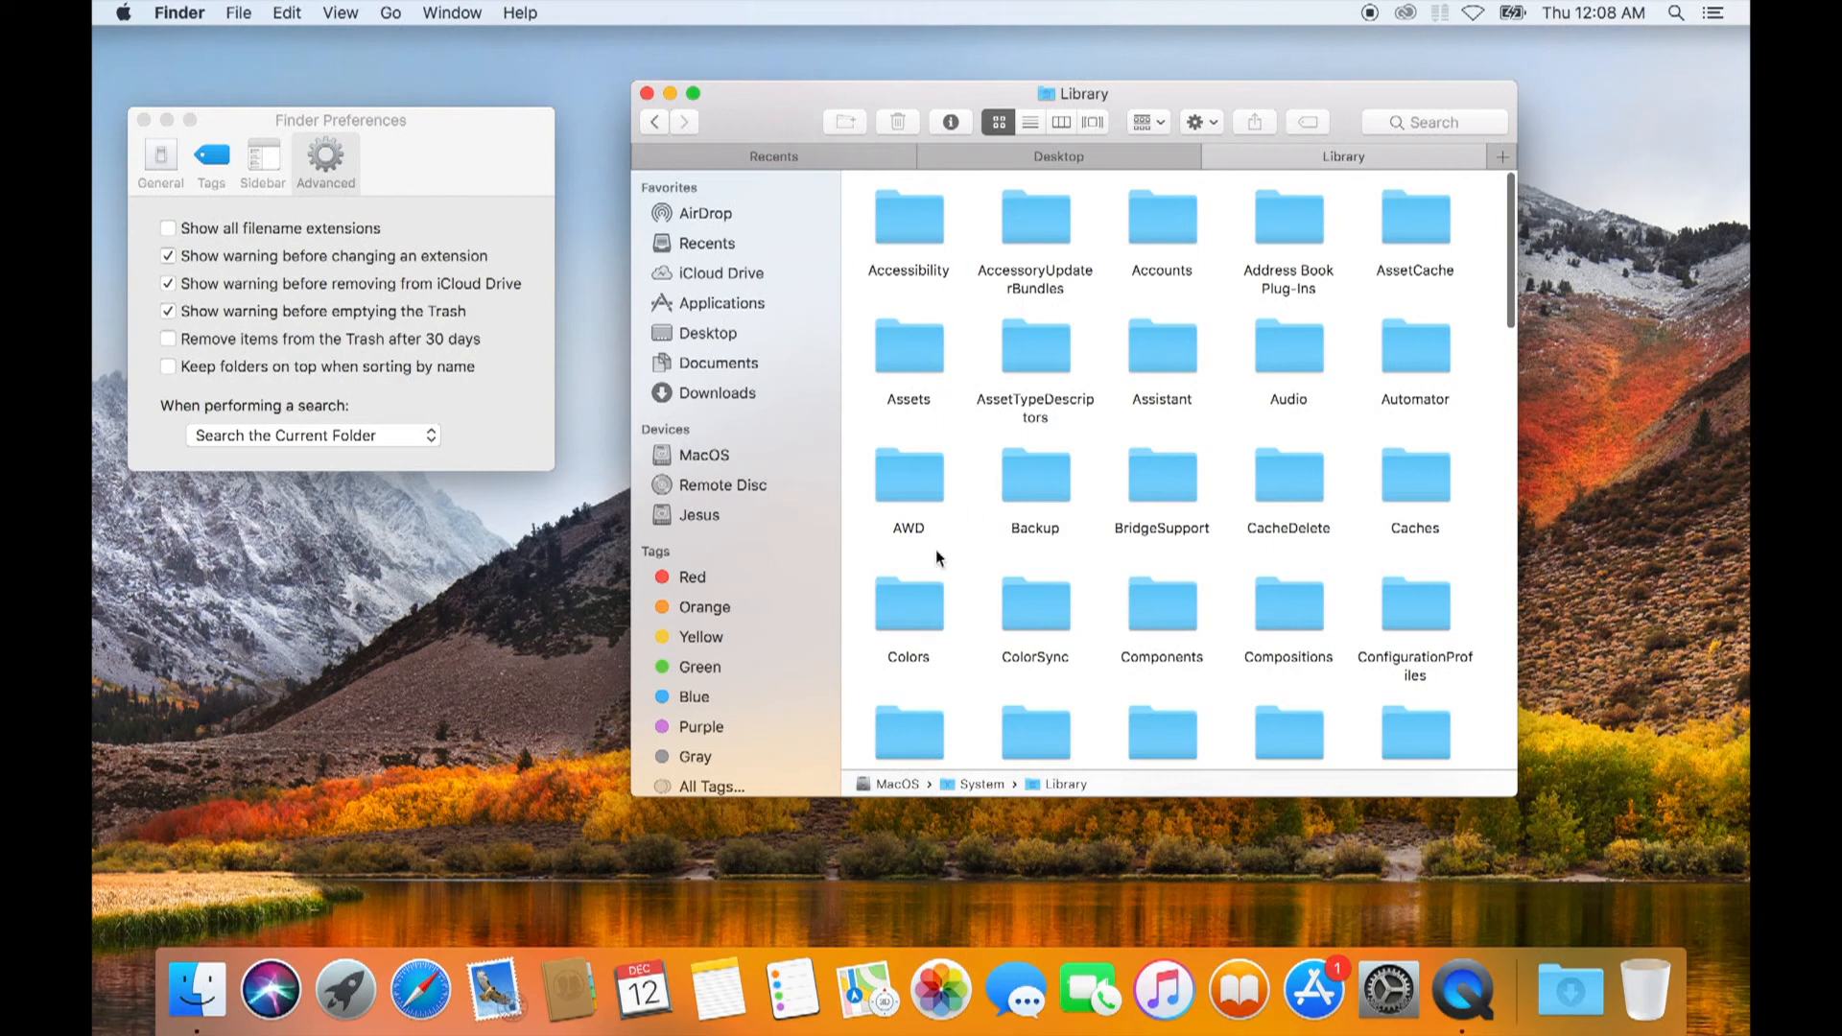
# Go back to the top level of the MacOS drive and show the status bar
pyautogui.click(650, 124)
pyautogui.click(651, 128)
pyautogui.click(649, 127)
pyautogui.click(683, 123)
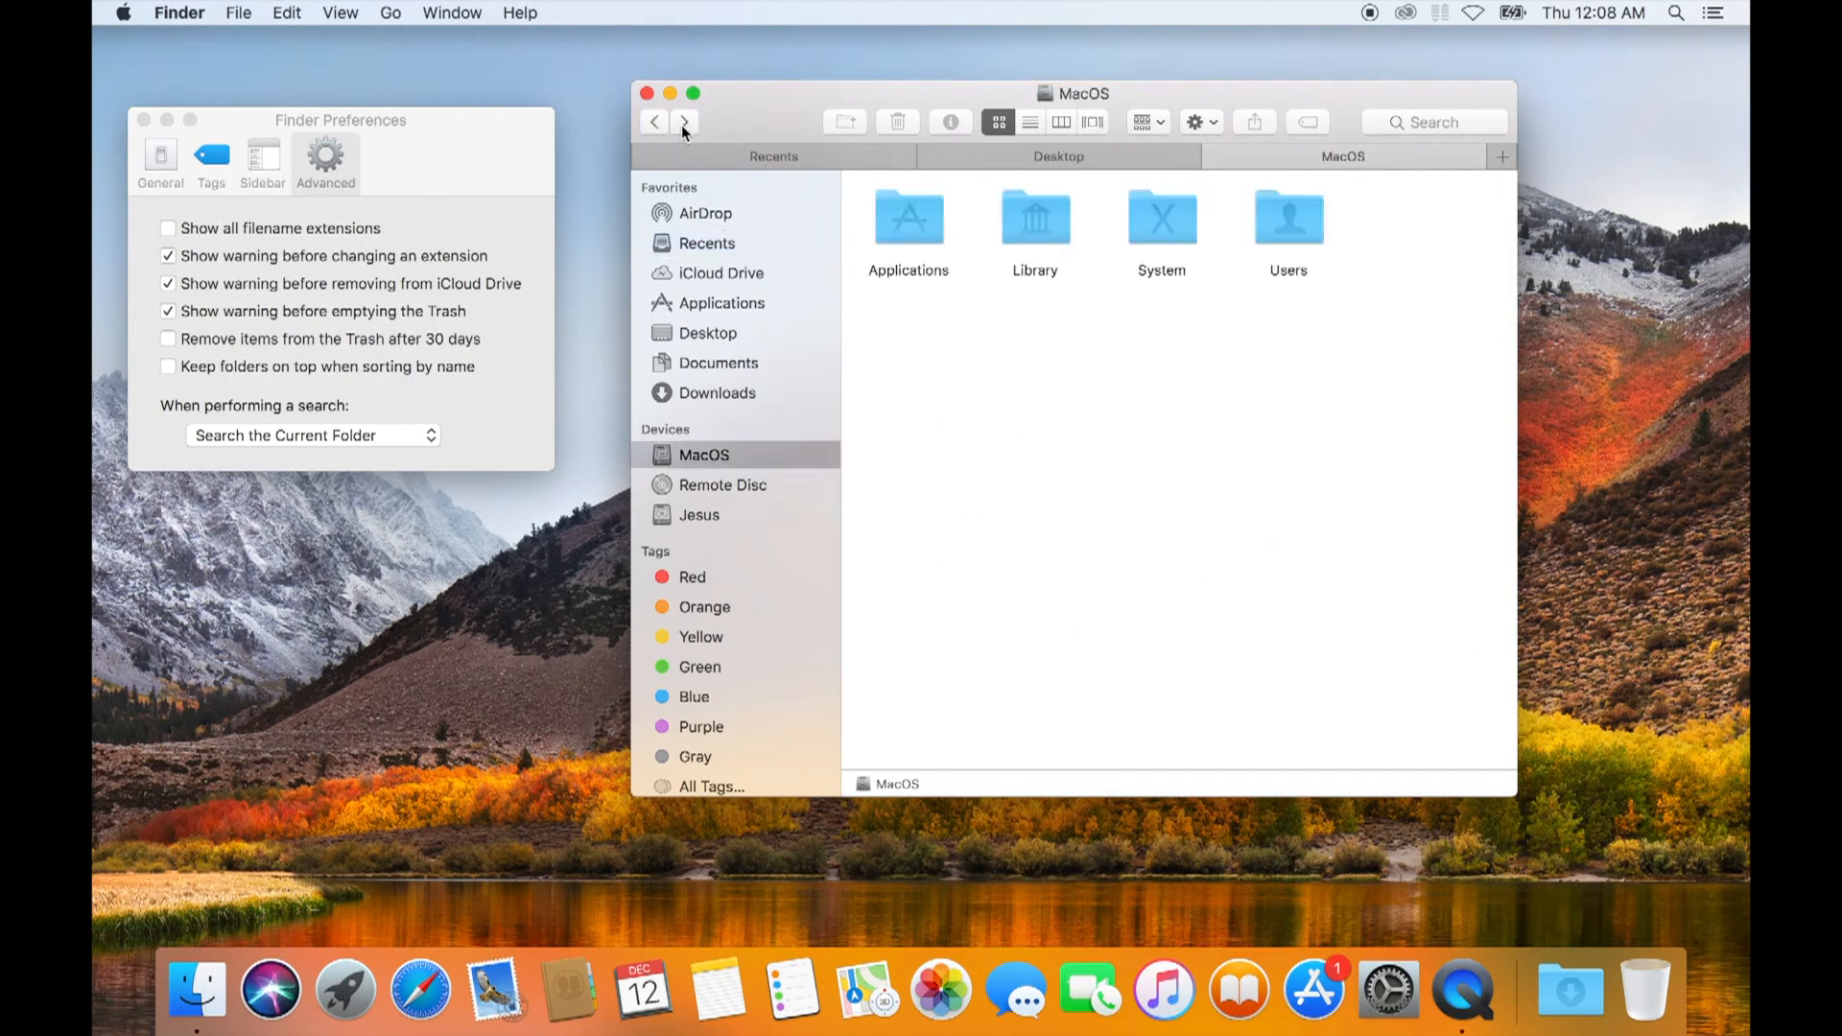
pyautogui.click(341, 13)
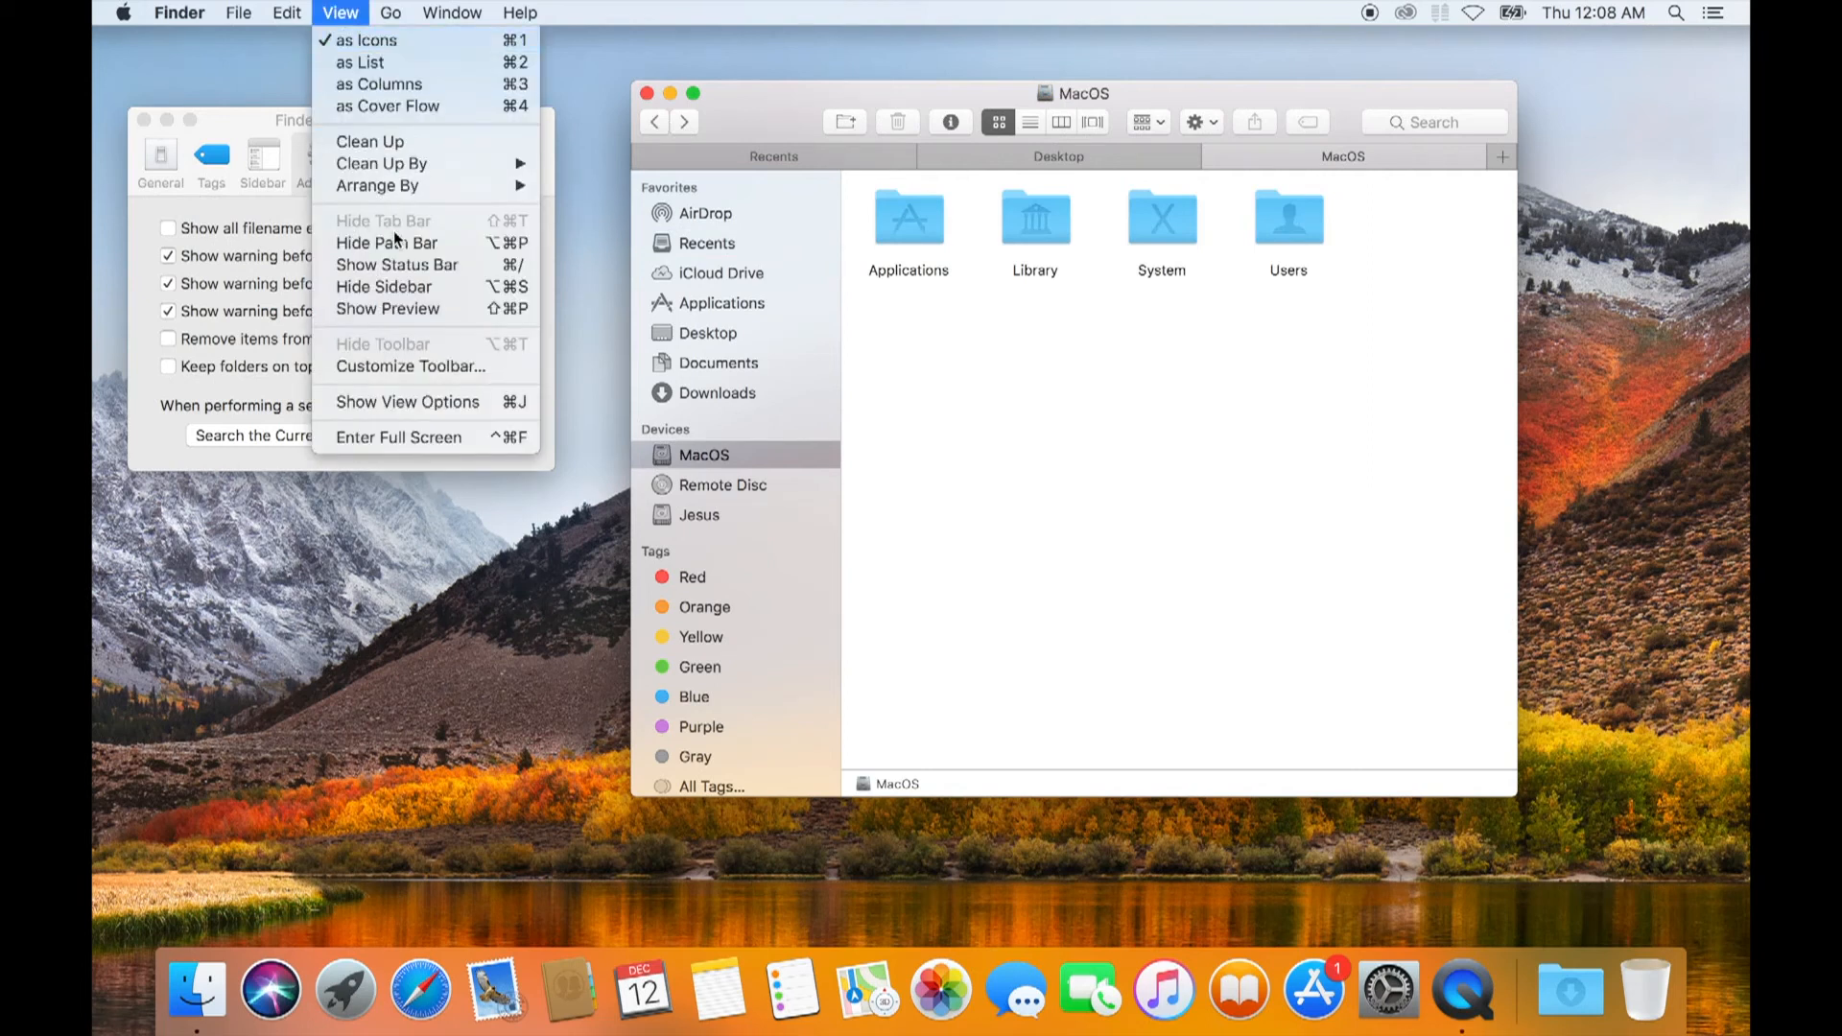
pyautogui.click(387, 263)
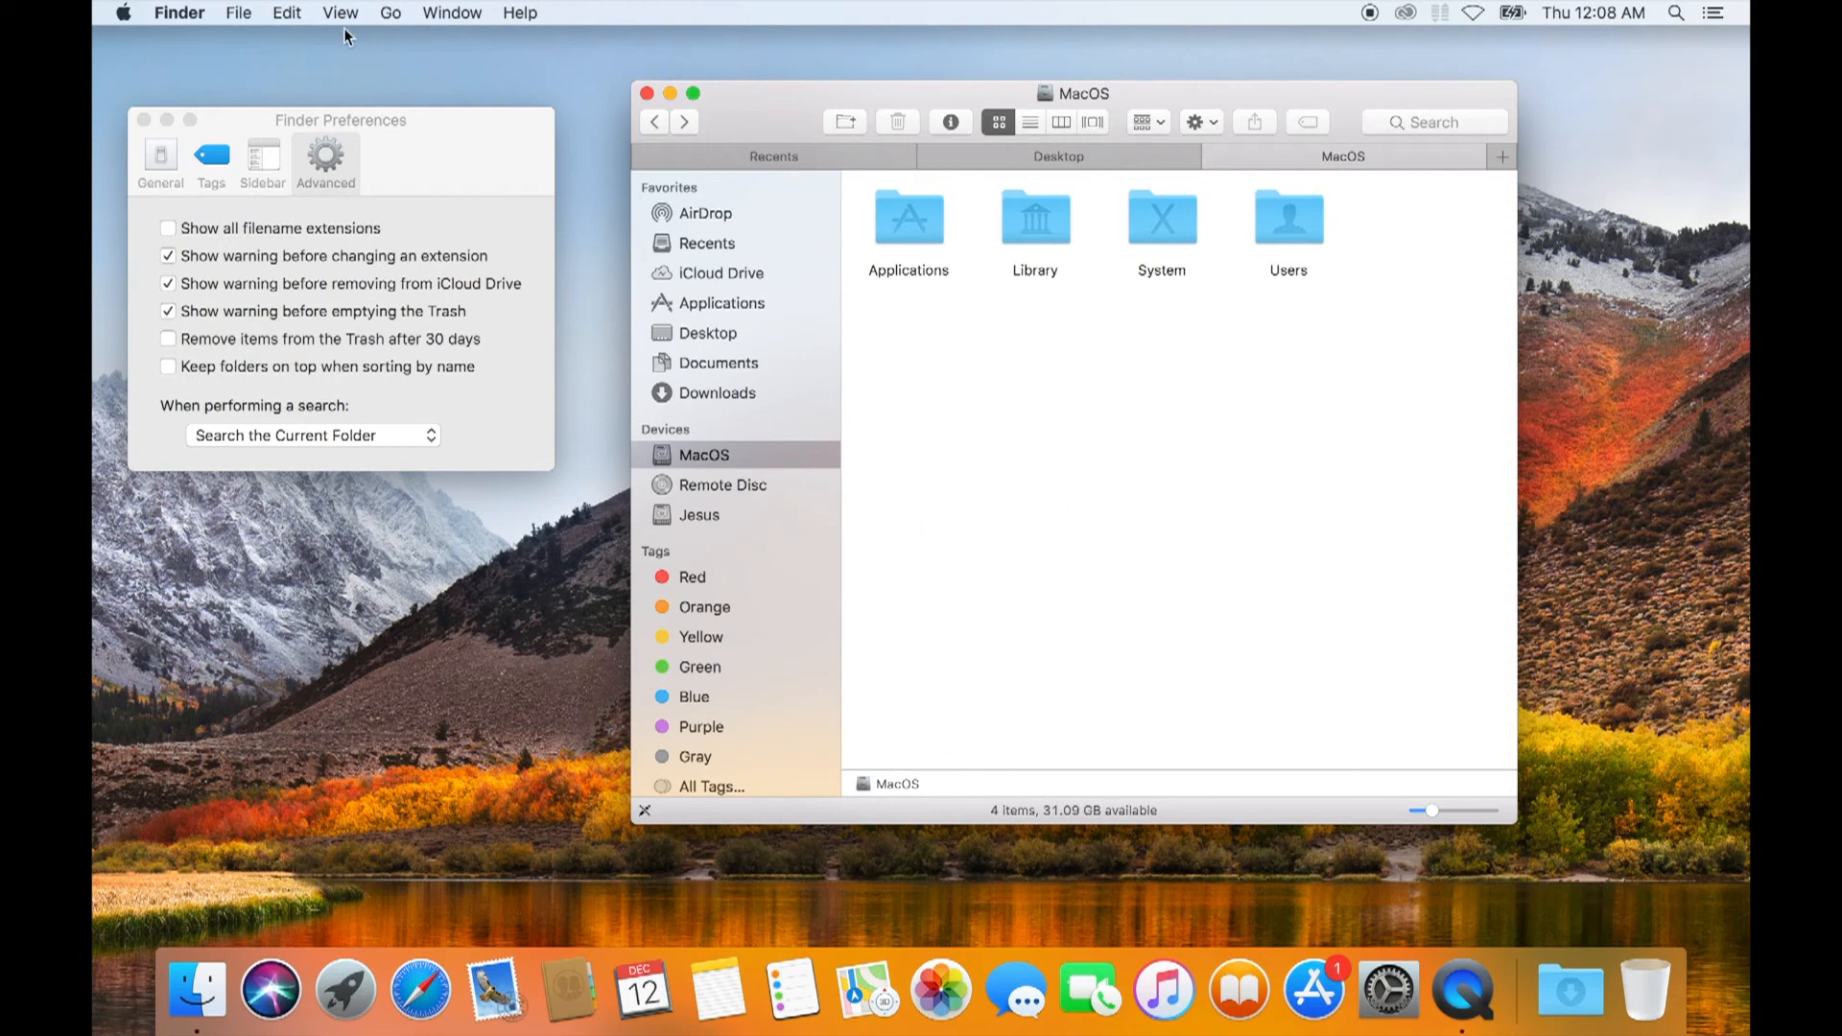
# Show the preview pane and preview the Users and Library folders in it
pyautogui.click(290, 14)
pyautogui.moveTo(350, 13)
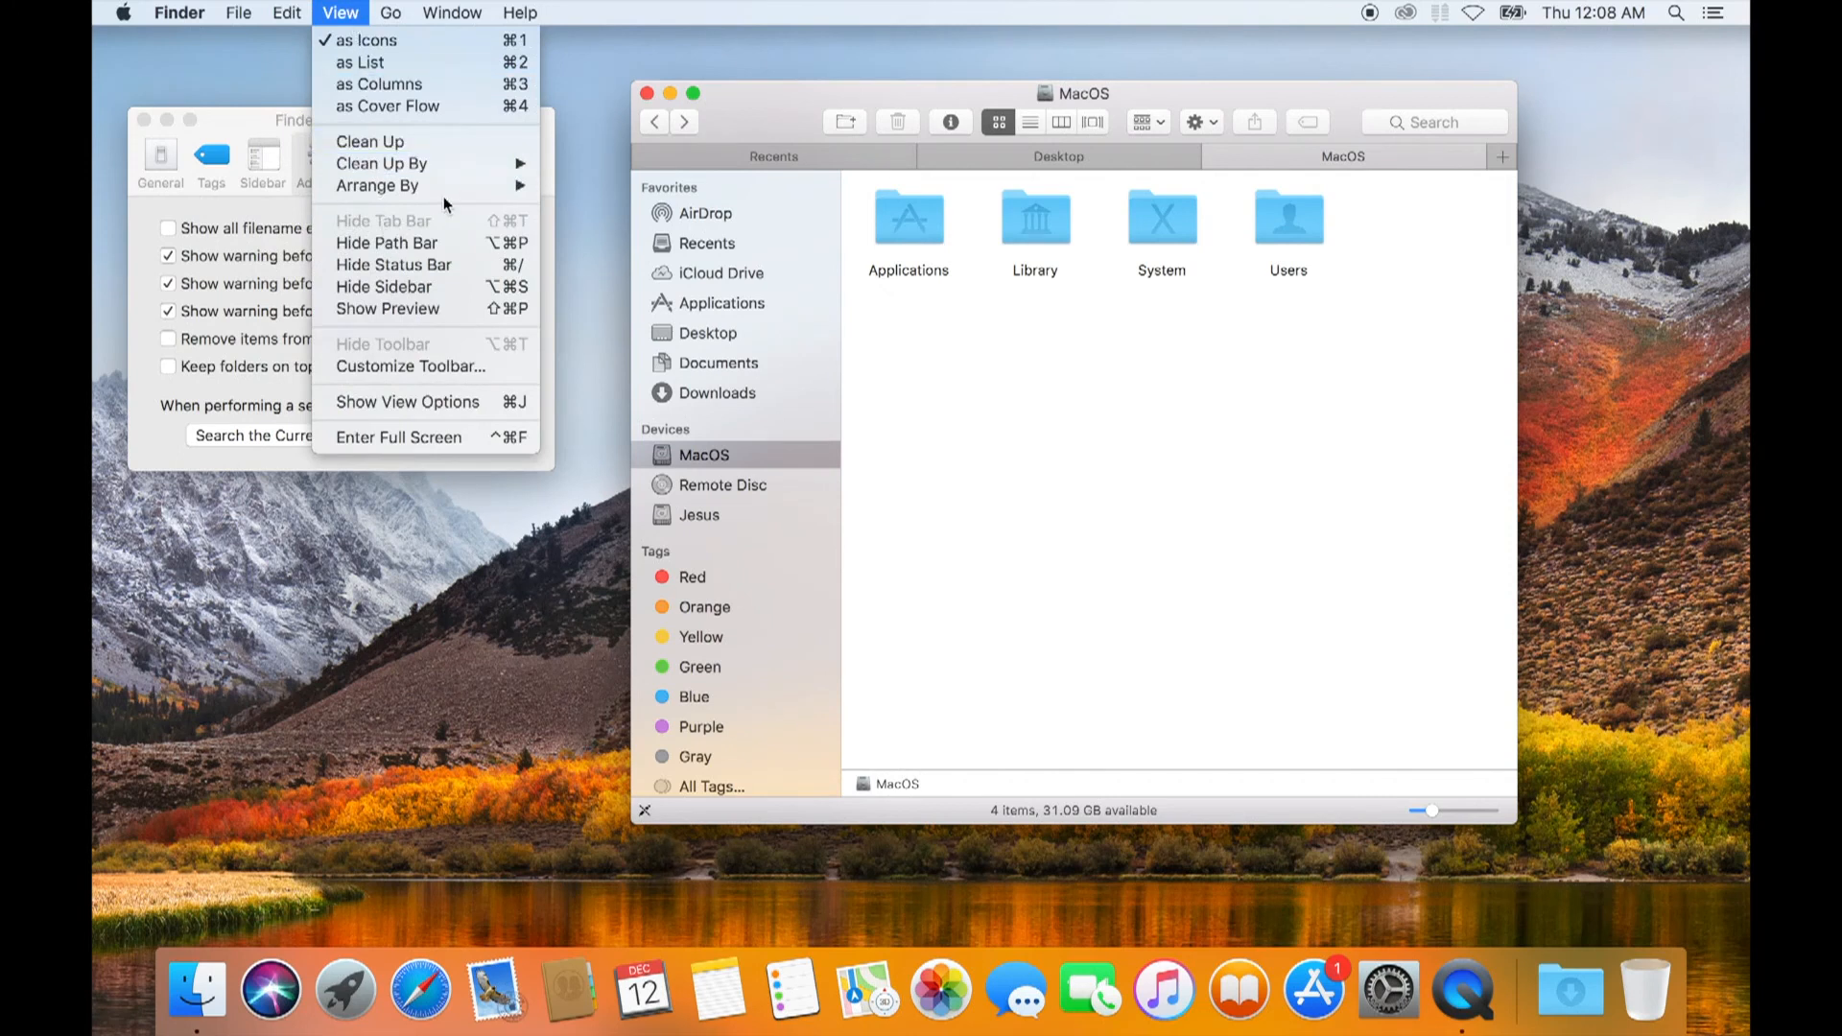
pyautogui.click(392, 309)
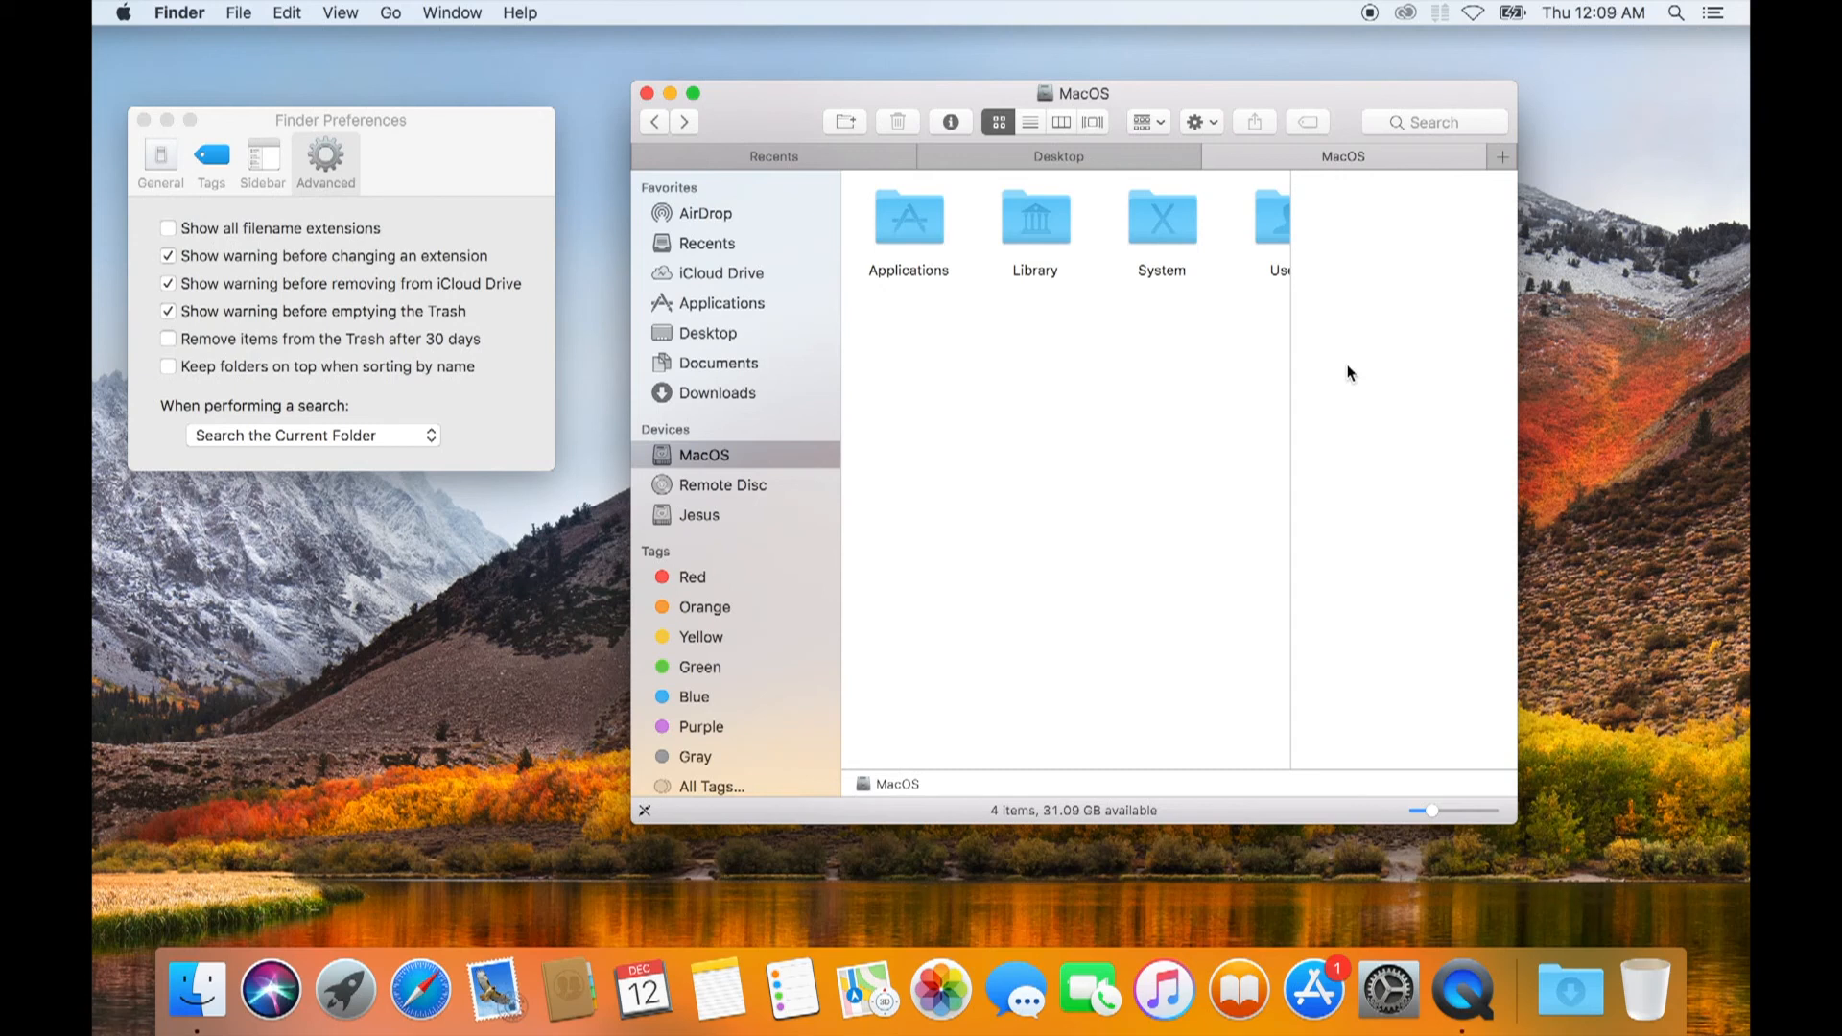
pyautogui.click(1272, 229)
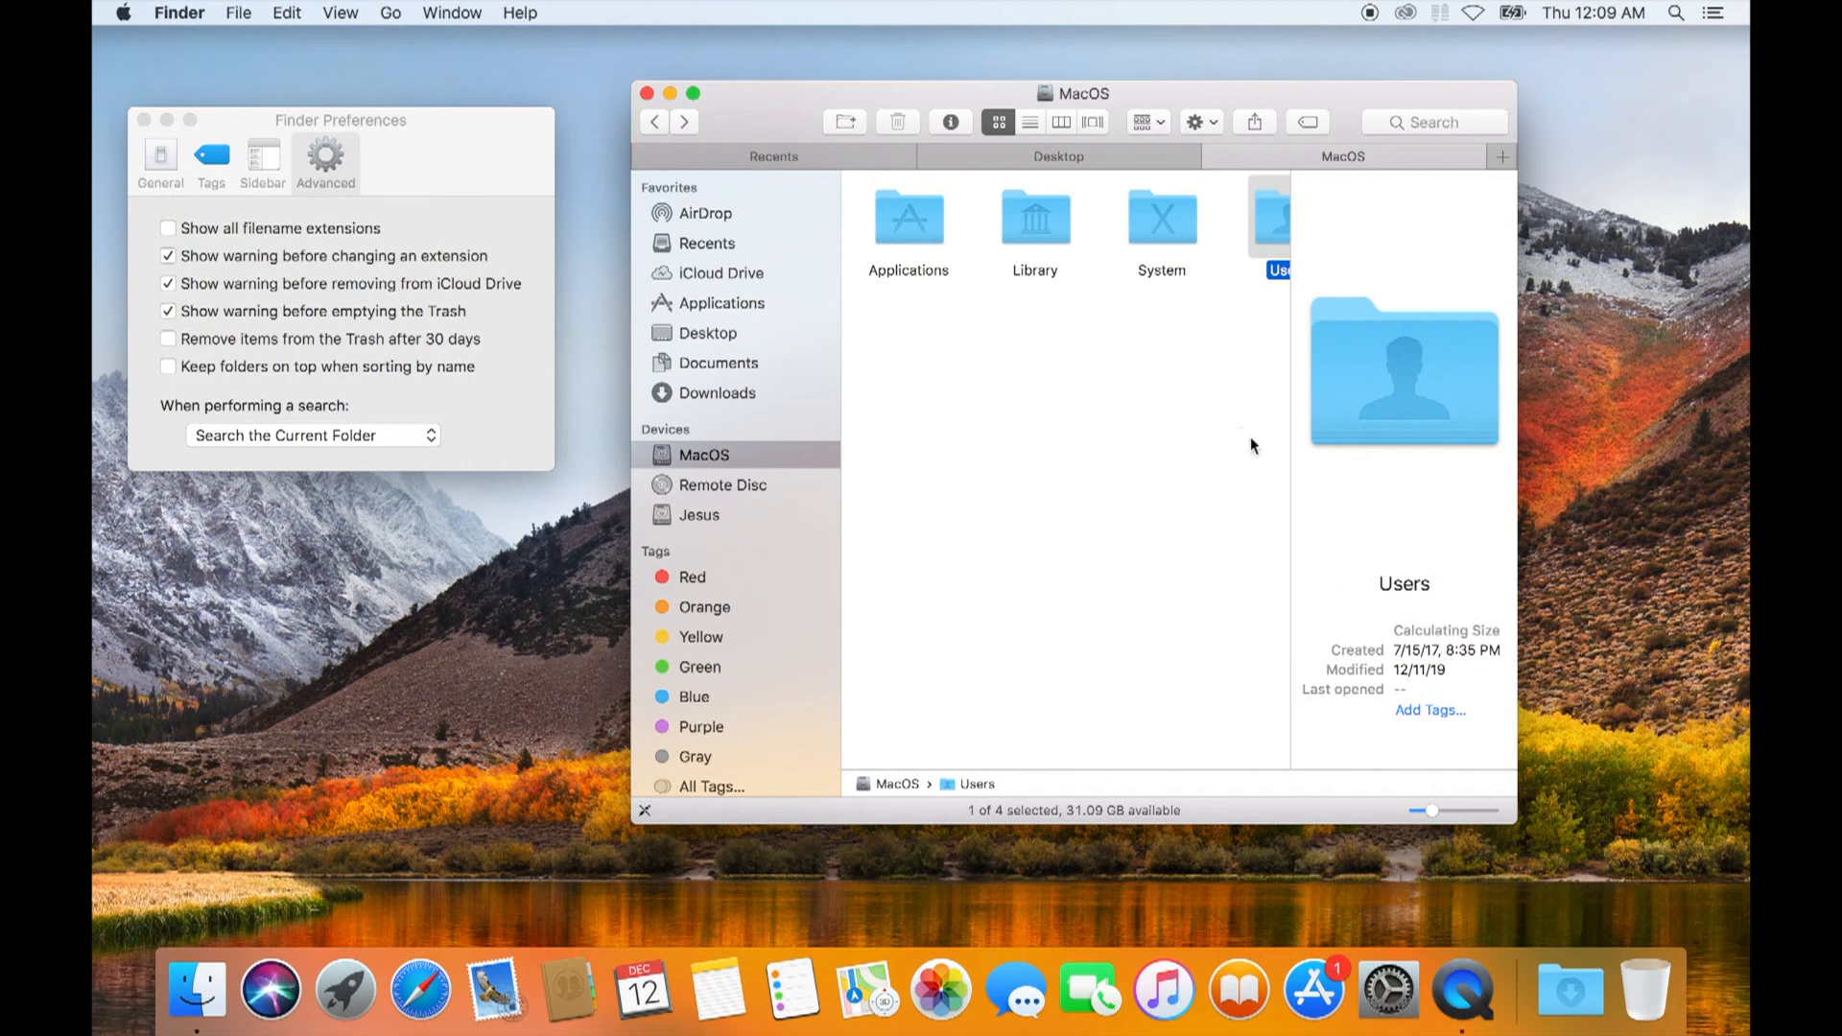
pyautogui.click(1036, 228)
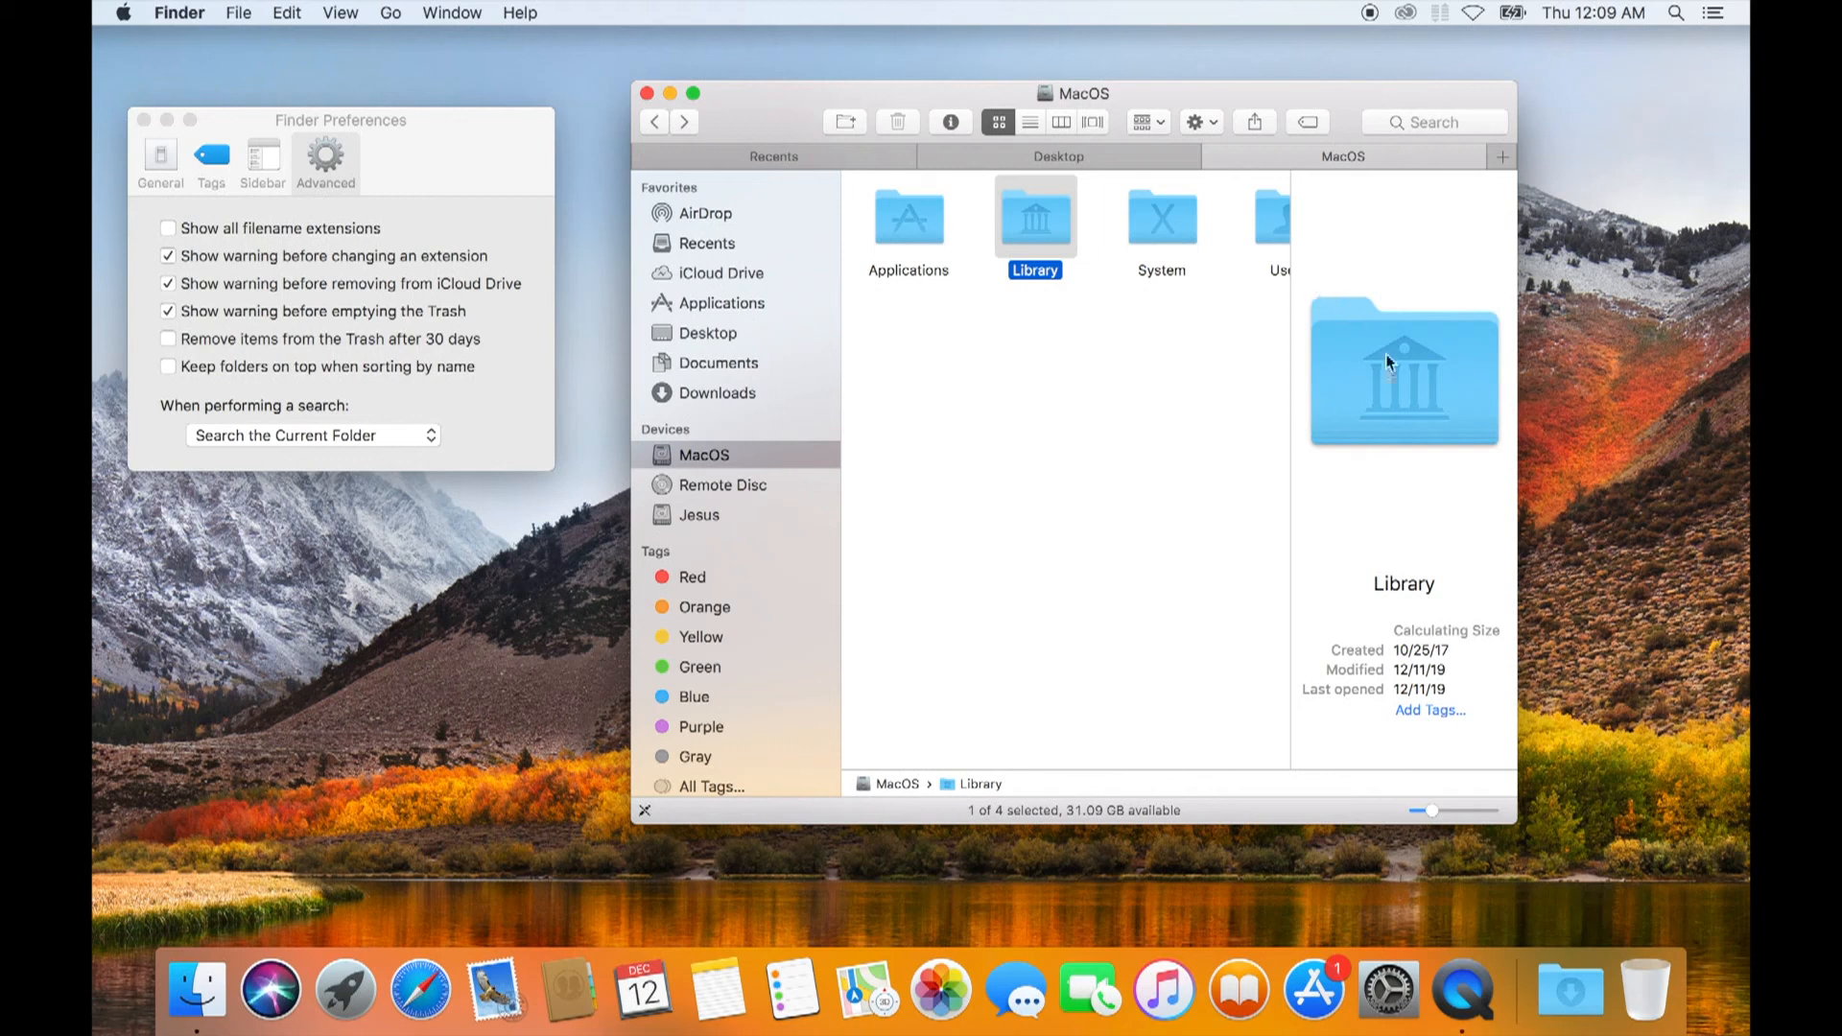
pyautogui.click(331, 12)
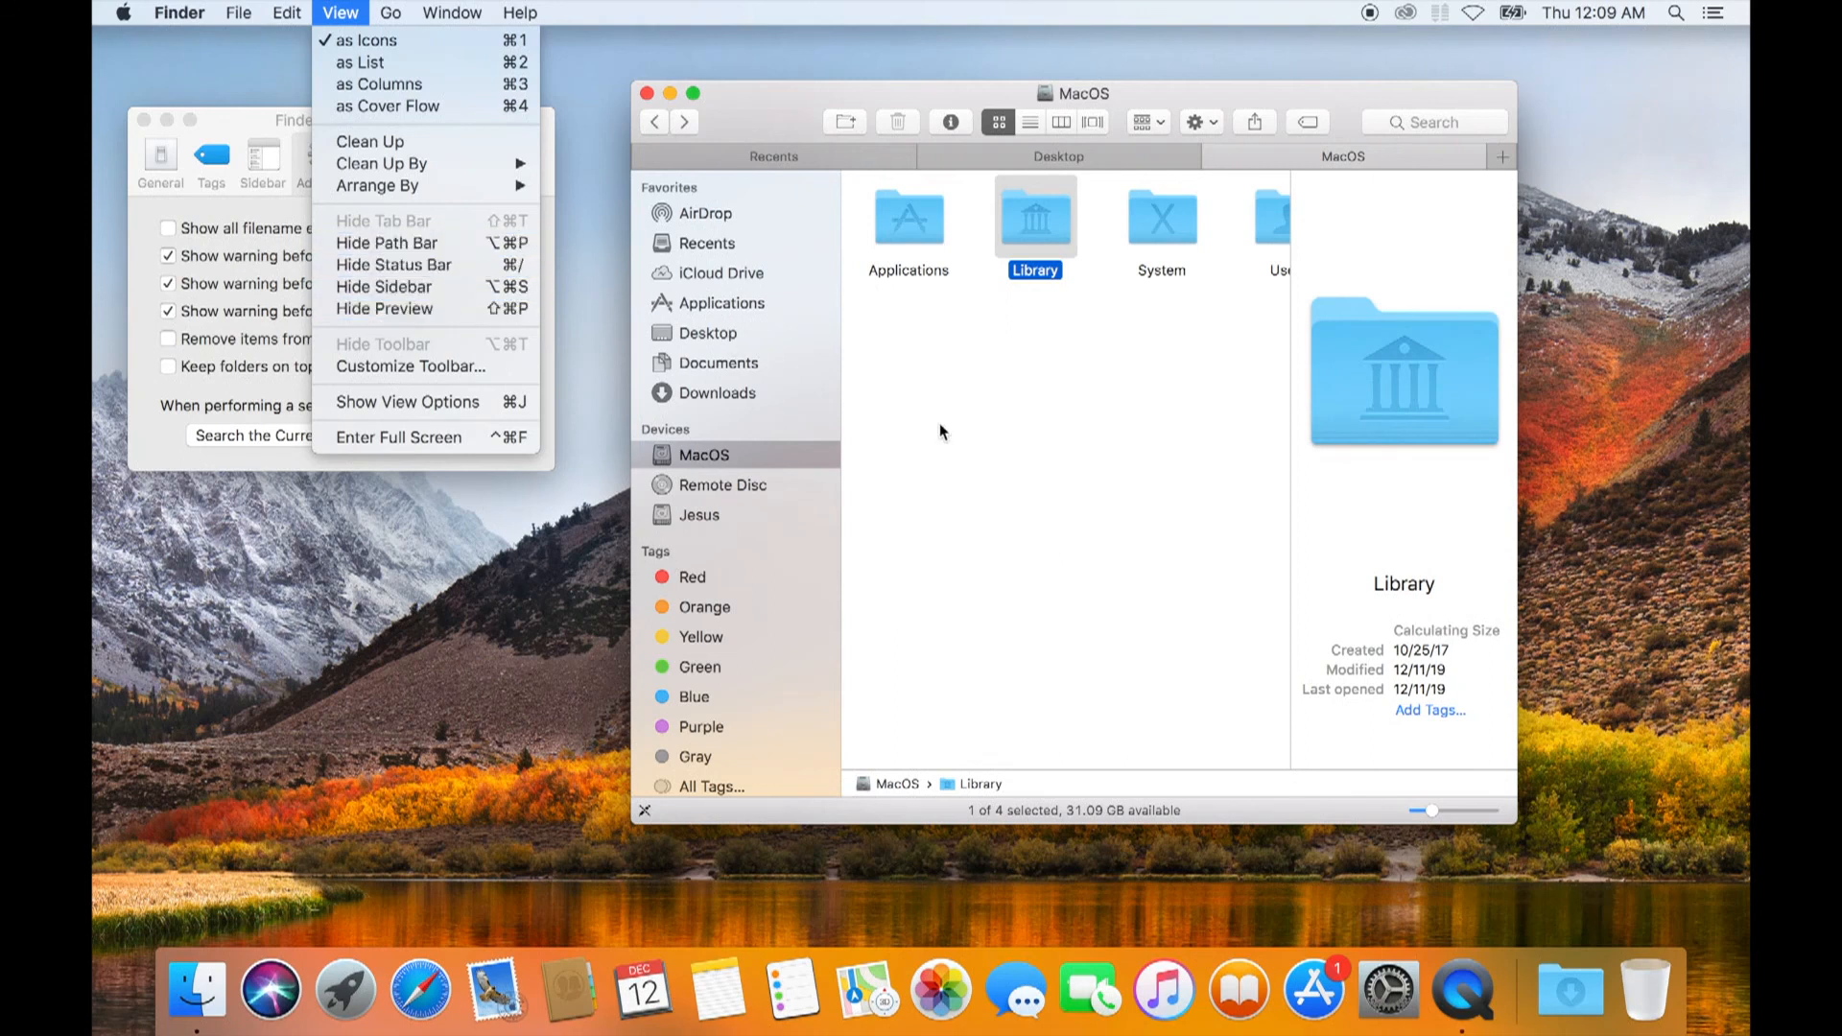
pyautogui.click(964, 457)
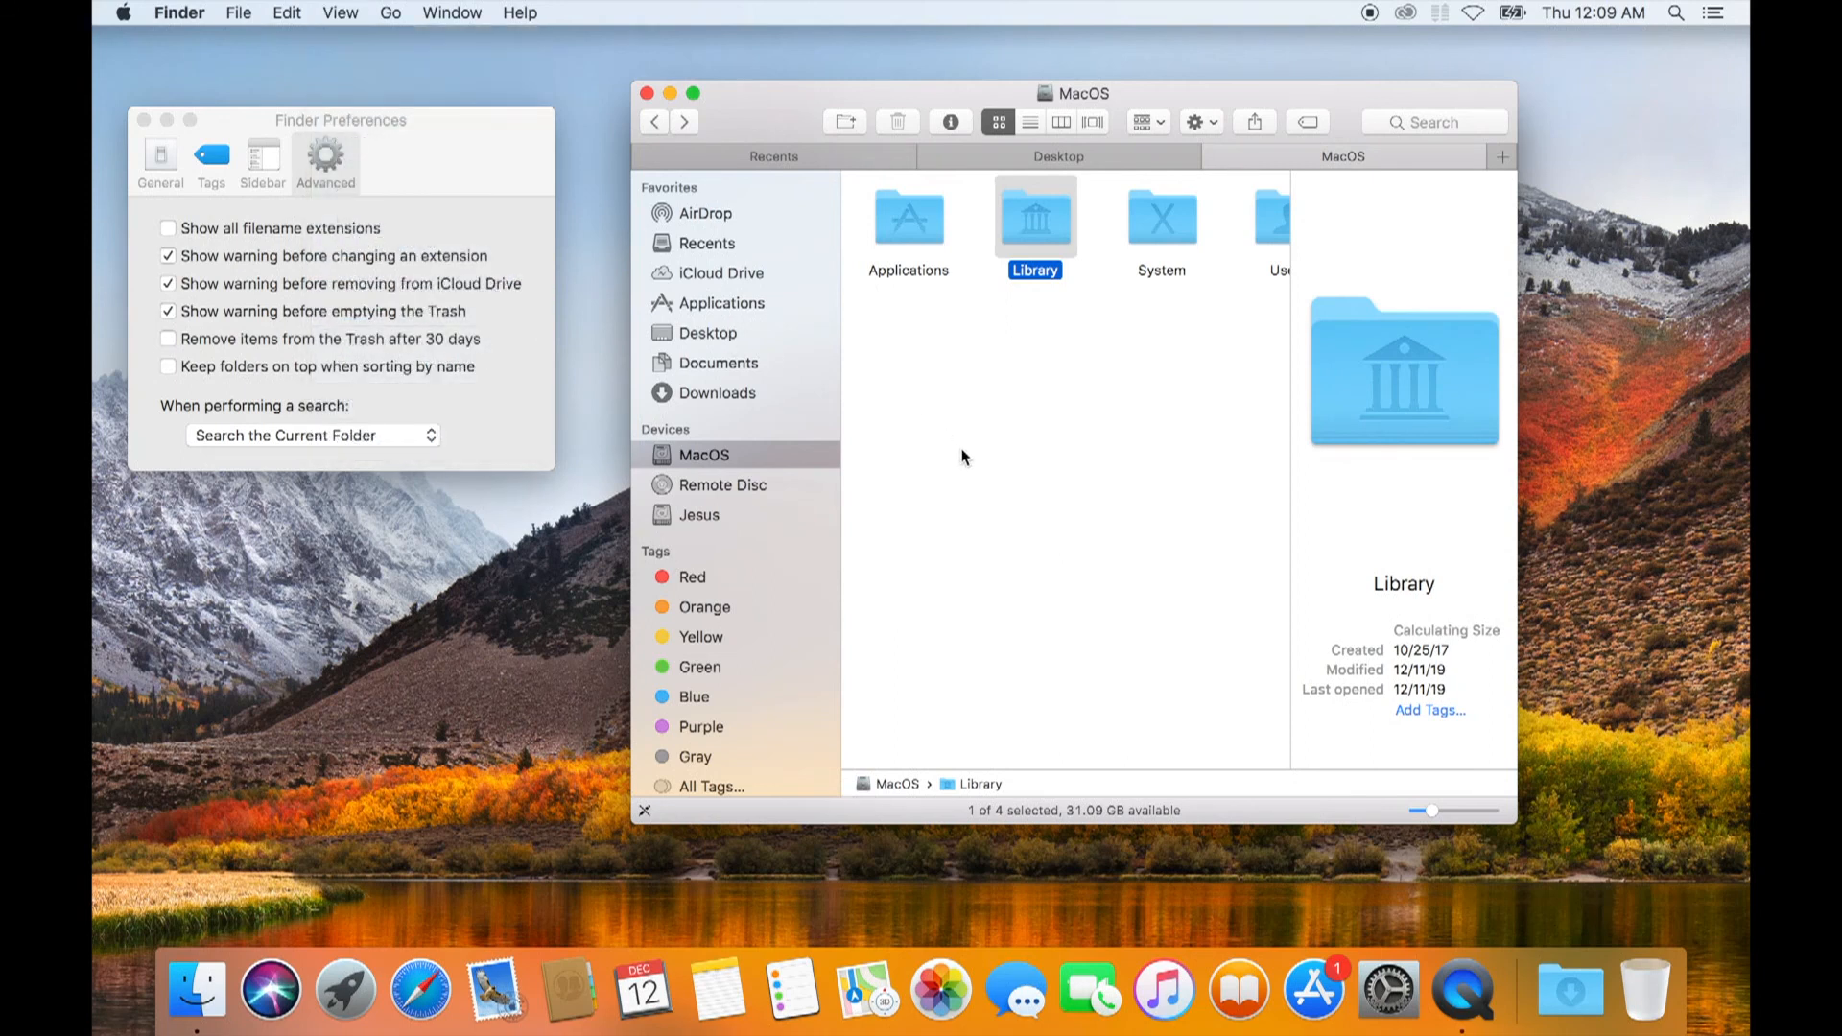
# Move the Finder window up and to the left, preview the Applications folder, and reposition the preferences window near the menu bar
pyautogui.moveTo(849, 94); pyautogui.dragTo(797, 58)
pyautogui.moveTo(496, 141)
pyautogui.mouseDown()
pyautogui.moveTo(457, 123)
pyautogui.moveTo(480, 128)
pyautogui.mouseUp()
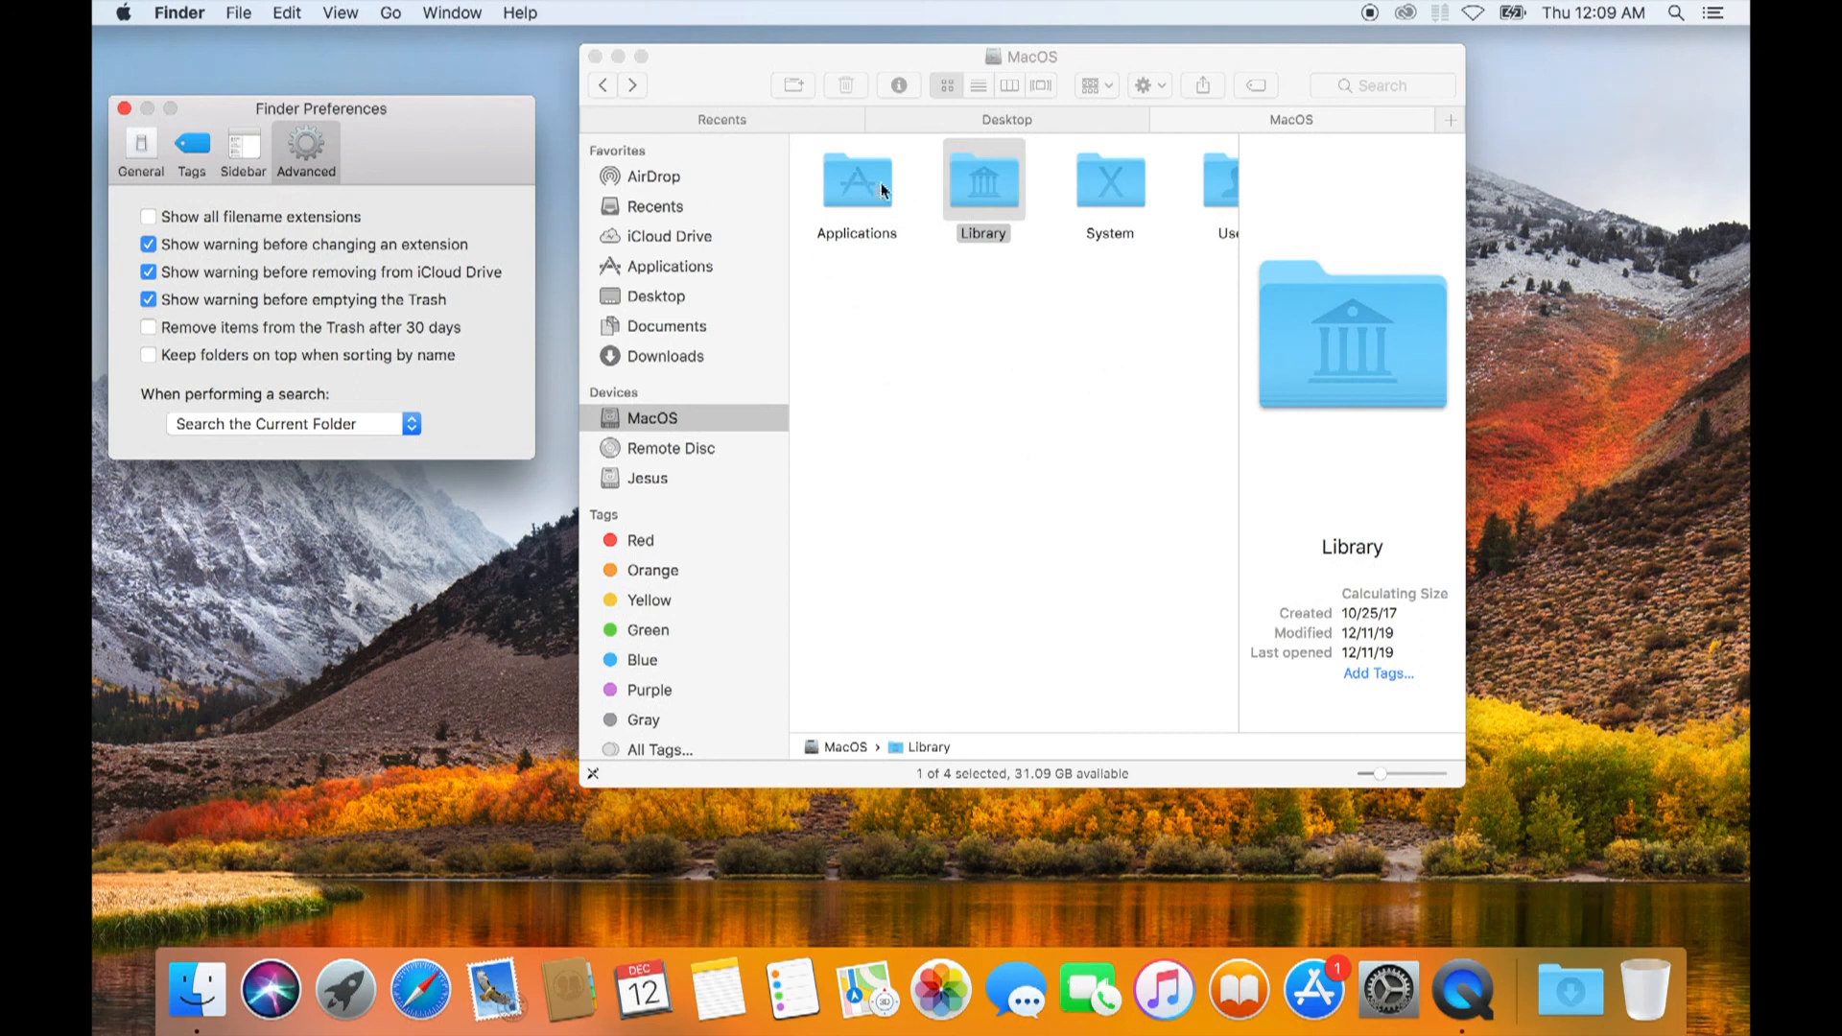
pyautogui.click(857, 187)
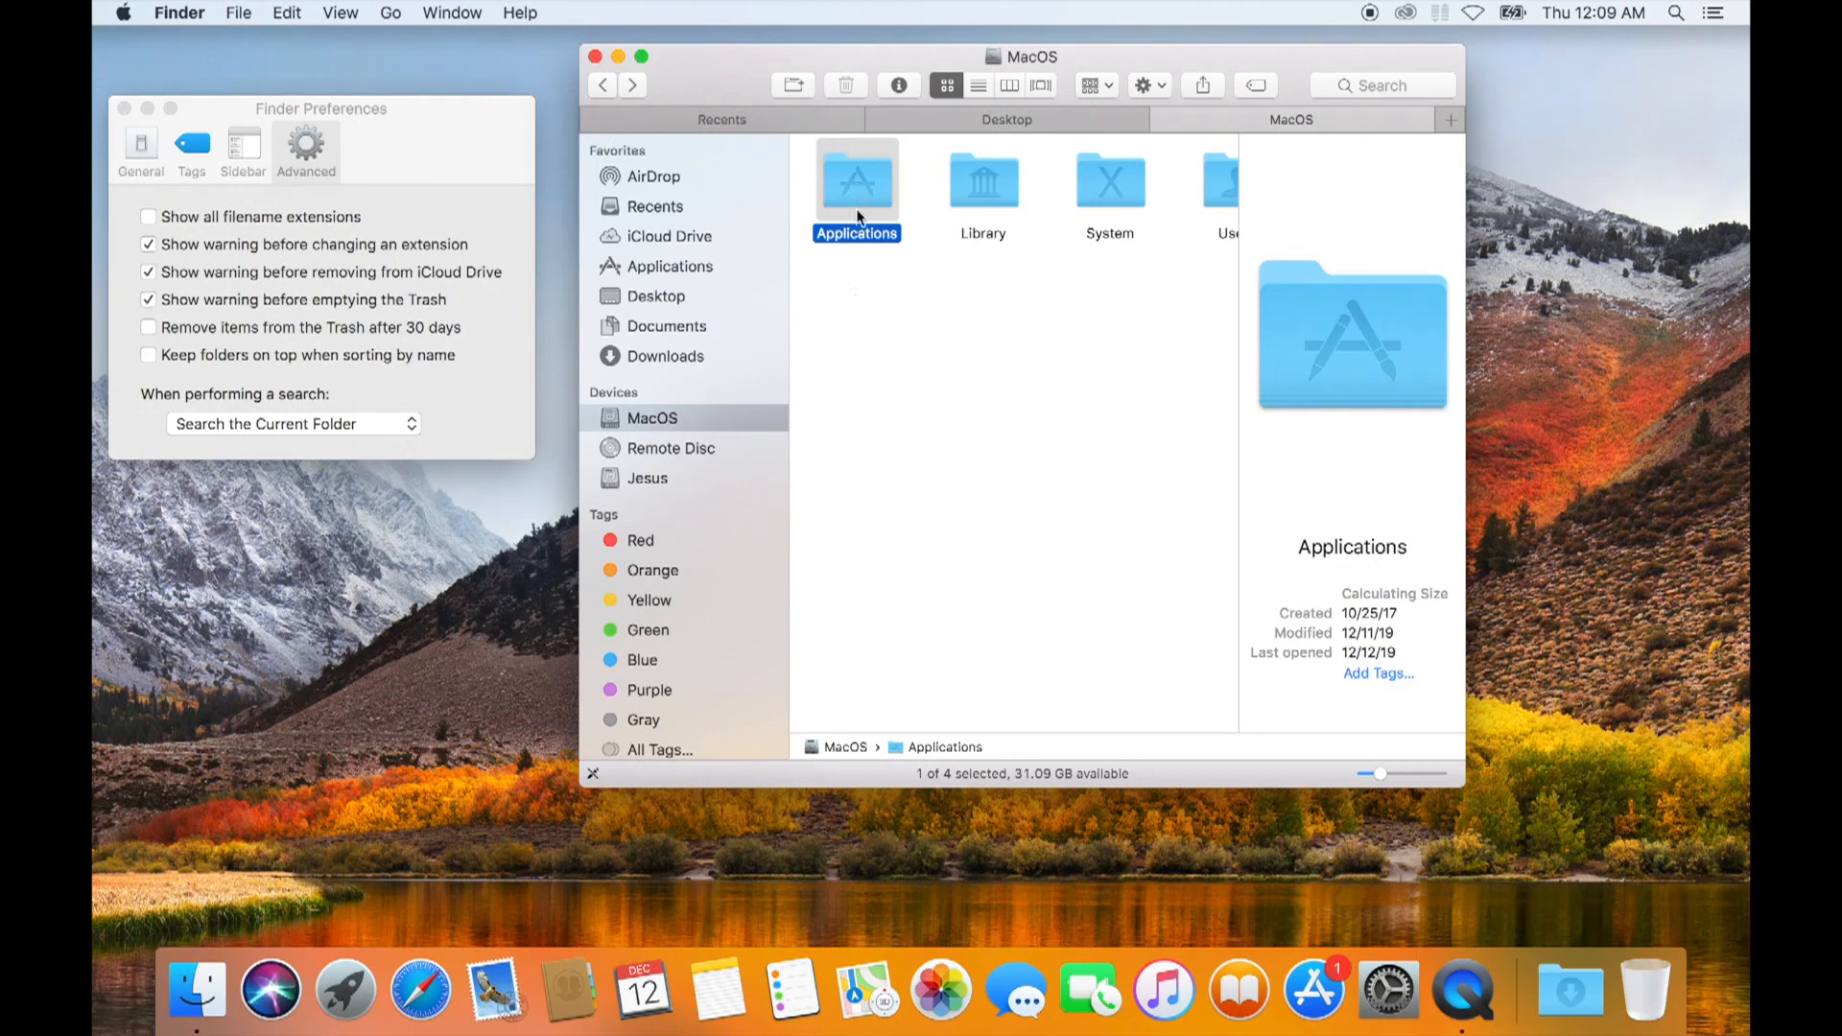
pyautogui.moveTo(199, 109); pyautogui.dragTo(207, 58)
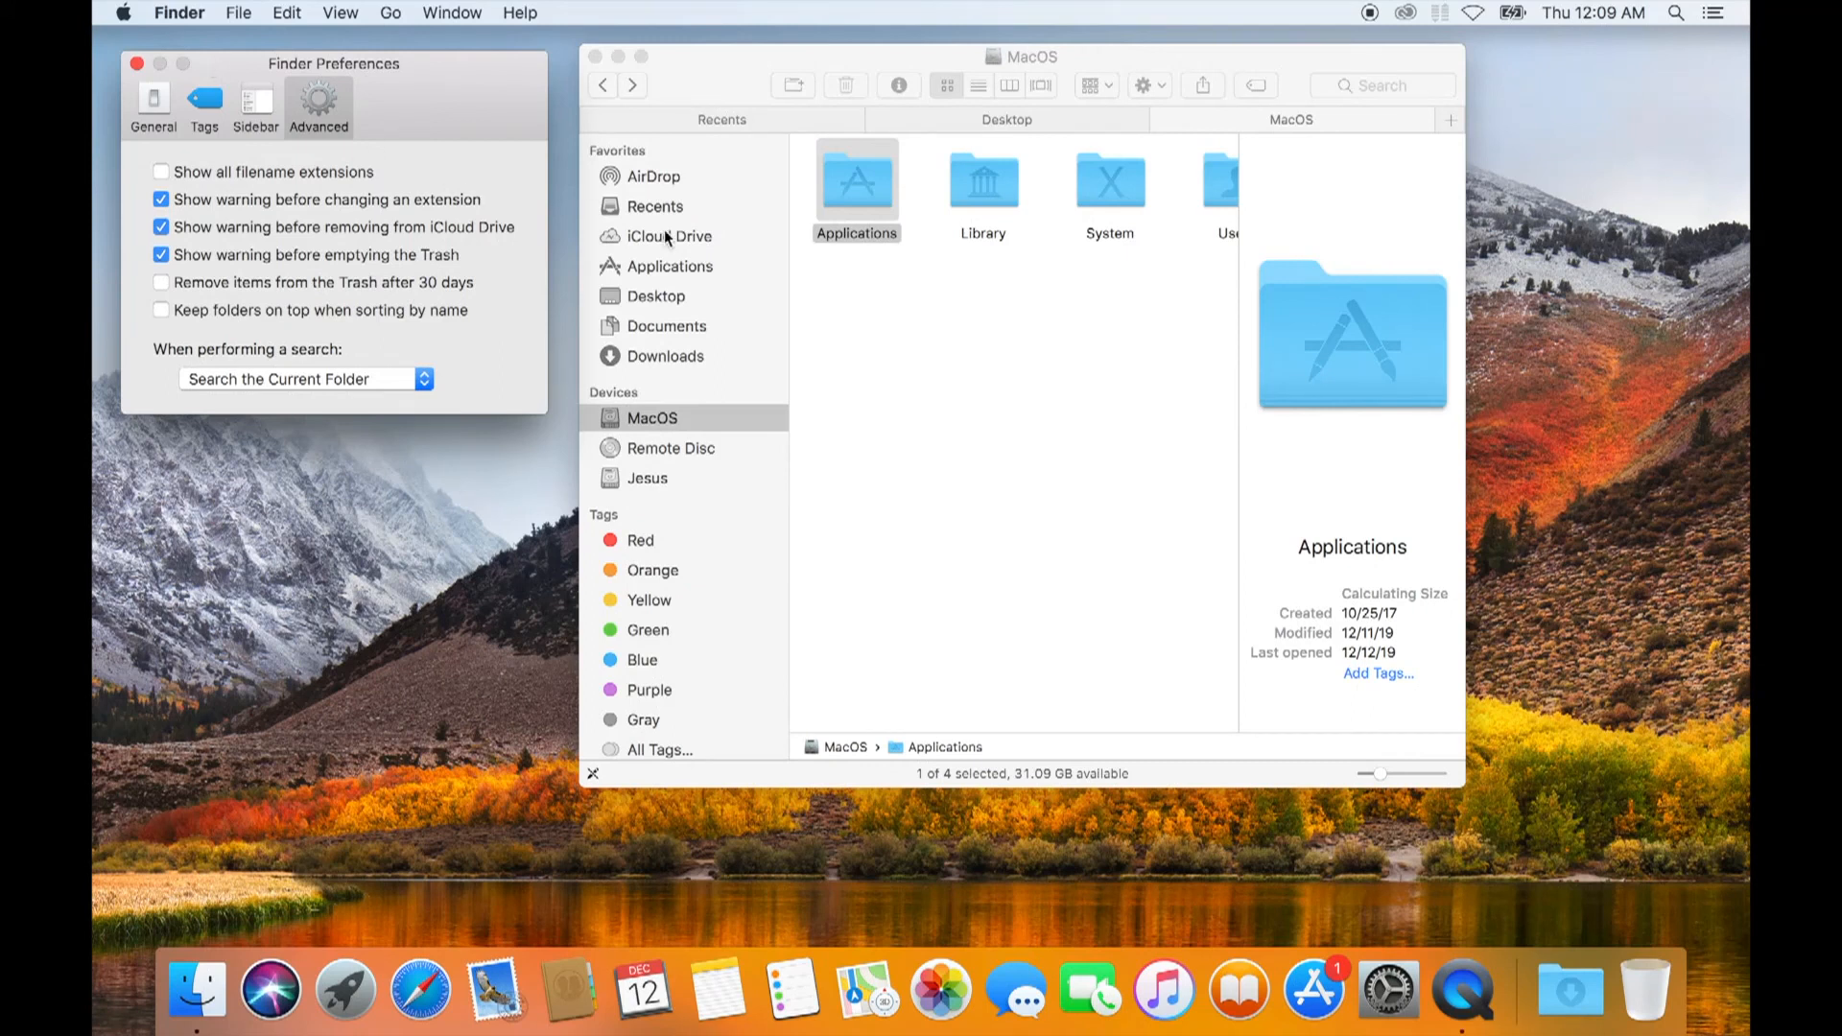
# Clear the folder selection and bring up the General settings in Finder Preferences
pyautogui.click(949, 398)
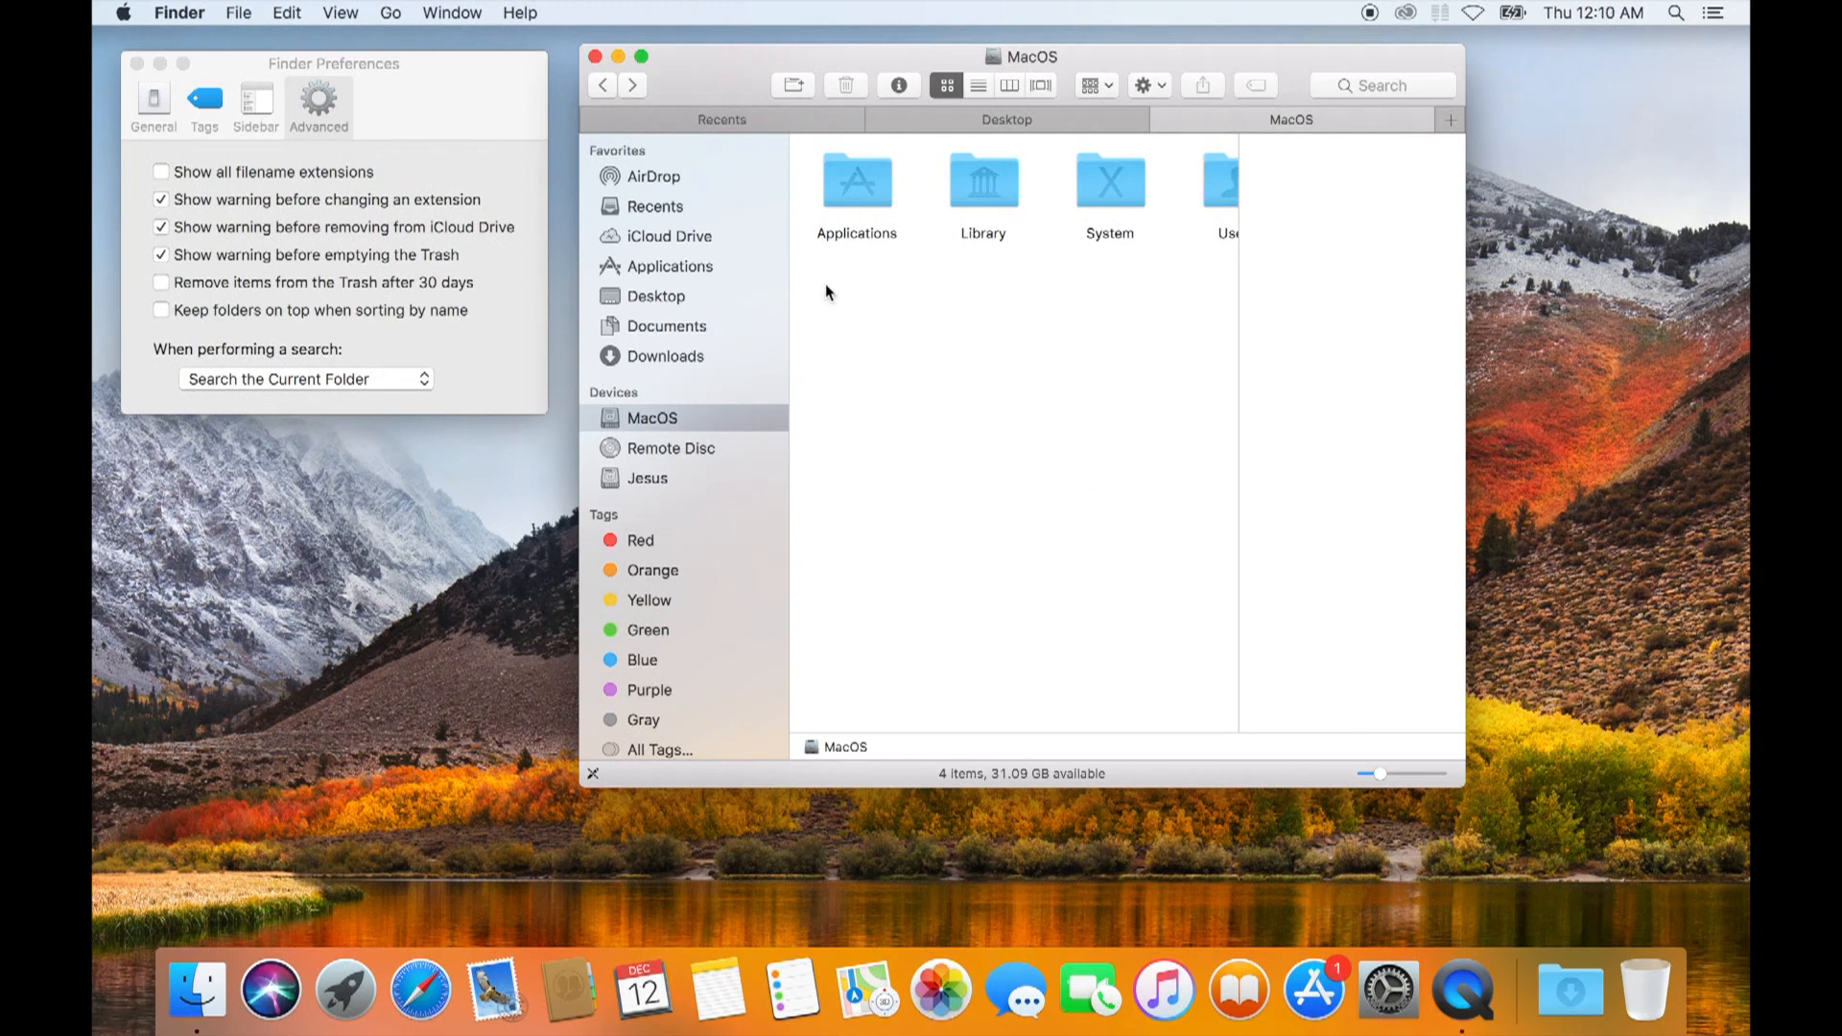
pyautogui.click(154, 99)
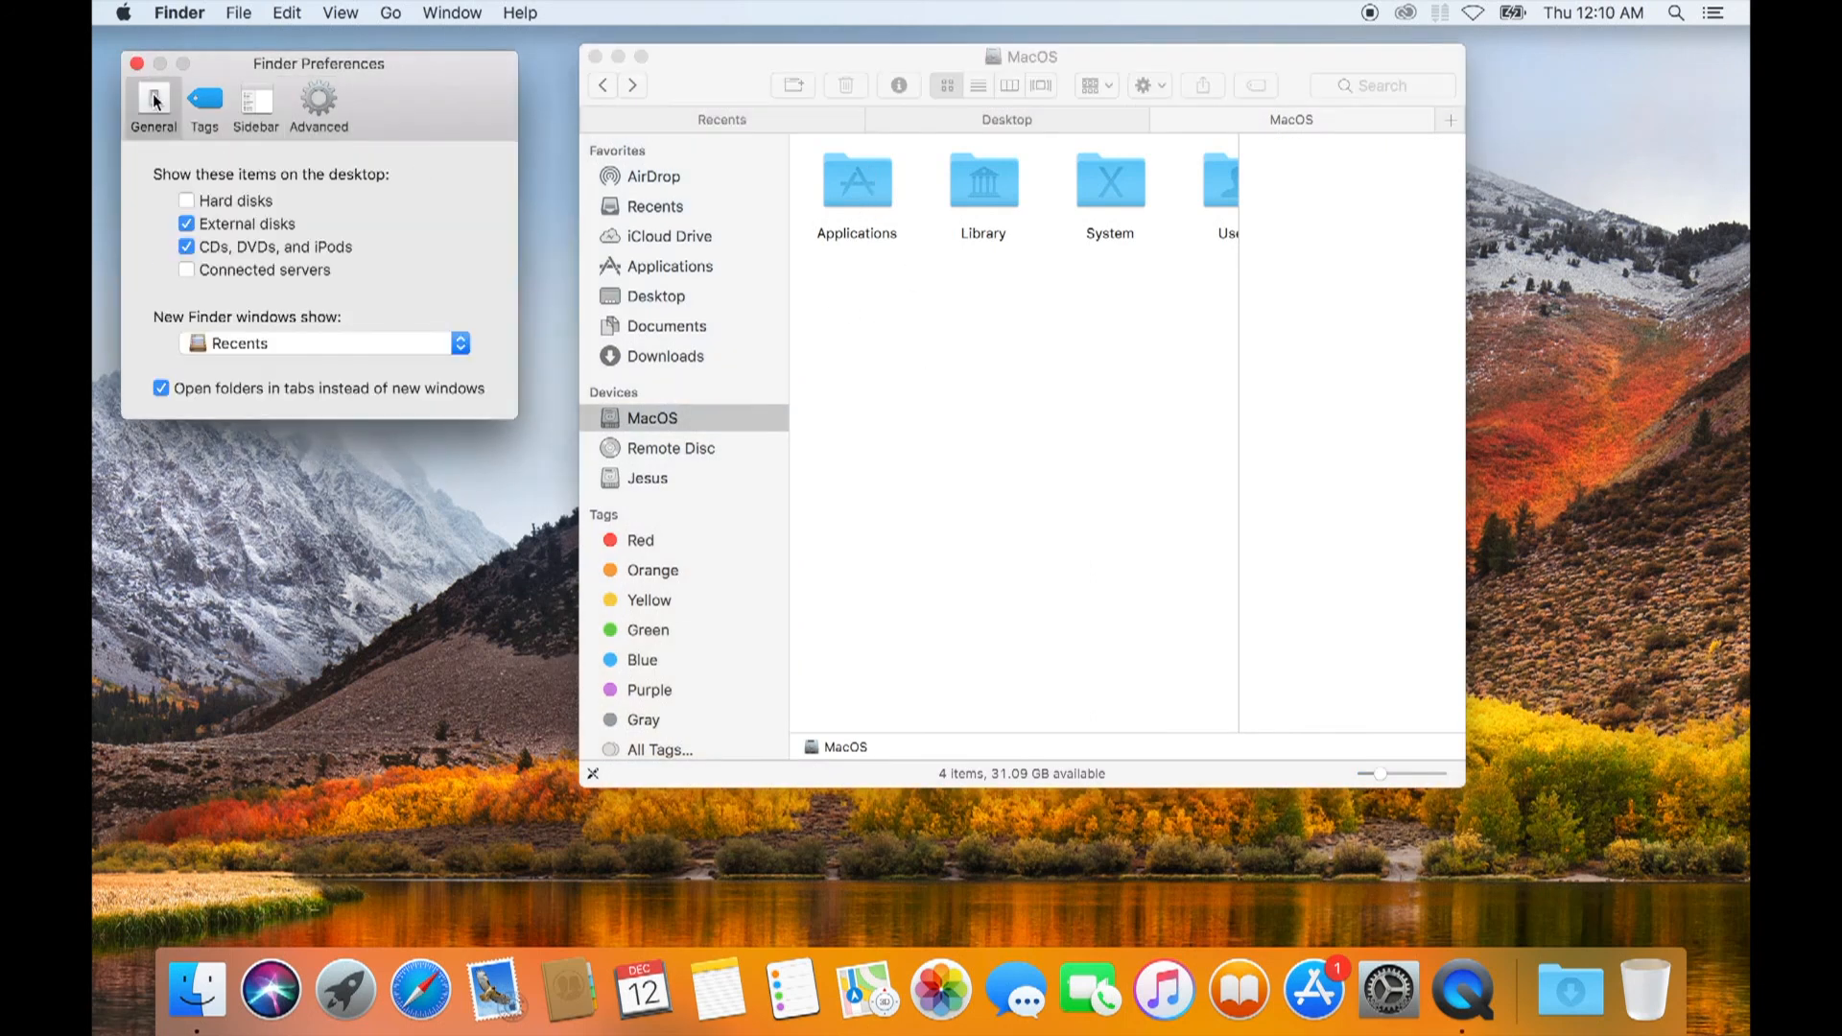